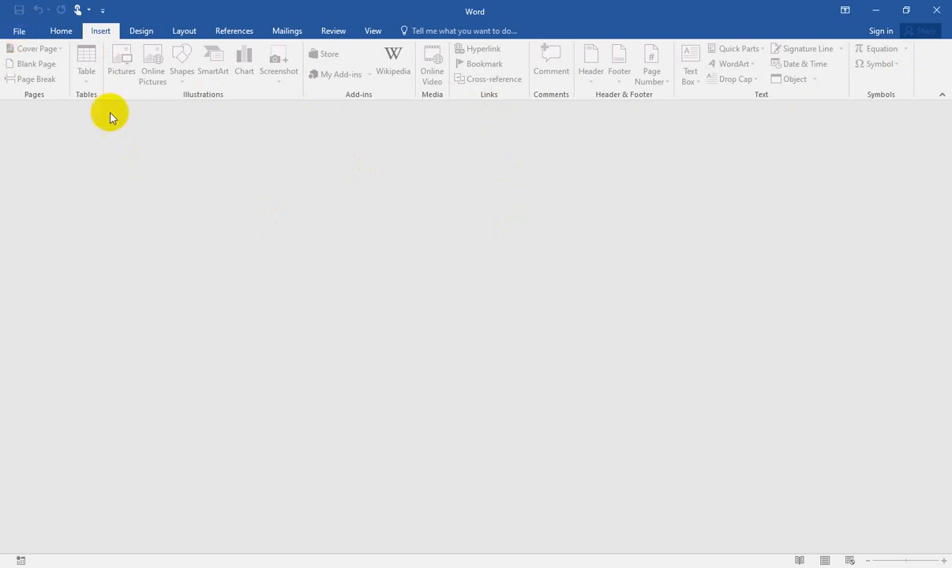
Step: Open the document "Welcome to my Microsoft Word 2016 tutorial" from the Documents folder
click(19, 33)
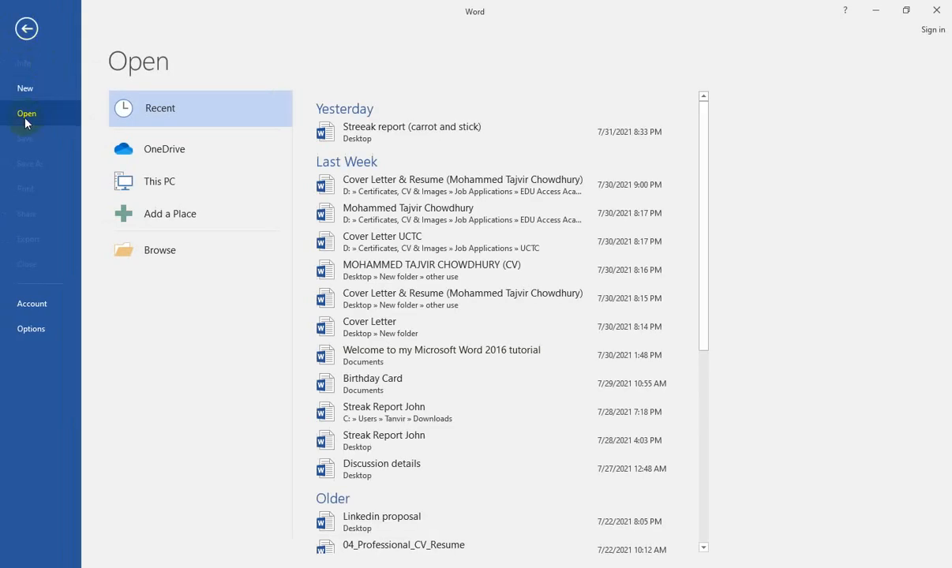
click(170, 249)
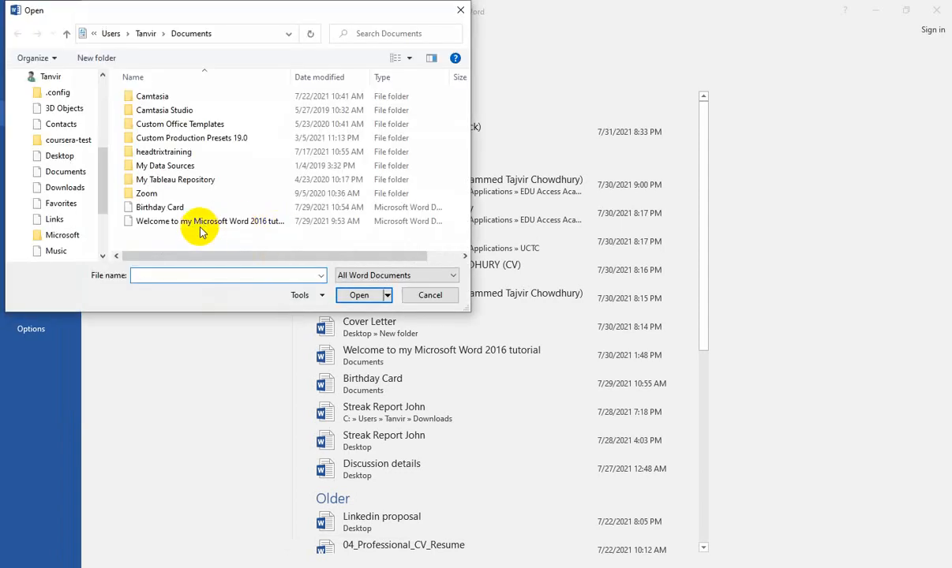
click(203, 223)
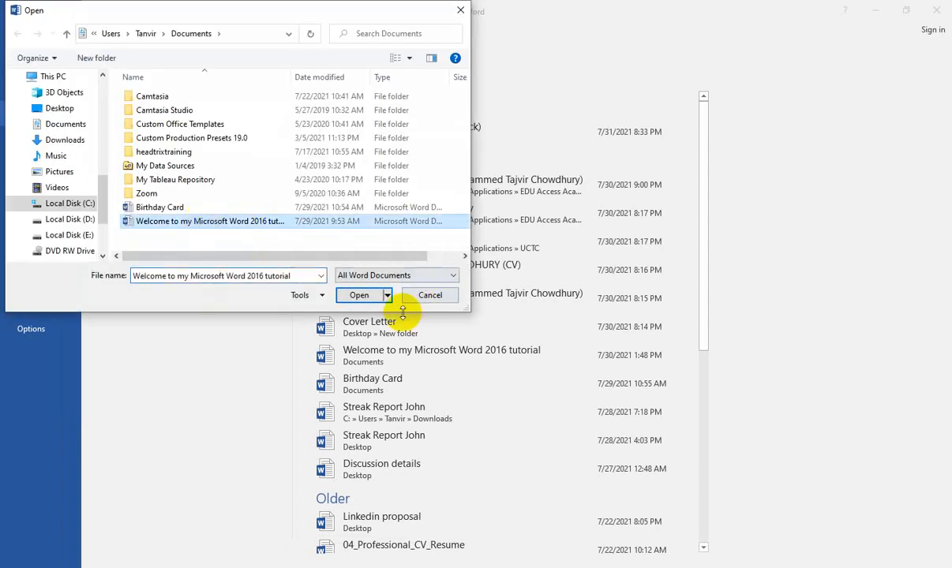
click(357, 295)
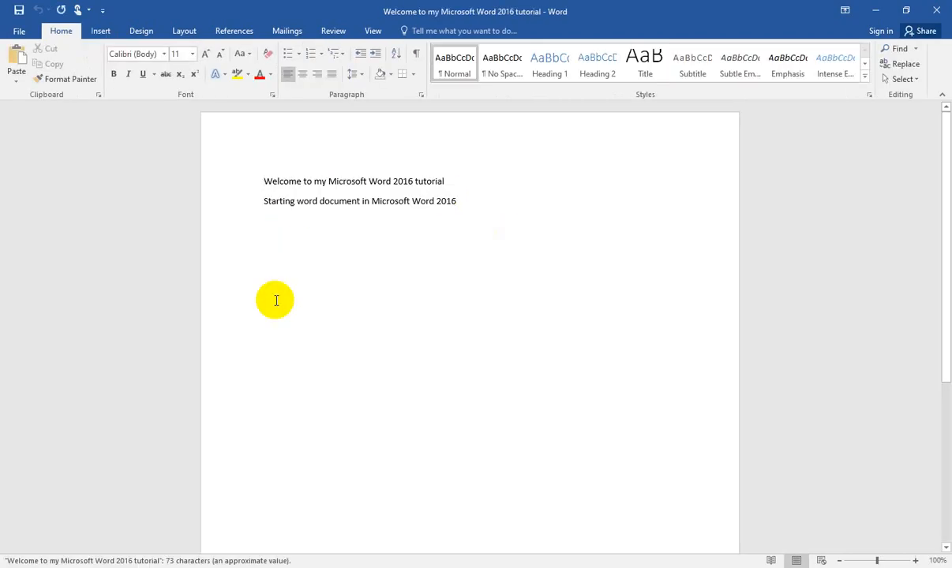
Step: Insert the built-in Integral cover page at the start of the document
click(100, 34)
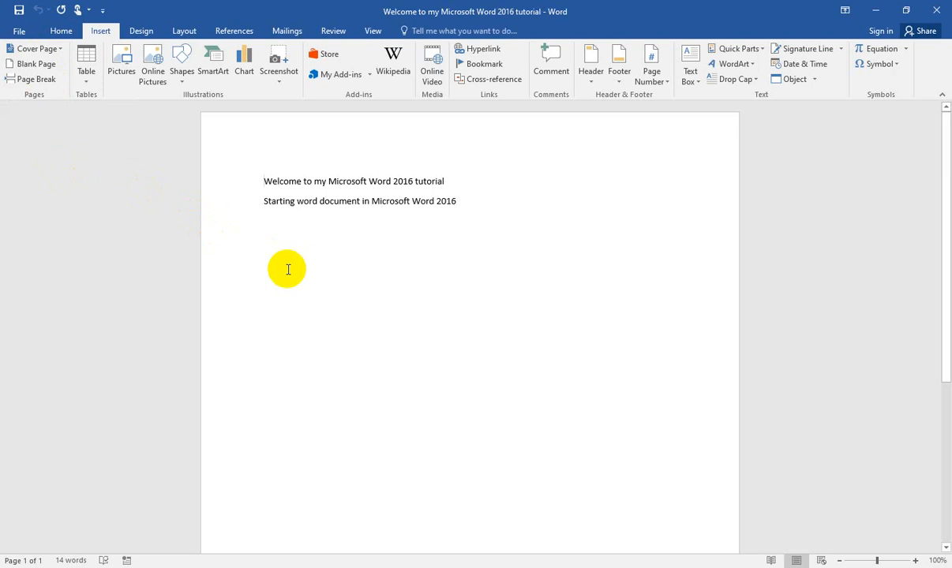
click(59, 50)
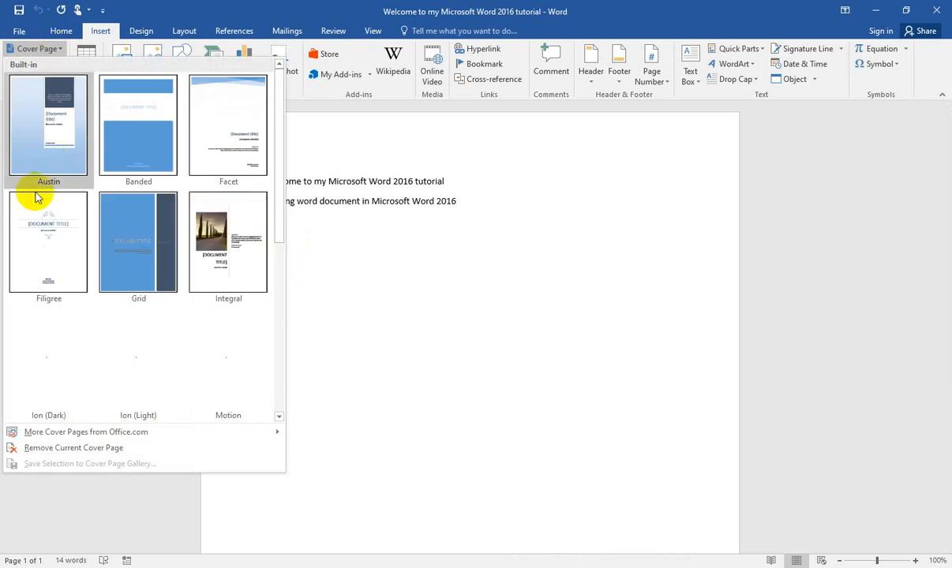
scroll(167, 360, down, 3)
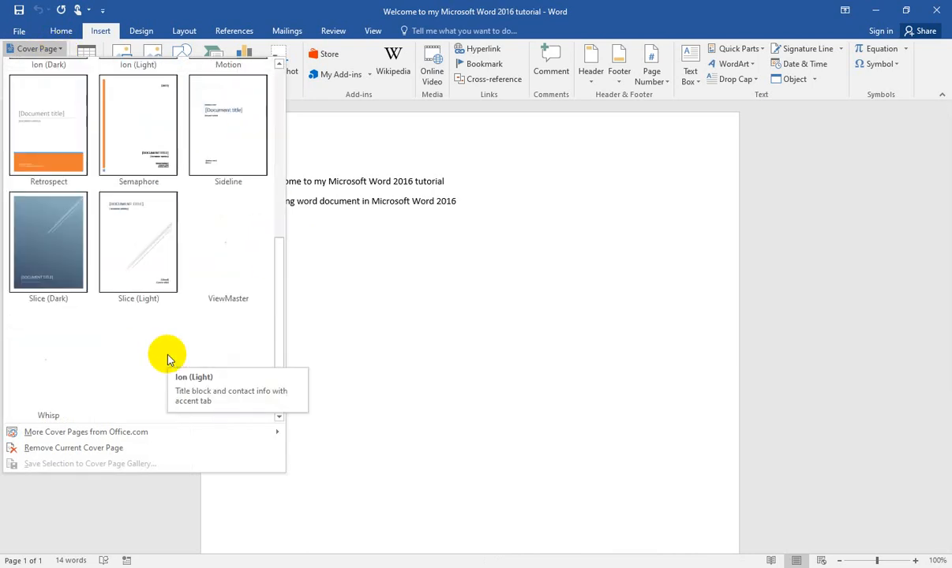
scroll(180, 288, up, 3)
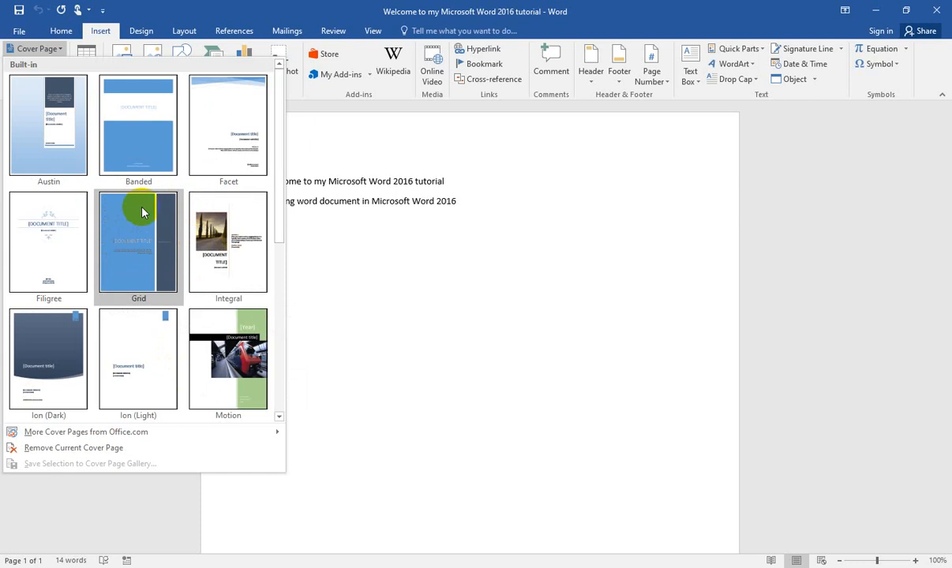
click(234, 273)
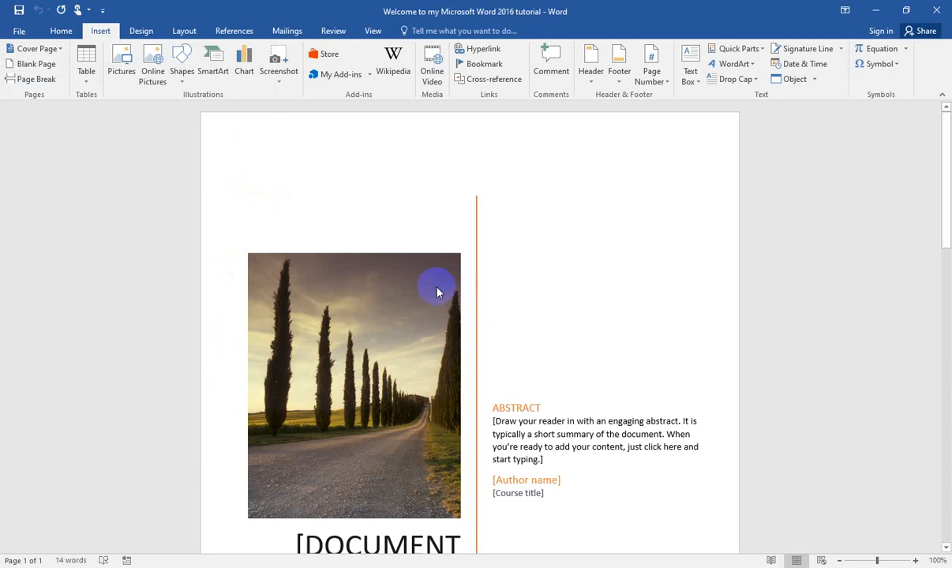
Step: Replace the cover page's document title placeholder with "MY OFFICIAL DOCUMENT"
scroll(438, 288, down, 5)
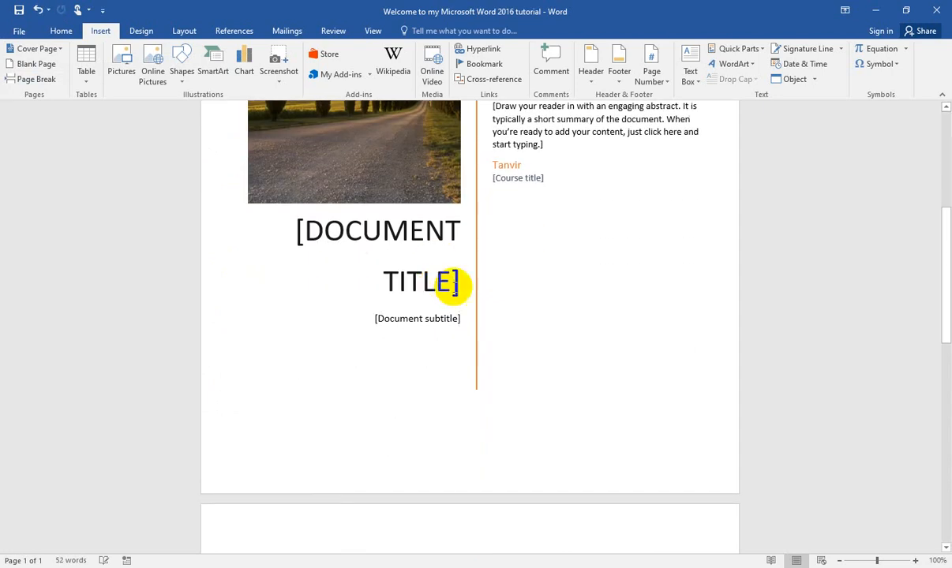
scroll(439, 285, down, 3)
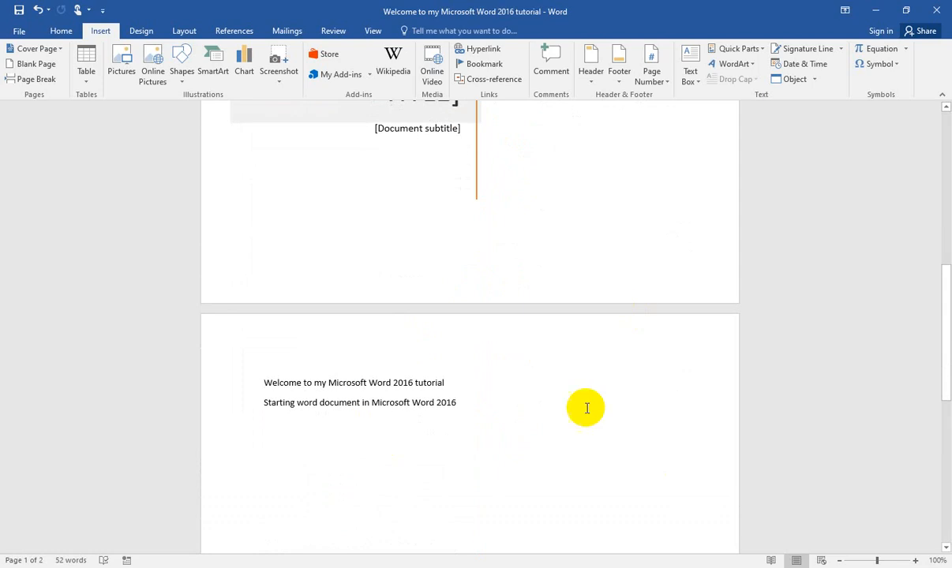
scroll(533, 346, up, 6)
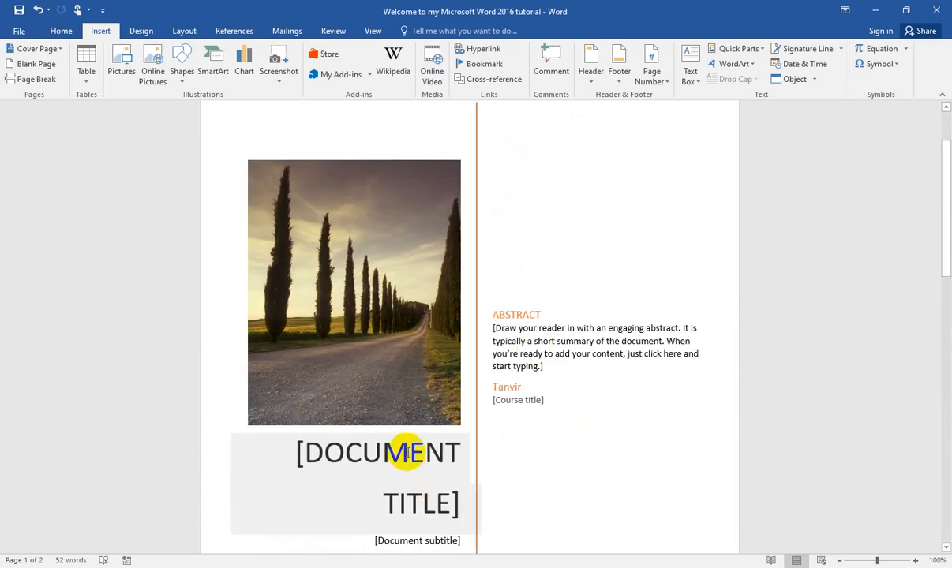
click(363, 451)
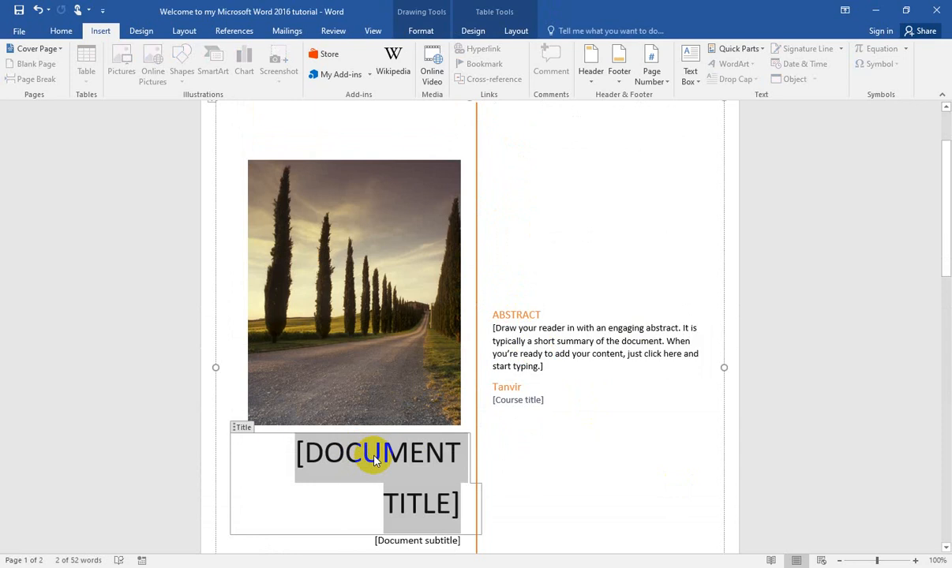
text(MY C)
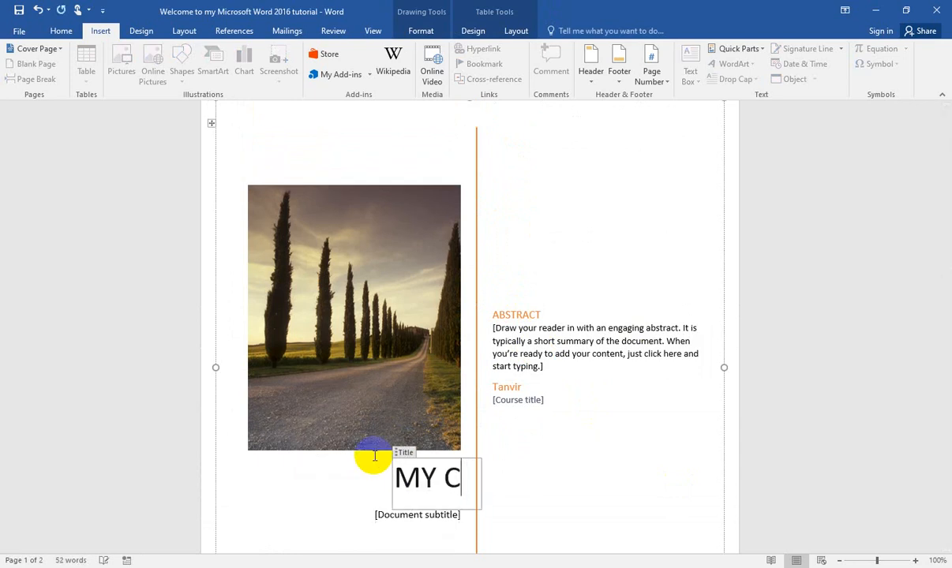
key(BackSpace)
text(OF)
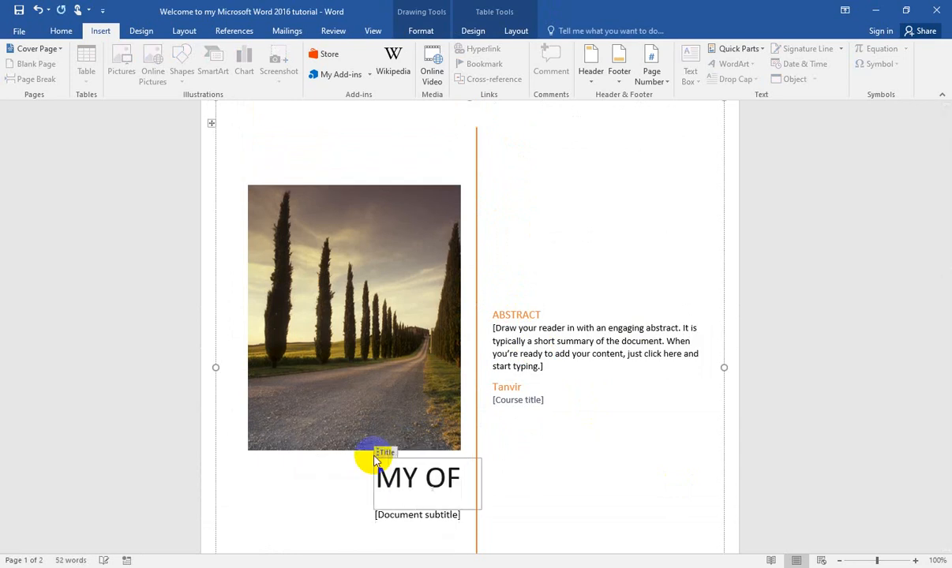
text(FICIAL )
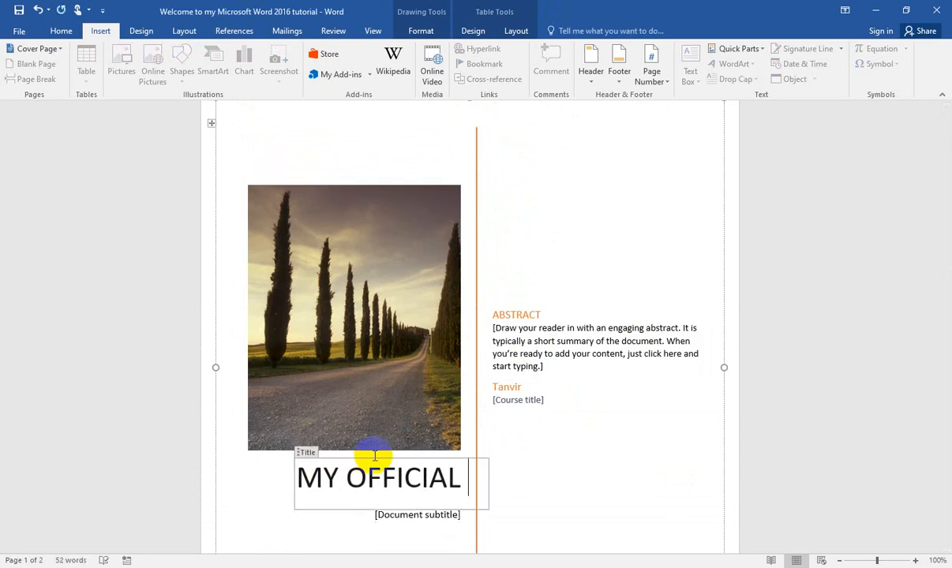
text(DOCU)
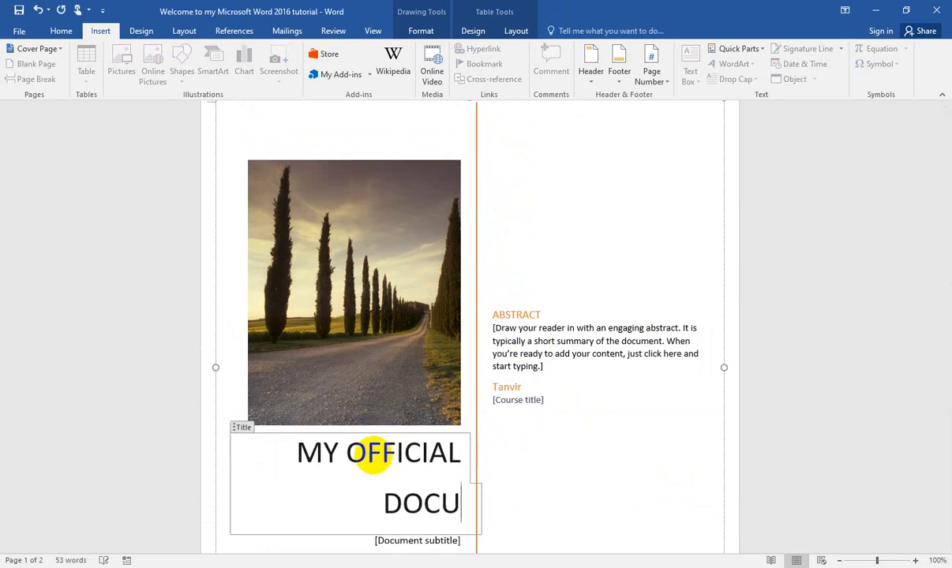
text(MENT)
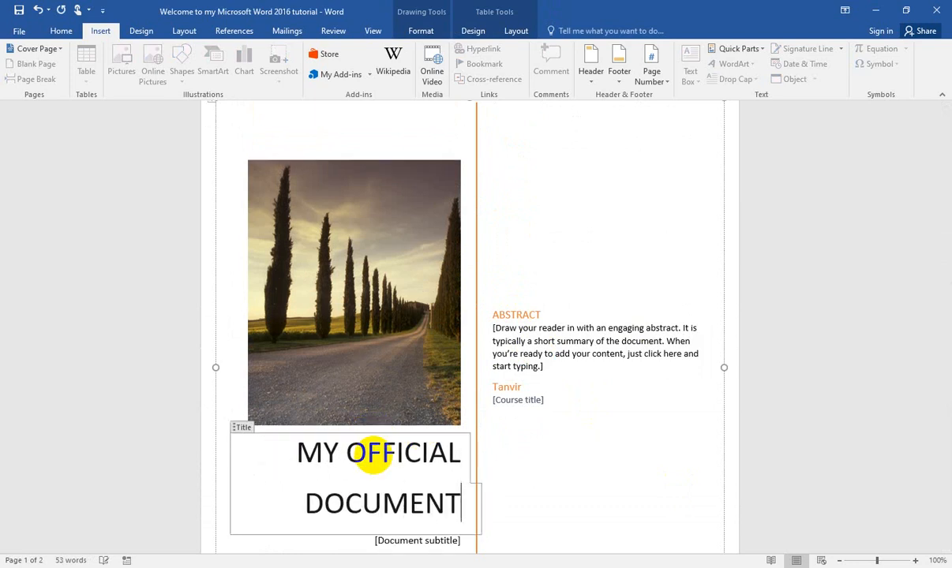
Step: Examine the cover page's abstract, author and course title fields and its overall layout
click(547, 321)
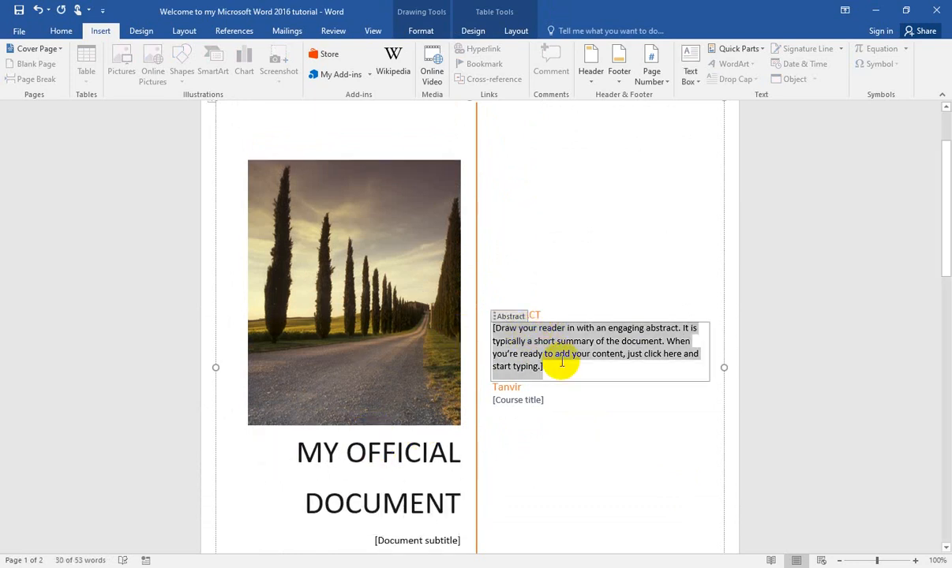
click(519, 387)
click(530, 400)
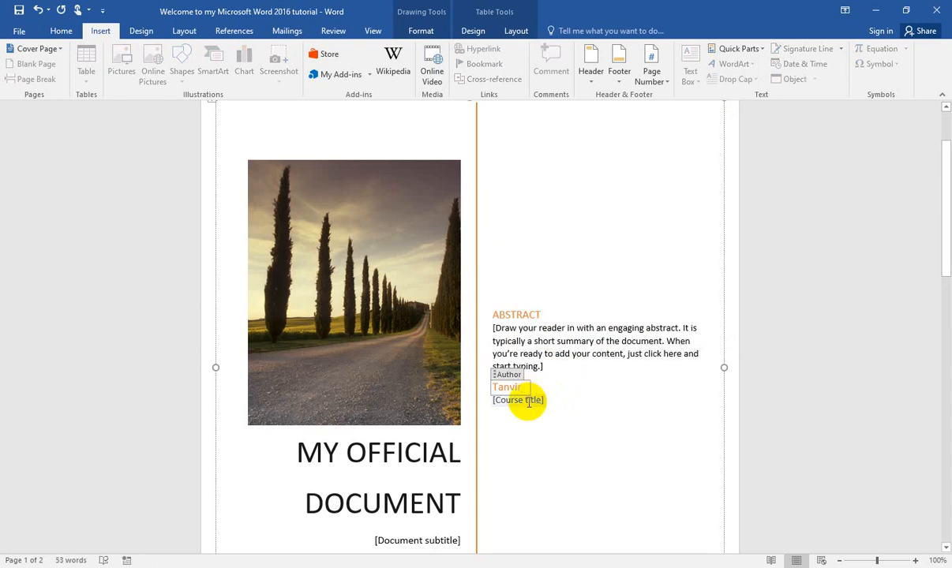
scroll(579, 365, down, 3)
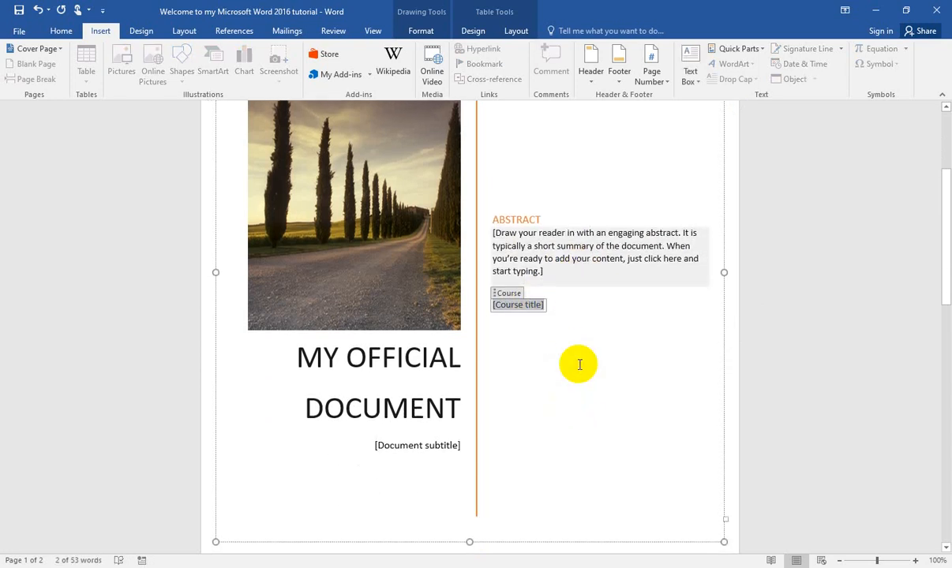
scroll(536, 391, down, 6)
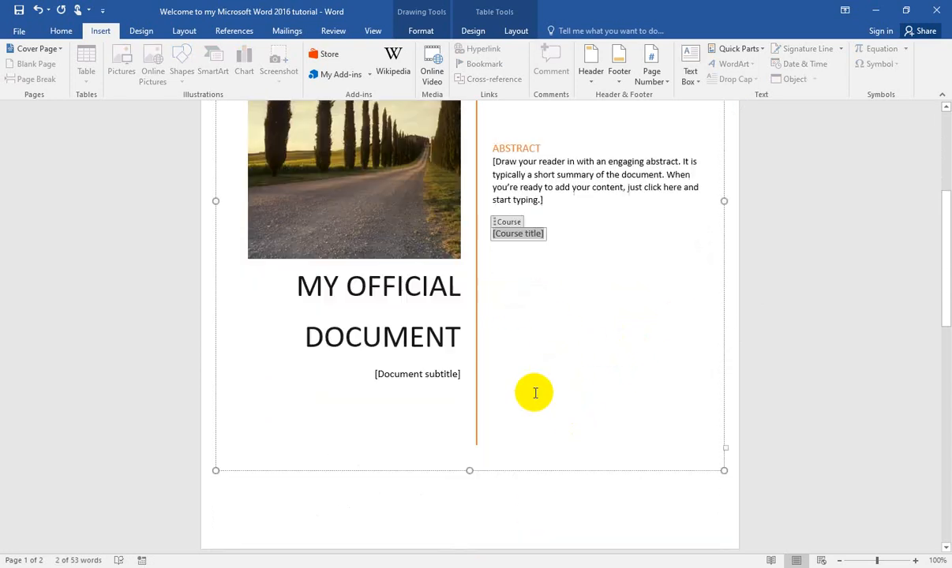
click(535, 366)
scroll(541, 362, up, 1)
scroll(541, 362, up, 4)
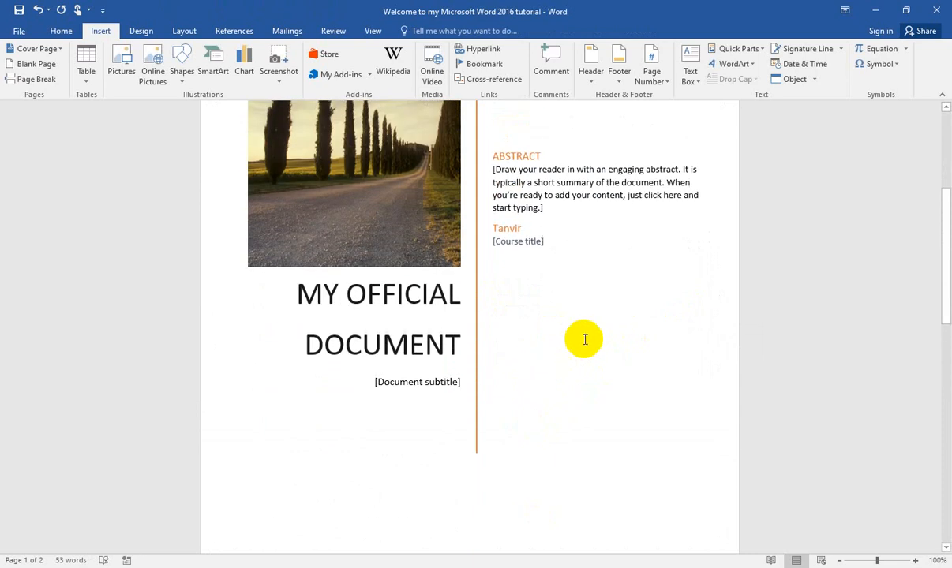
scroll(489, 402, up, 1)
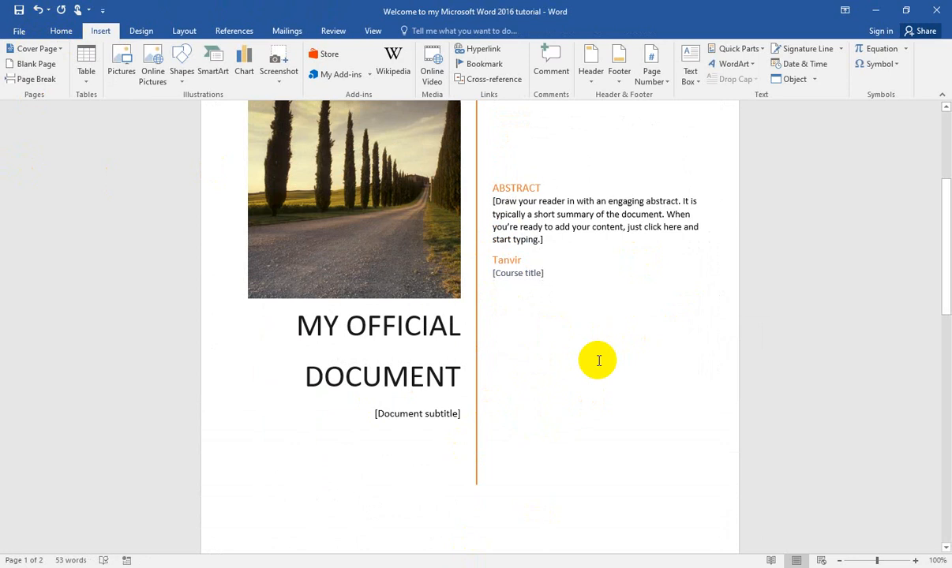
Step: Add an empty paragraph after the line "Starting word document in Microsoft Word 2016" on the second page
scroll(599, 359, down, 12)
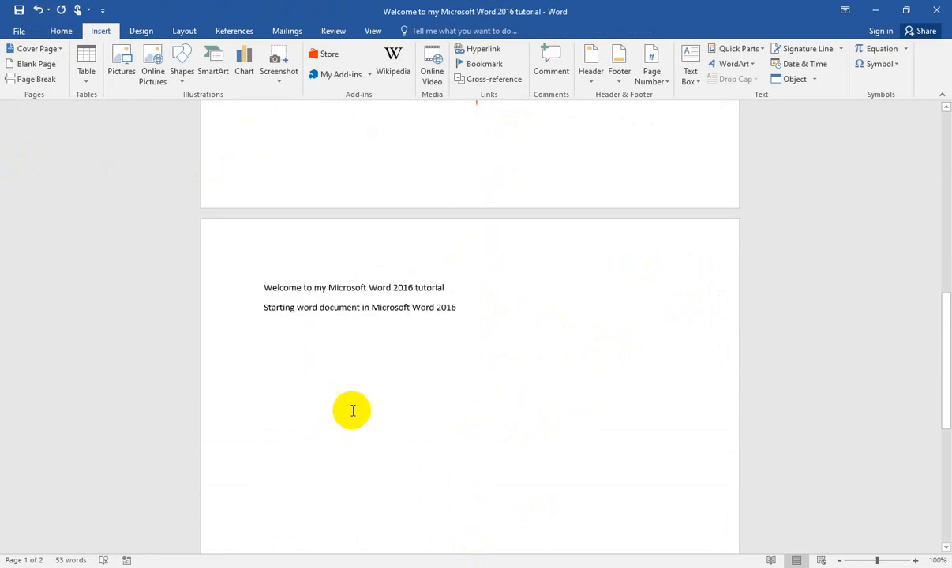
click(353, 410)
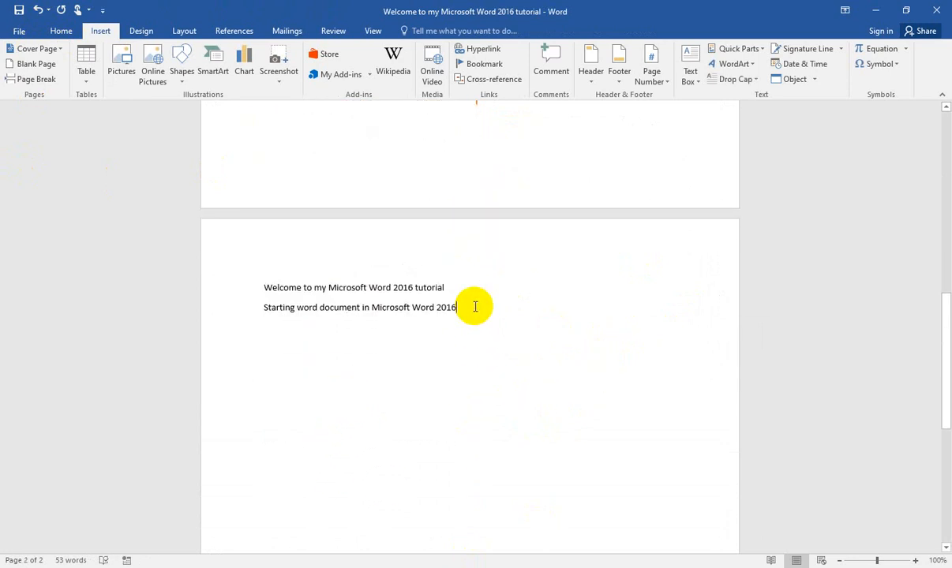
key(Return)
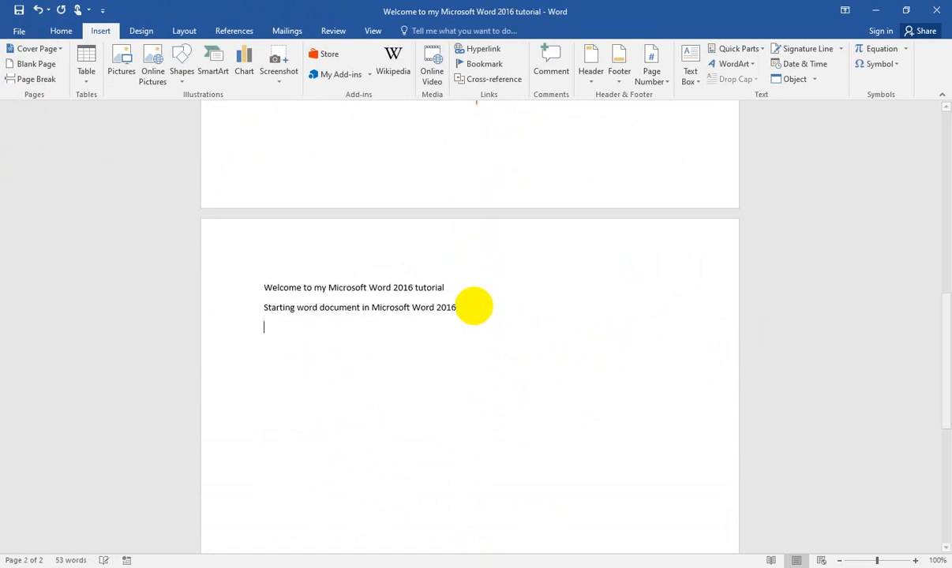
Step: Insert a blank page after the text on the second page and look it over
click(30, 69)
scroll(342, 336, up, 10)
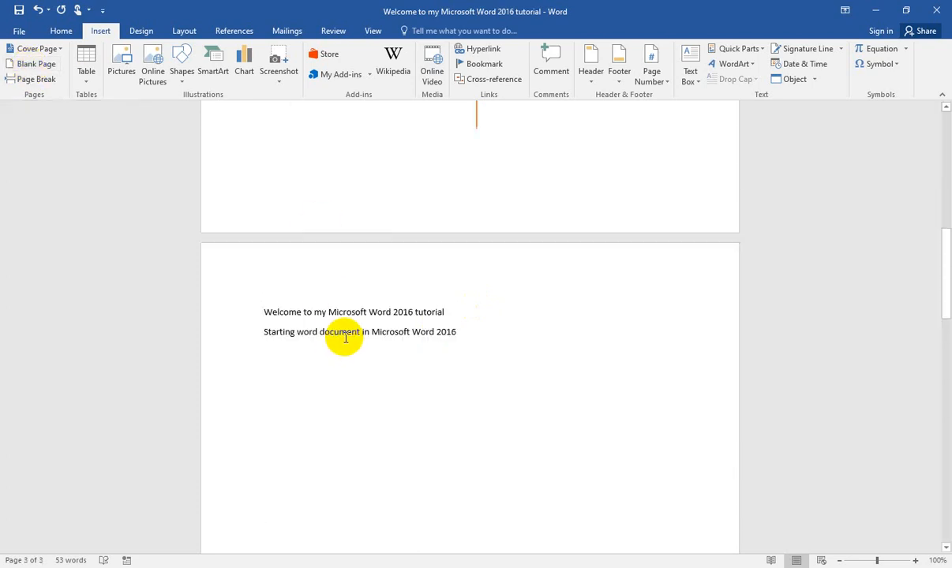
scroll(342, 334, down, 10)
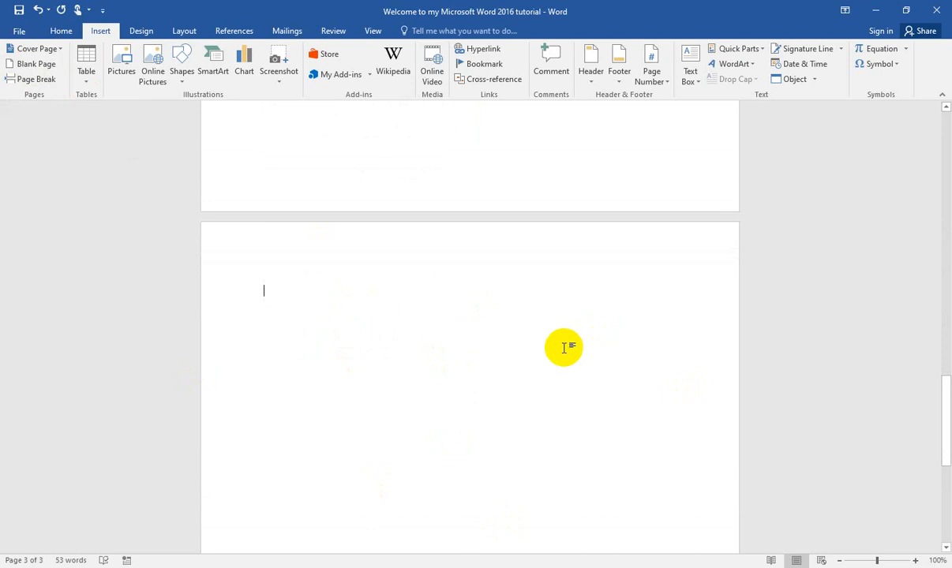
scroll(560, 351, down, 5)
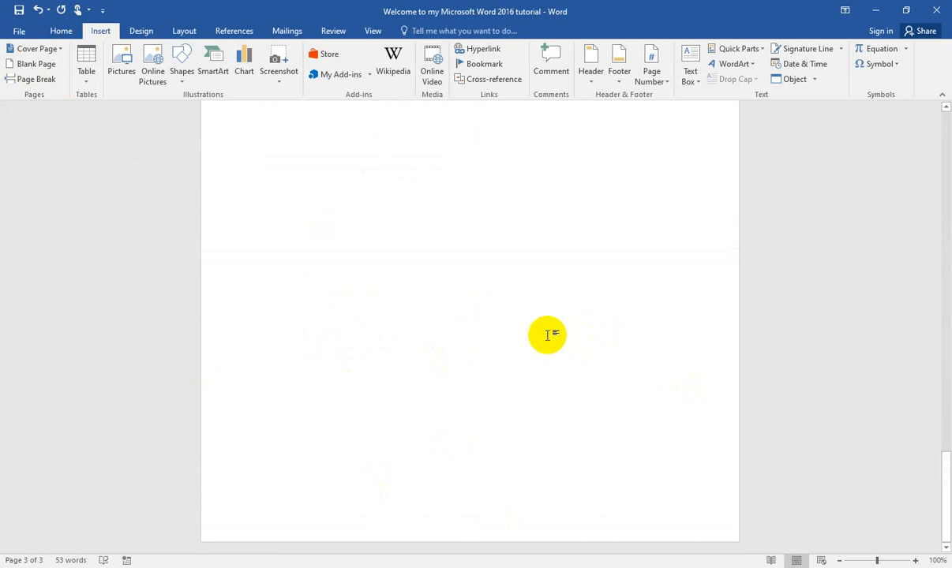
scroll(547, 335, up, 3)
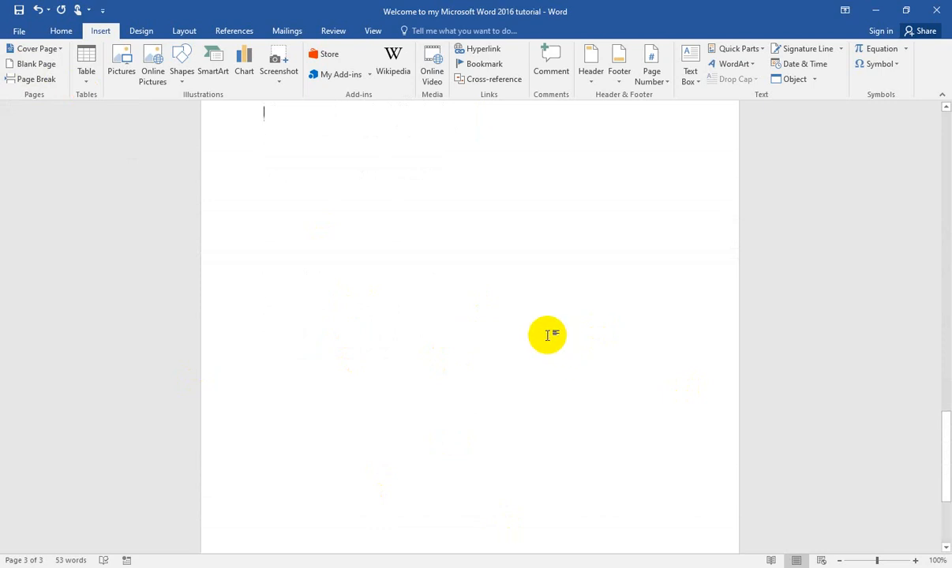
Step: Undo the blank page insertion and check the cover page and the text page
click(40, 11)
scroll(363, 343, up, 5)
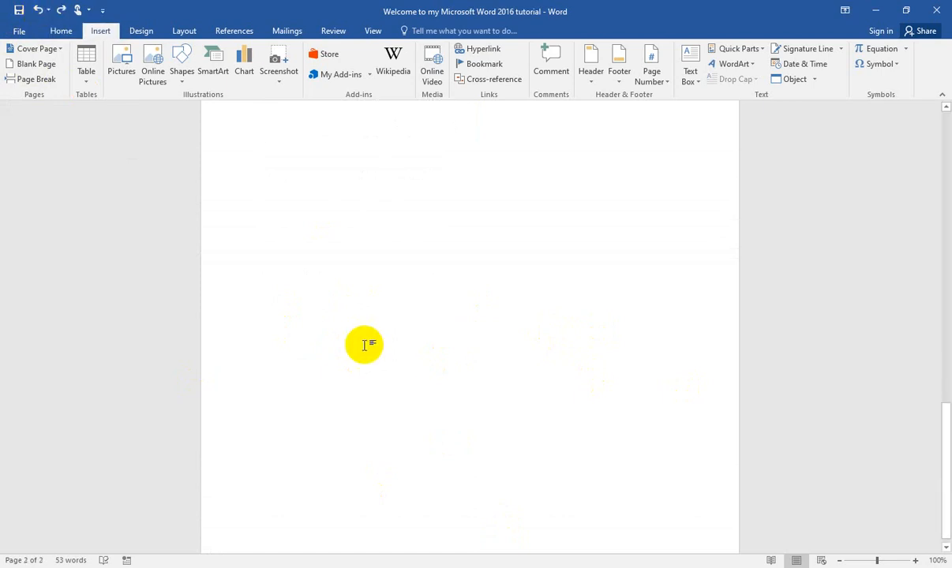
scroll(364, 345, up, 4)
scroll(364, 345, down, 3)
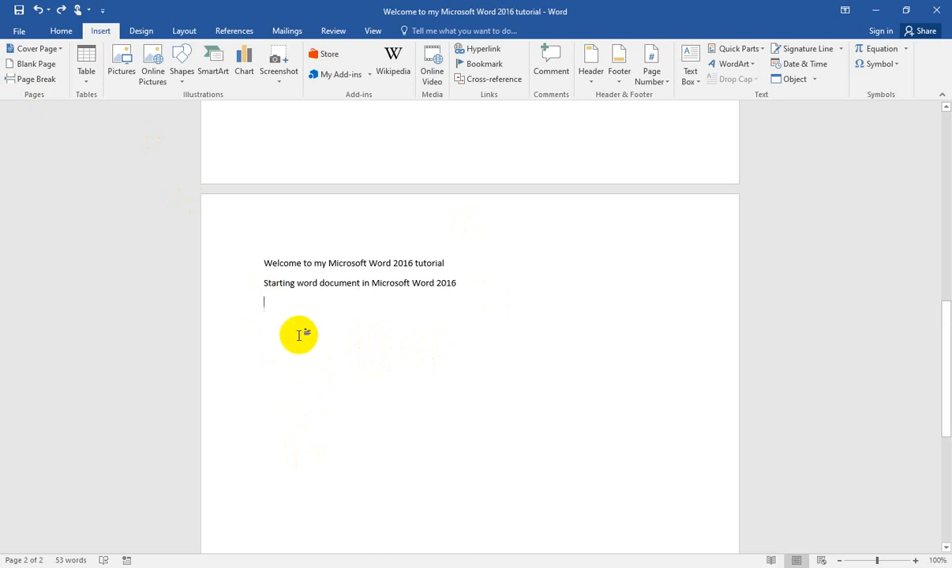
scroll(300, 335, up, 5)
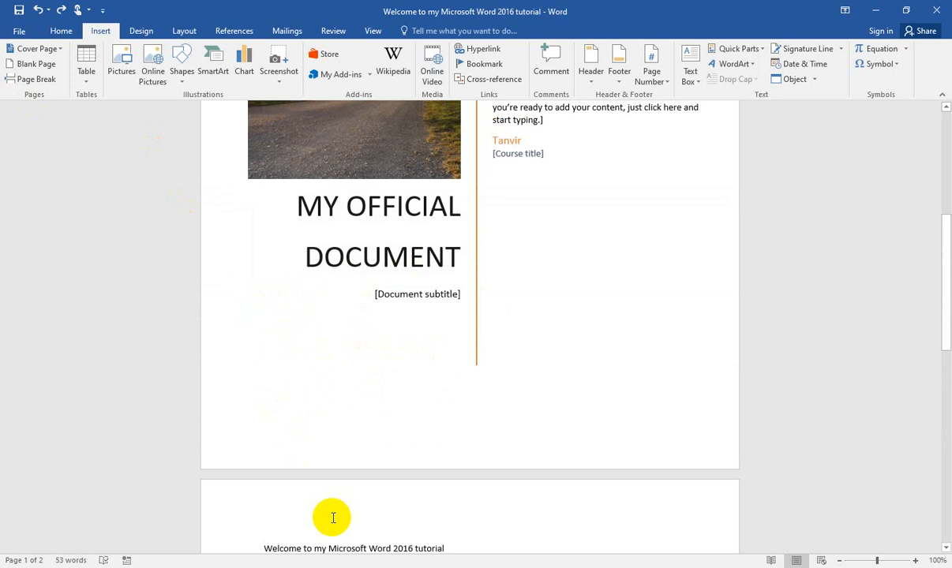
scroll(334, 494, down, 2)
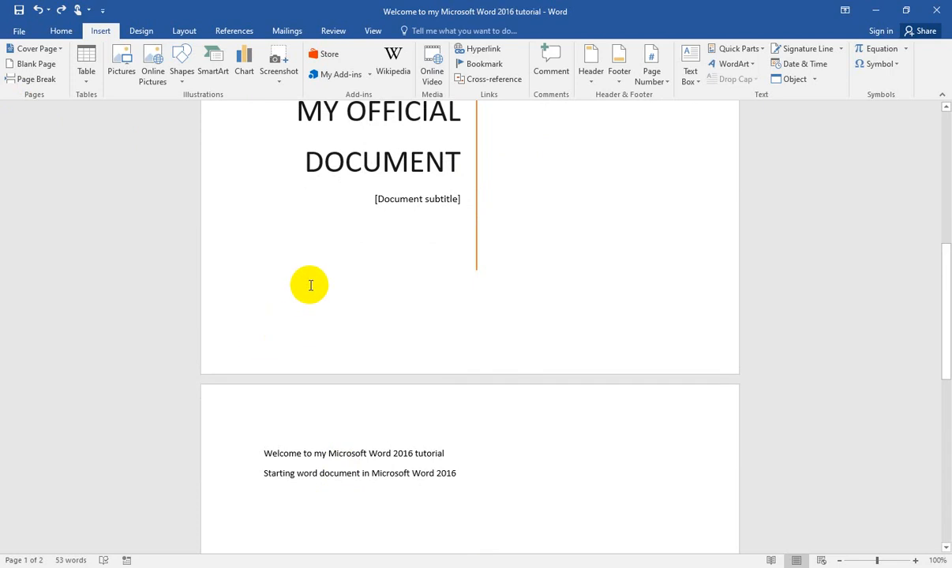
Step: Insert a page break before the line "Welcome to my Microsoft Word 2016 tutorial" and look over the pages before it
click(310, 286)
key(Return)
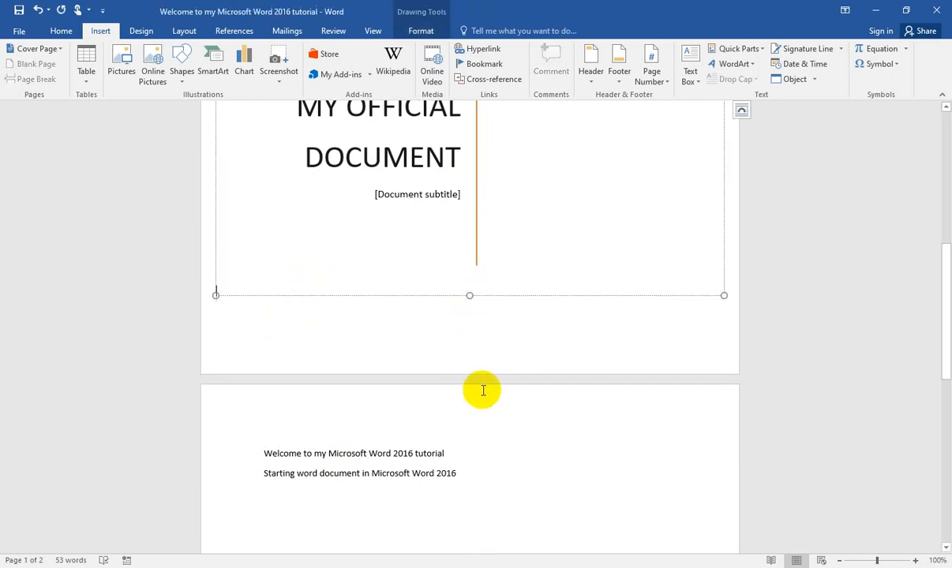
click(265, 437)
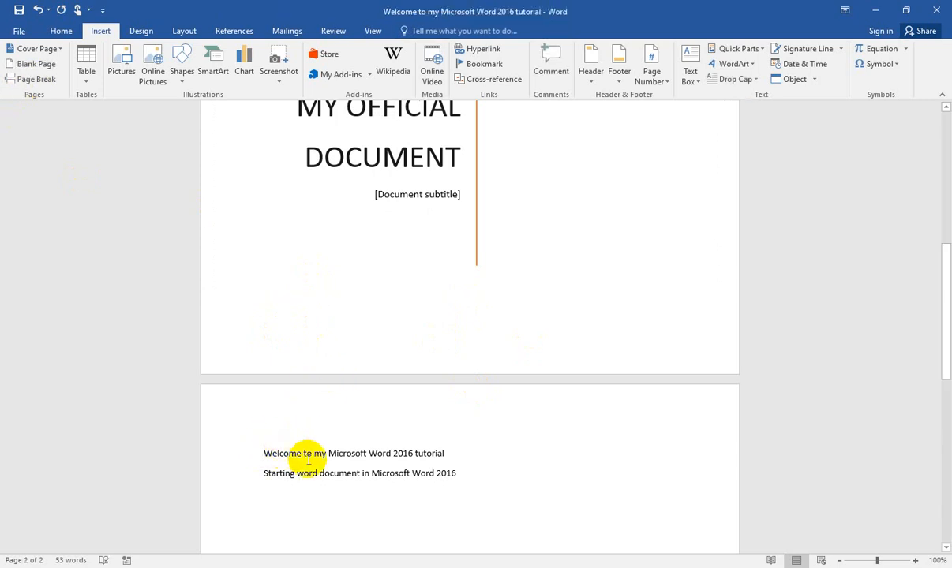
click(35, 80)
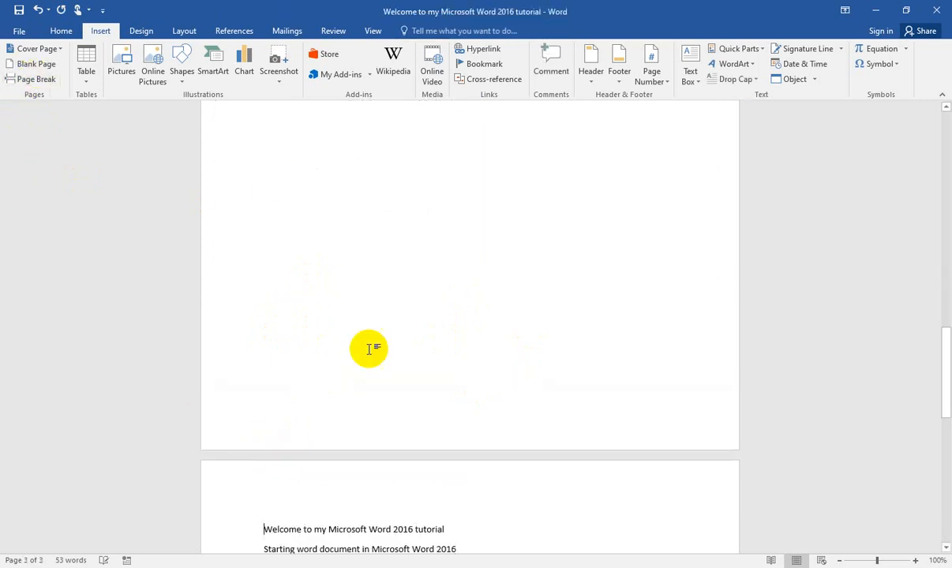
scroll(371, 378, up, 10)
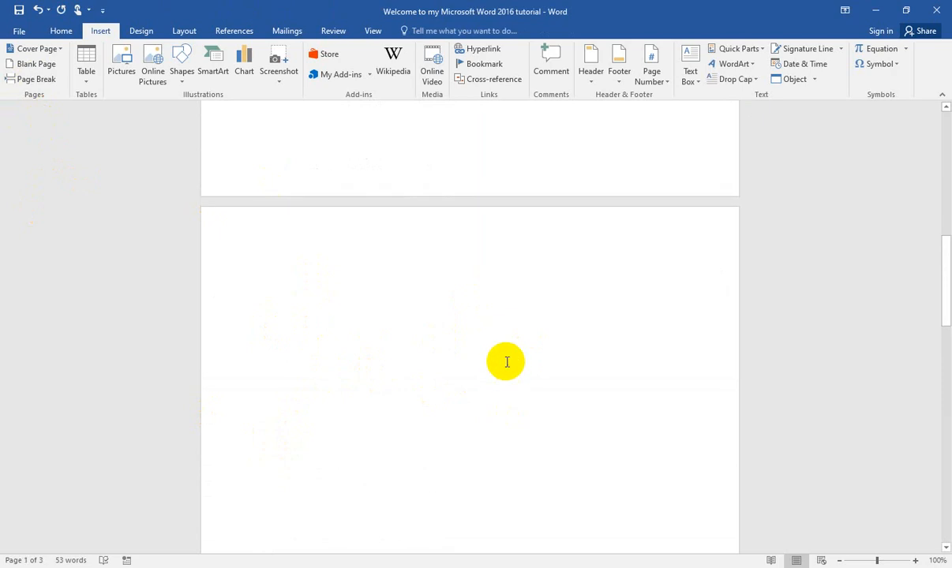
scroll(504, 362, up, 3)
scroll(561, 402, down, 4)
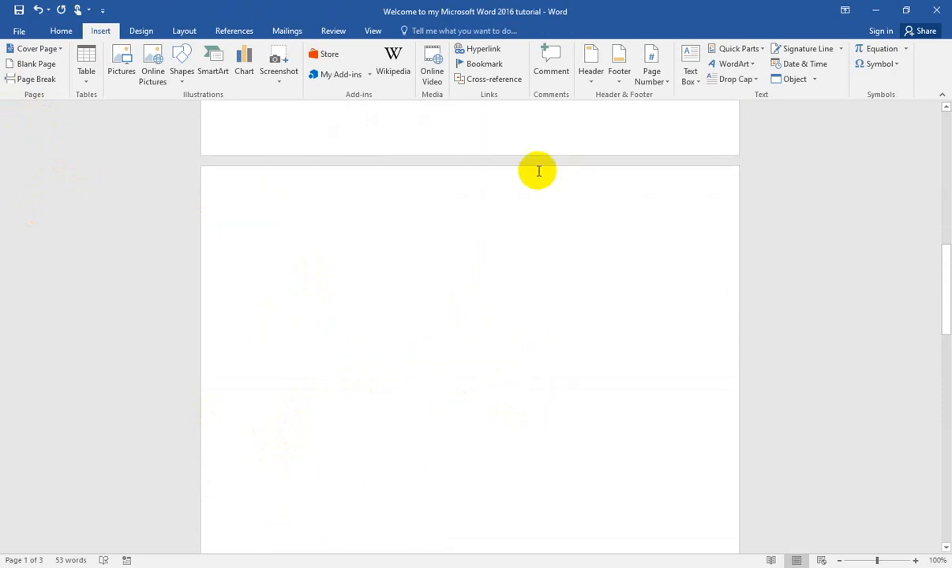
scroll(513, 269, up, 5)
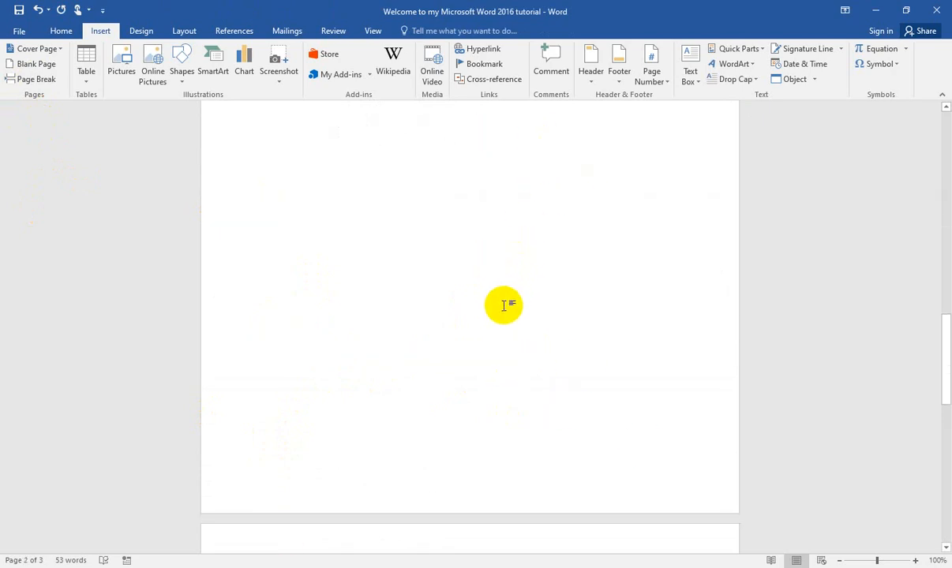
scroll(383, 366, down, 3)
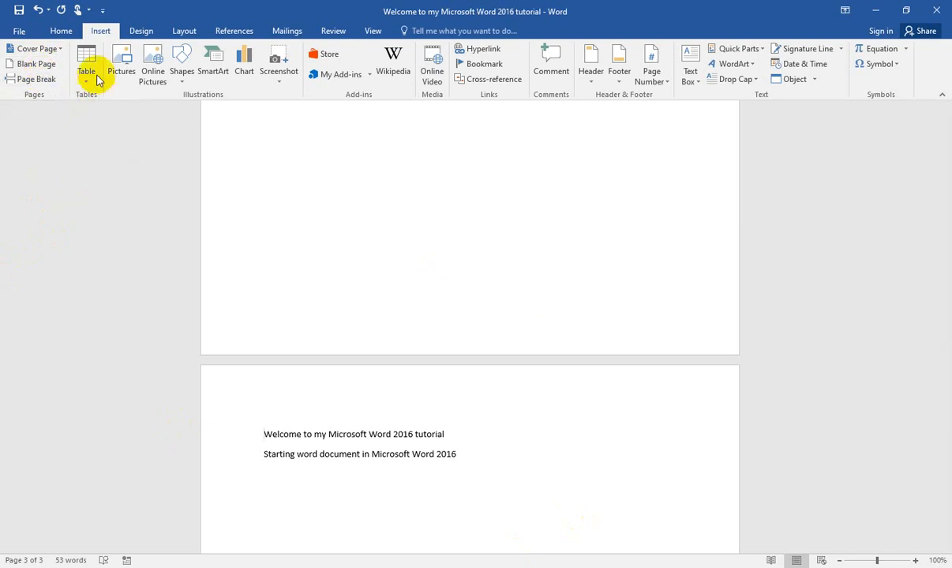
Step: Add an empty paragraph below "Starting word document in Microsoft Word 2016" and insert a 3x2 table there
scroll(457, 366, down, 3)
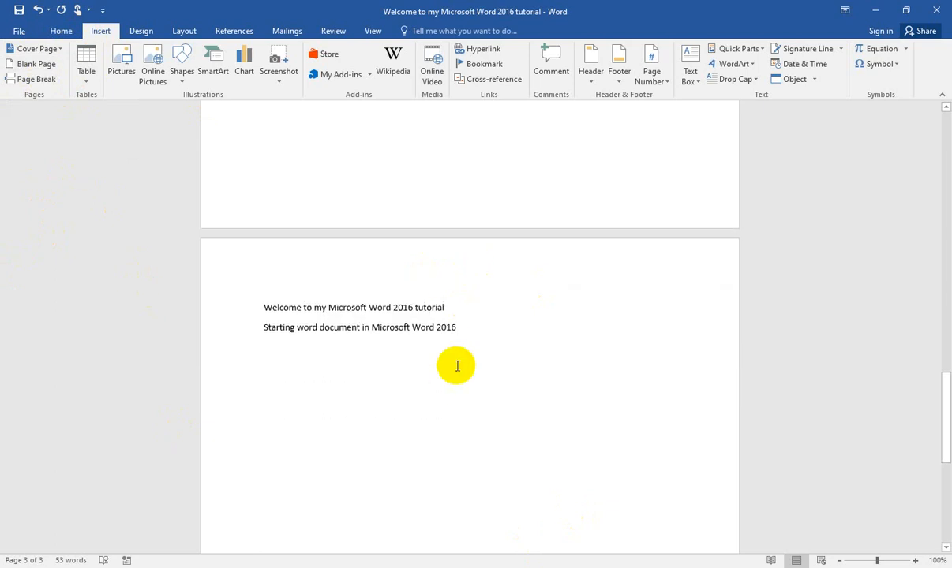
click(476, 322)
key(Return)
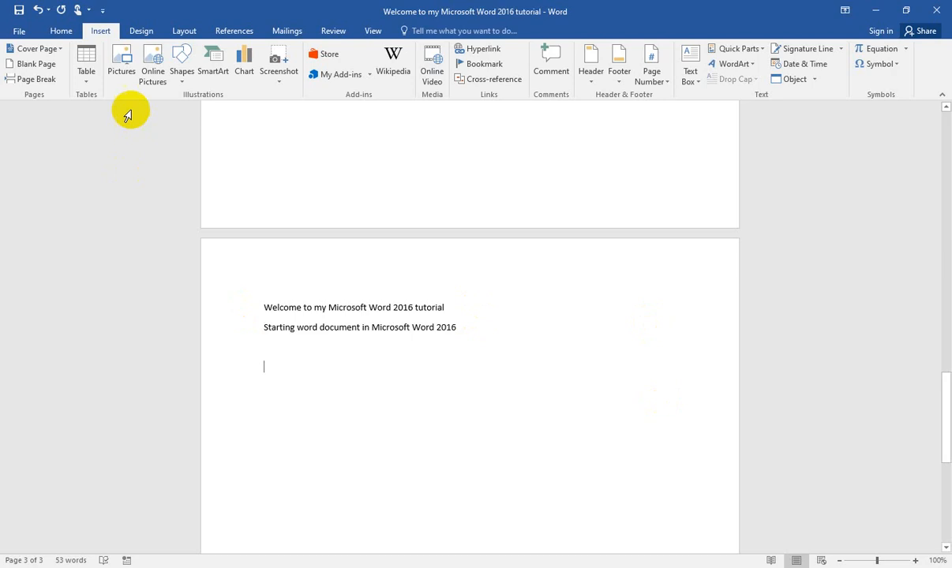
click(87, 85)
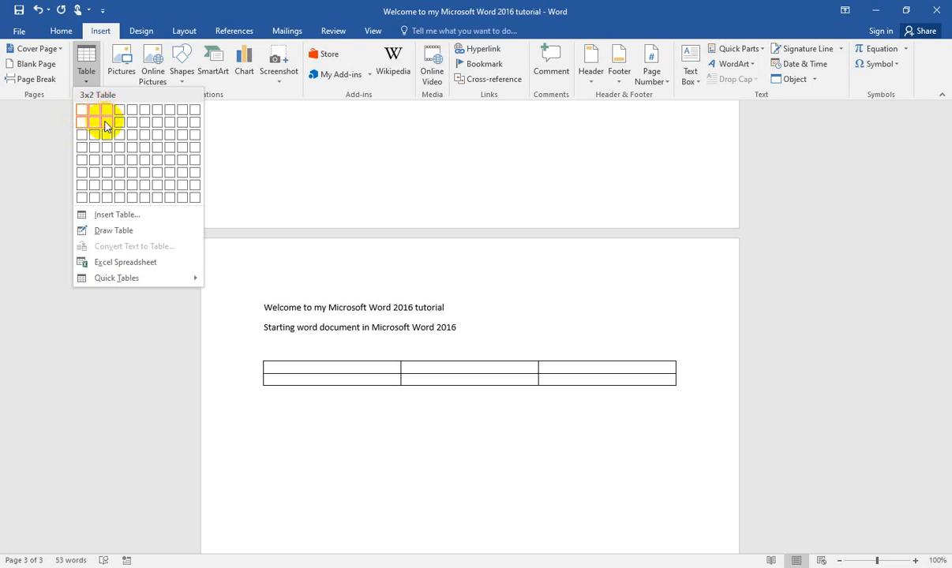
click(106, 127)
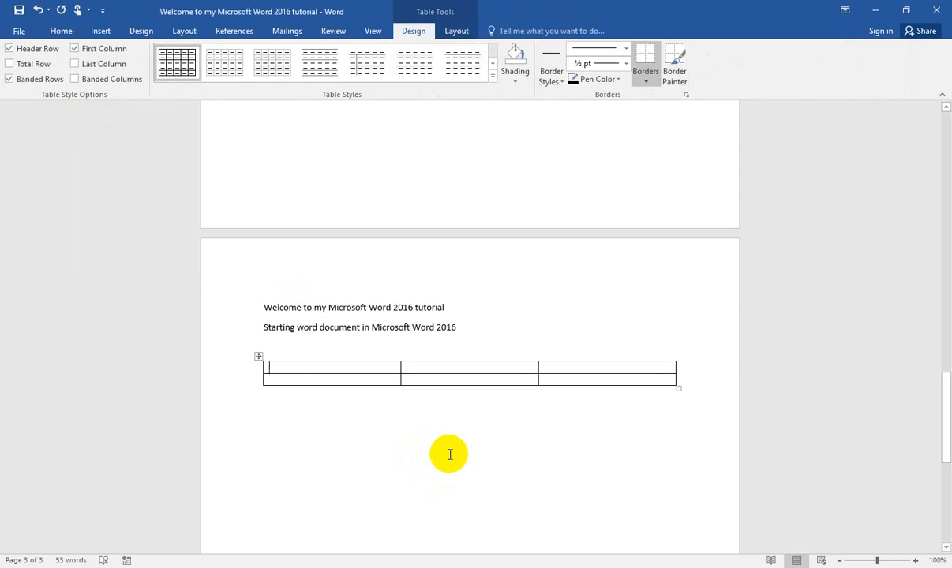
Step: Fill the table's first row with the headings Name, Cell number and Email
text(Name)
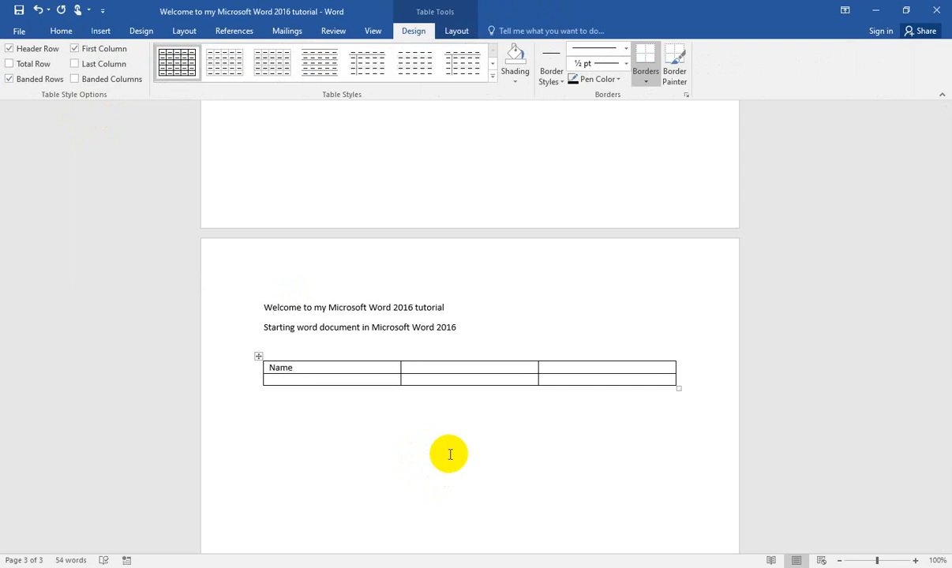
key(Tab)
text(Ce)
text(ll nume)
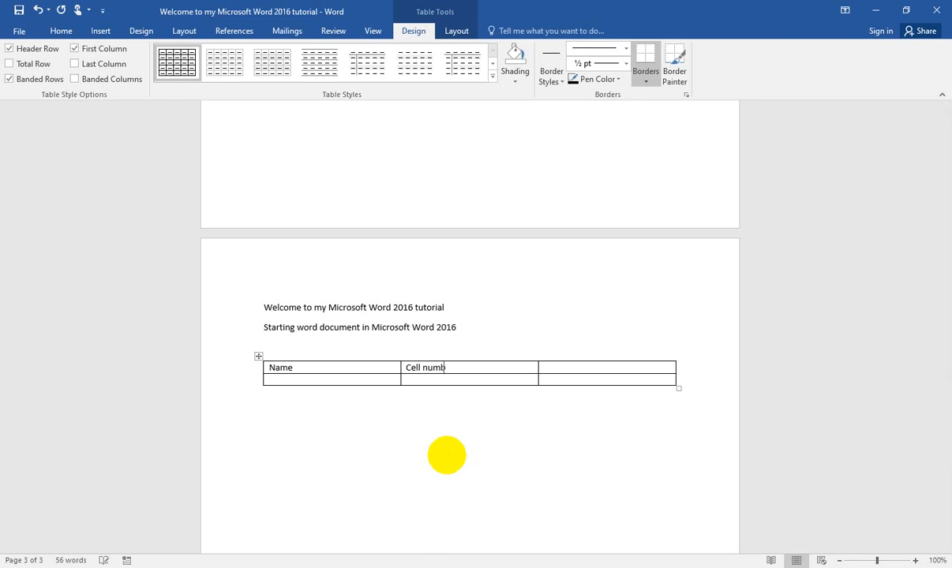
text(er)
text(Email)
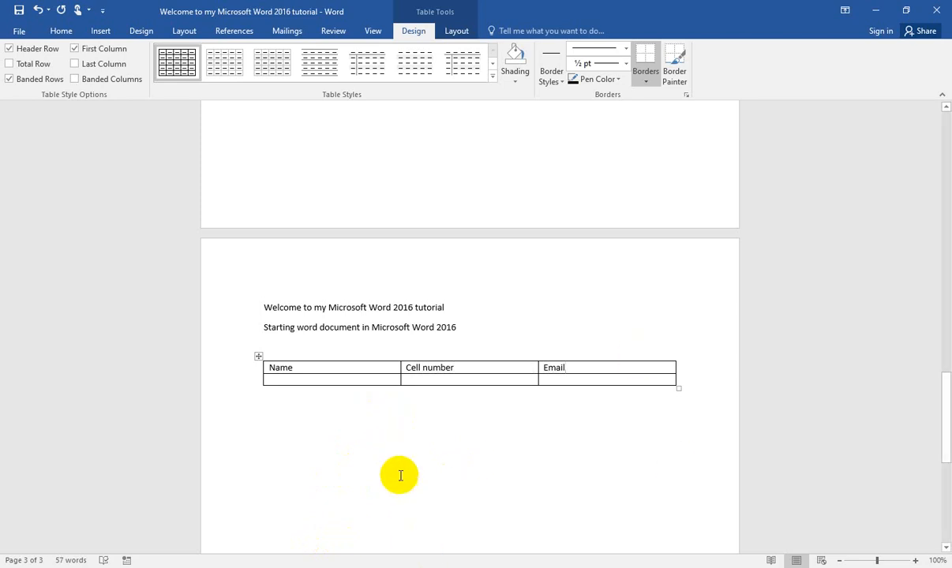
Step: Insert a second table below the first, specifying 4 columns, 2 rows and an automatic fixed column width
click(98, 31)
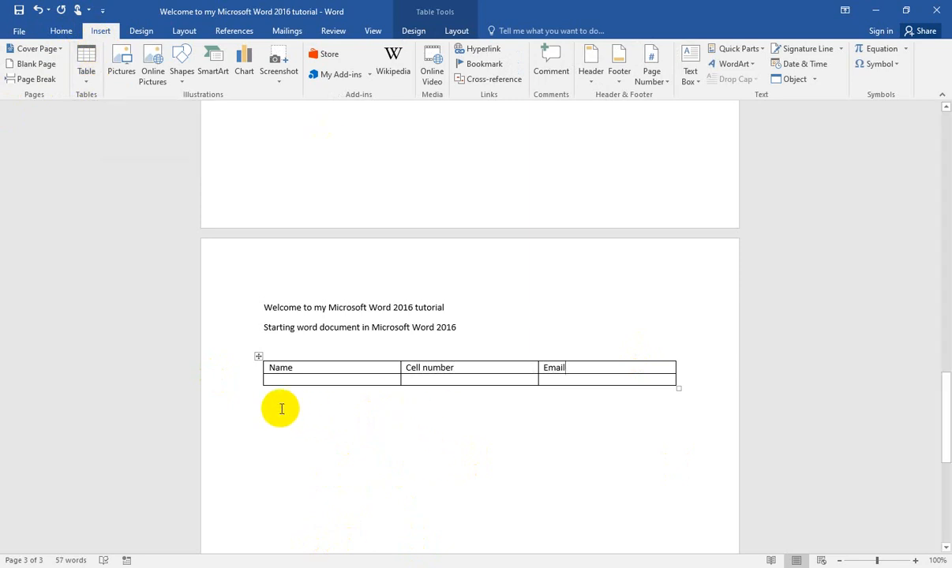
click(333, 408)
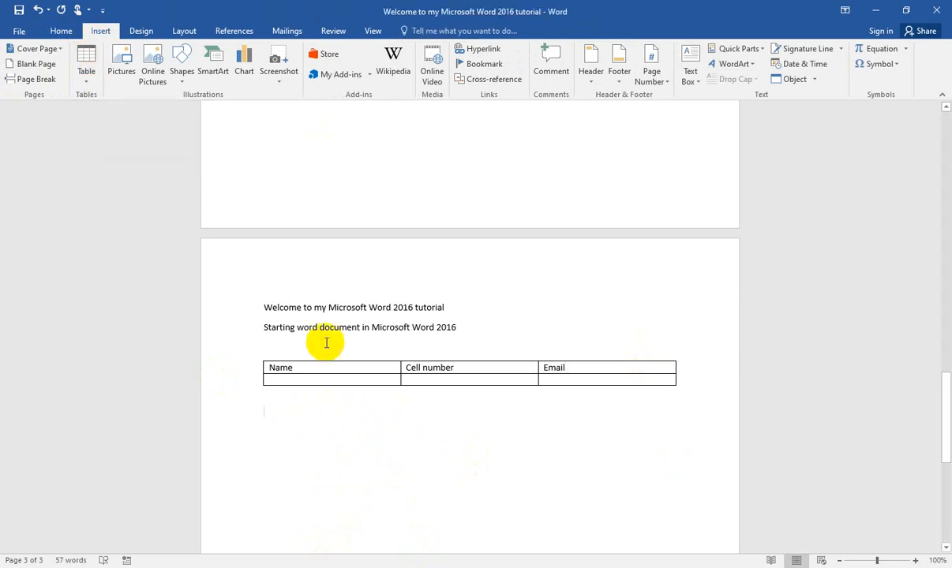
click(88, 81)
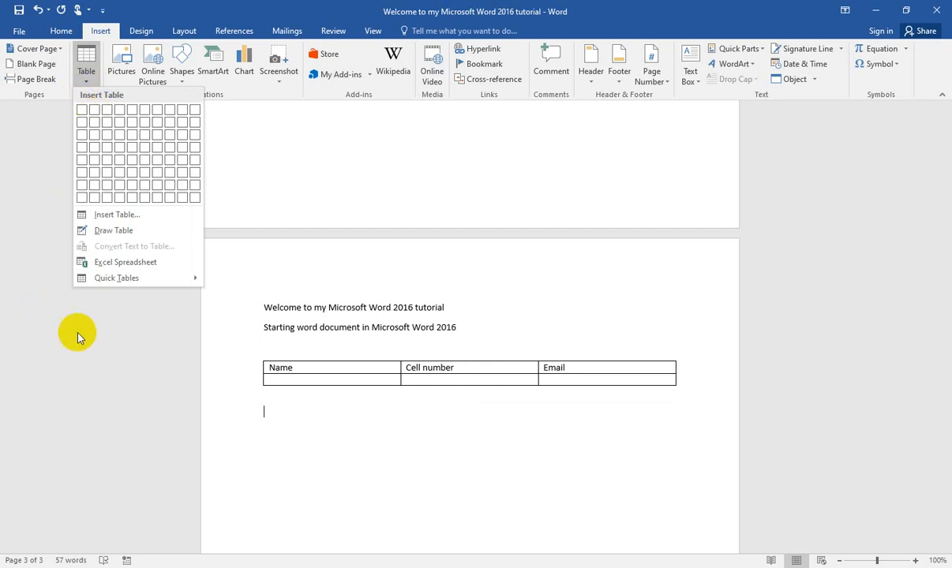
click(127, 216)
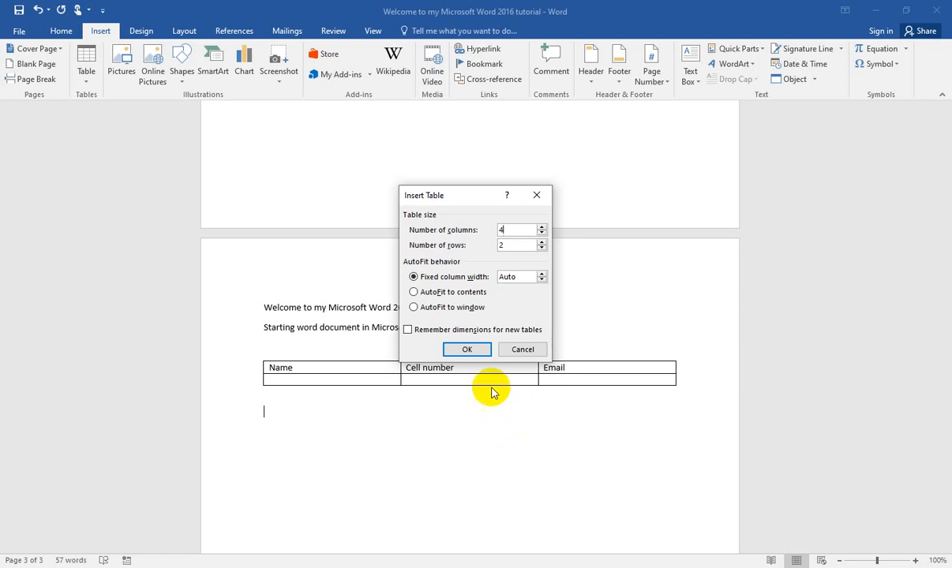
click(477, 357)
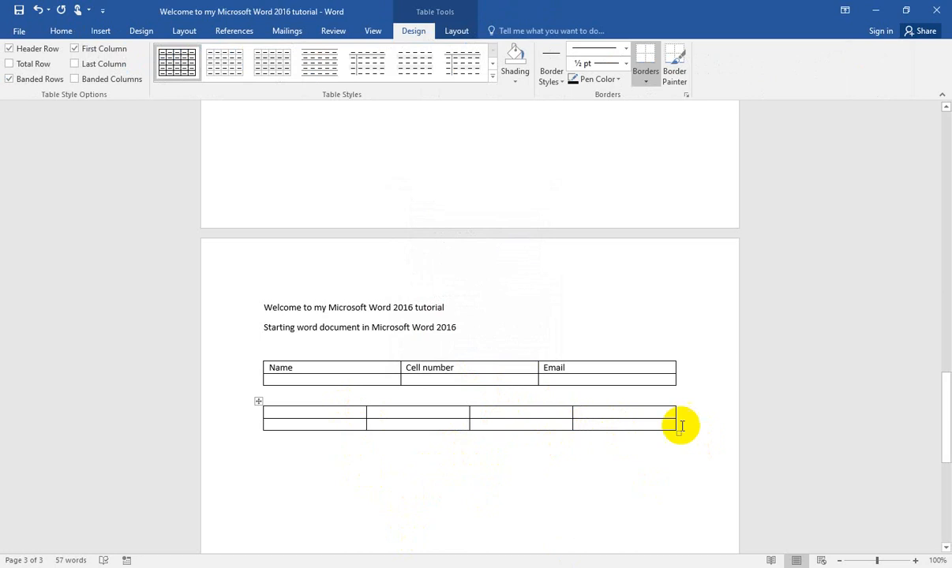
Step: Add an empty paragraph below the four-column table
click(100, 32)
click(86, 82)
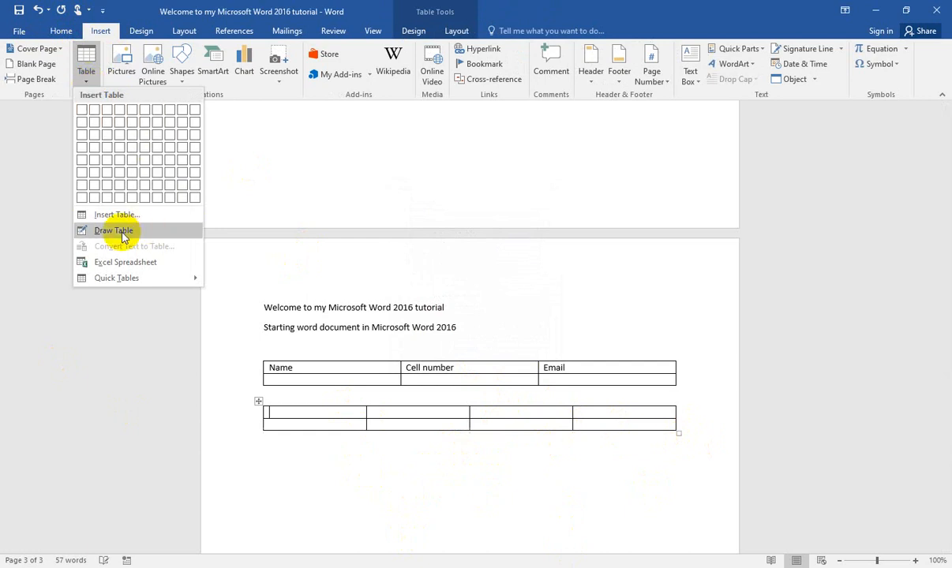
click(280, 455)
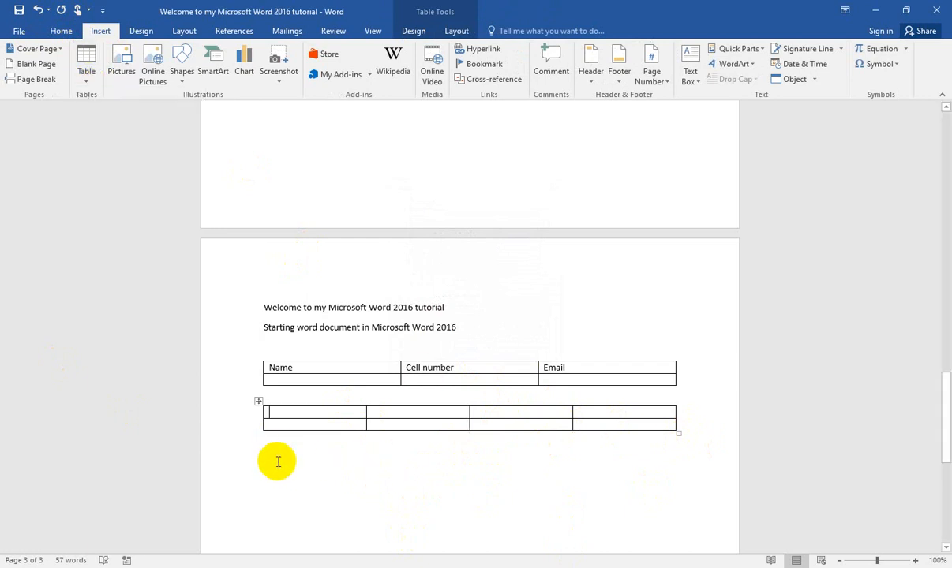
click(268, 445)
scroll(288, 442, down, 3)
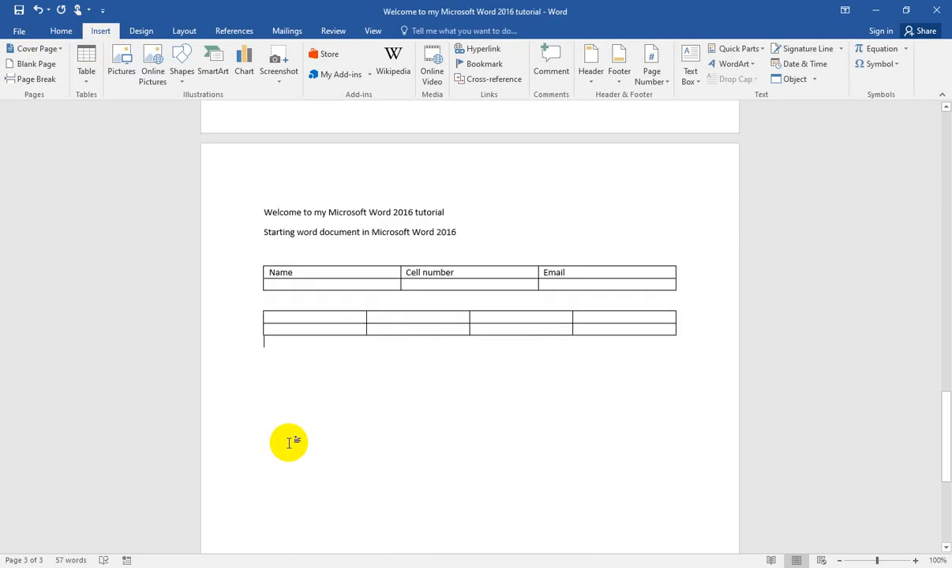
key(Return)
Step: Draw a one-row, two-column table about 0.4" high below the four-column table, its first column about 2.04" wide, and stop drawing
click(85, 75)
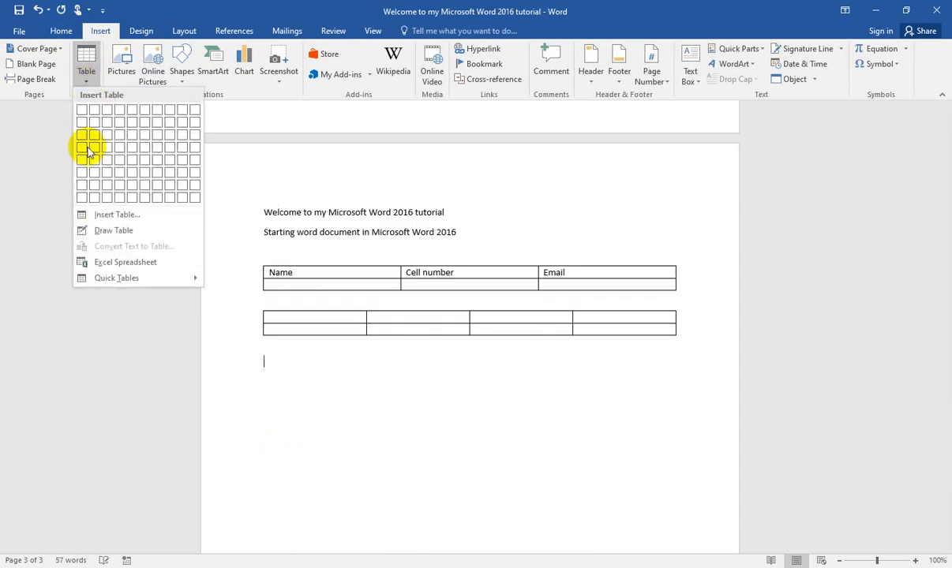
click(98, 230)
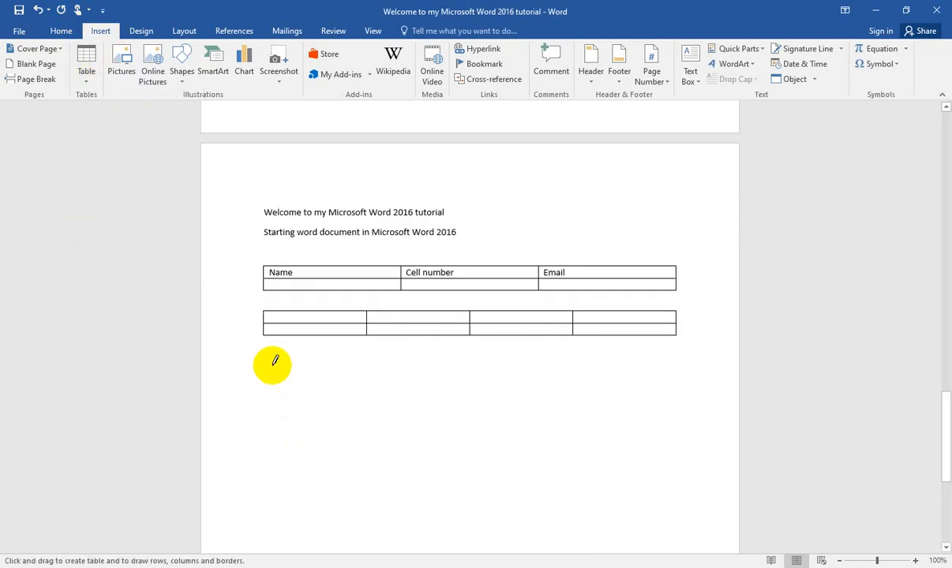
mouse_move(273, 366)
mouse_down()
mouse_move(550, 368)
mouse_move(563, 395)
mouse_move(634, 371)
mouse_move(661, 391)
mouse_move(403, 391)
mouse_move(442, 378)
mouse_move(531, 383)
mouse_move(554, 355)
mouse_up()
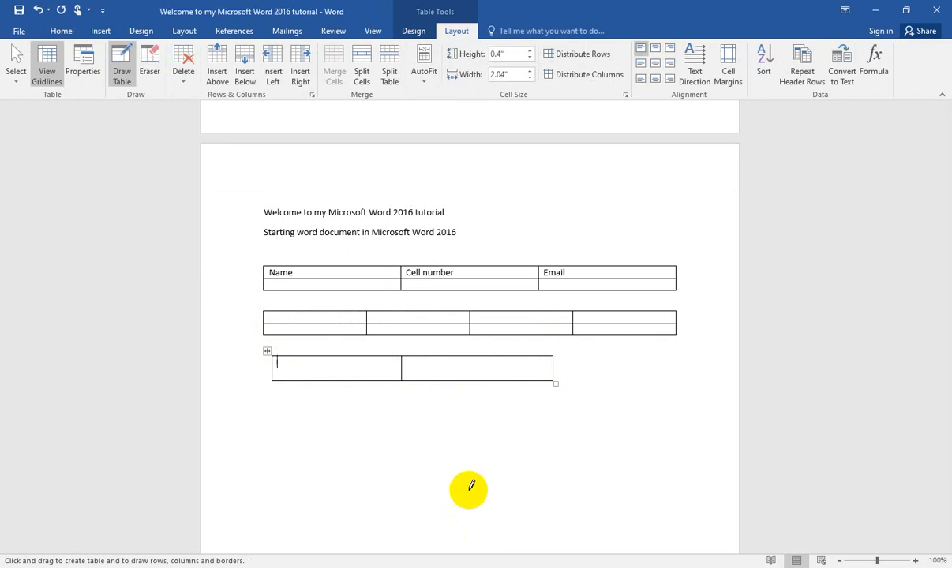
click(100, 32)
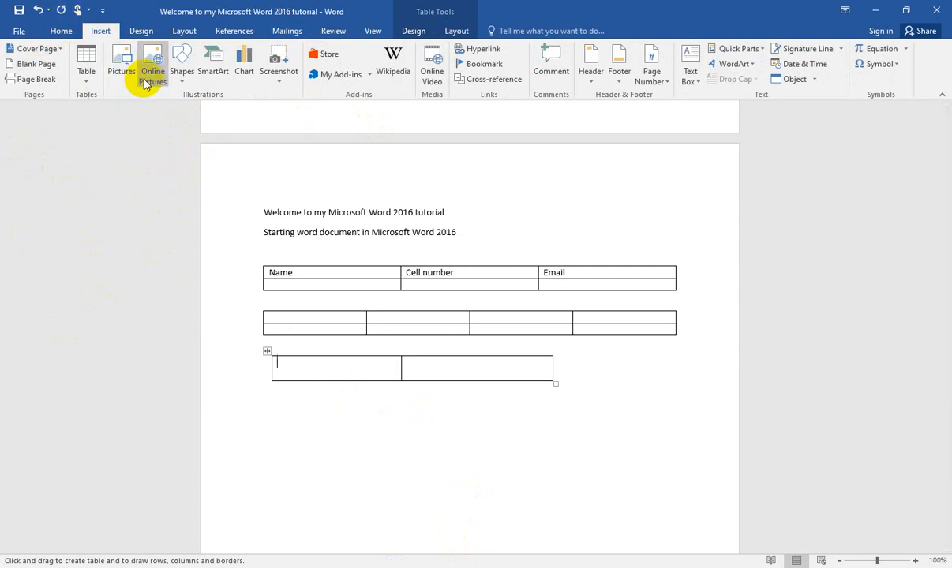
key(Escape)
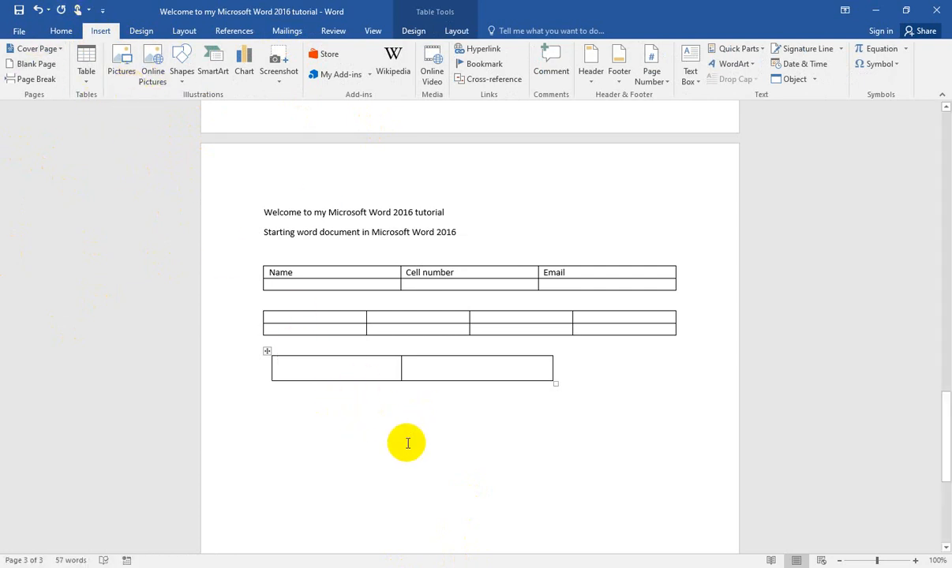
Step: Insert the Unsplash portrait of the bearded man with glasses from the Downloads folder below the drawn table and select the picture
click(281, 398)
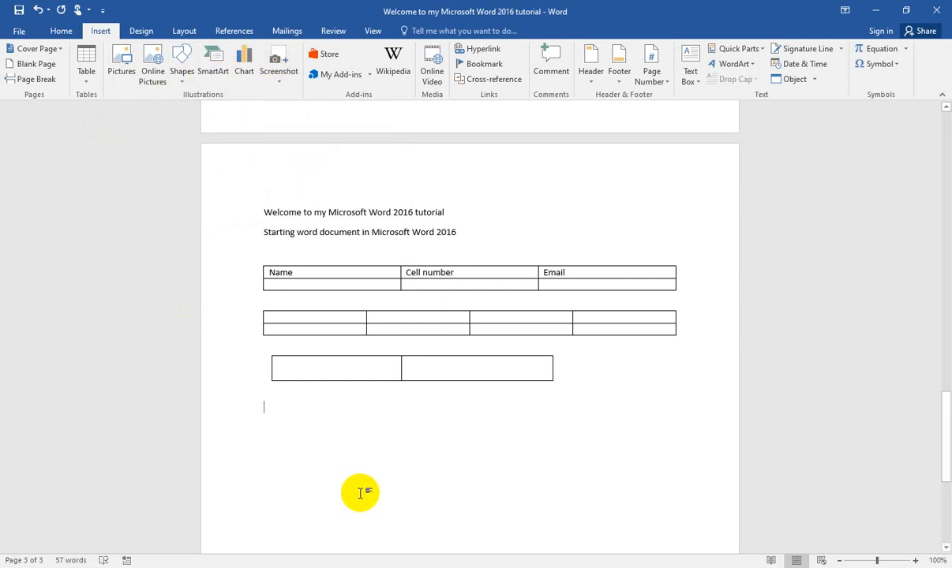
click(123, 84)
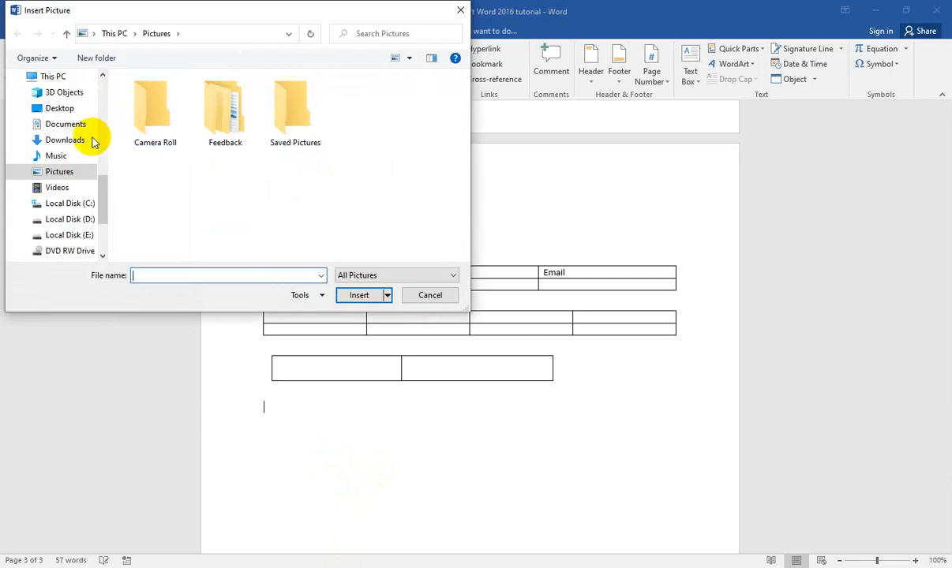
click(66, 146)
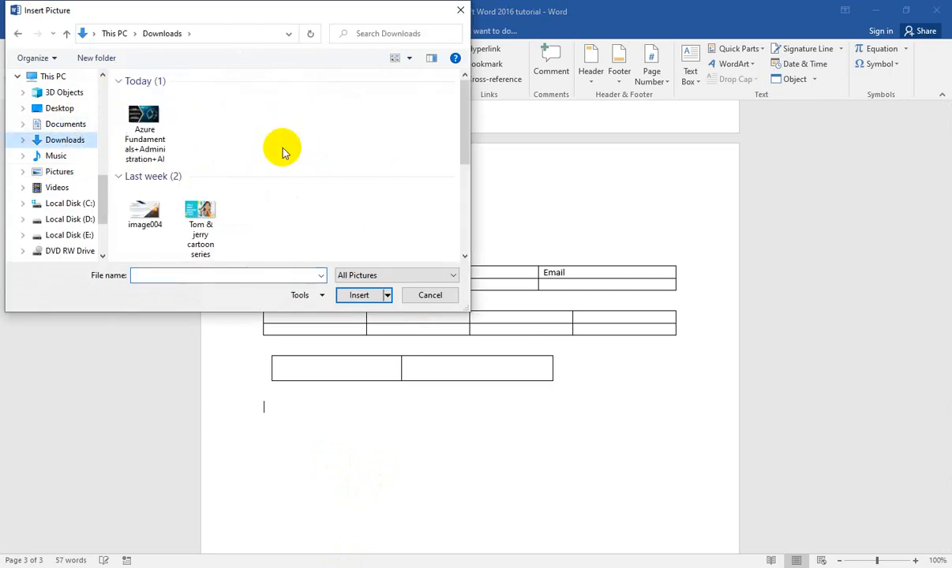
scroll(270, 170, down, 3)
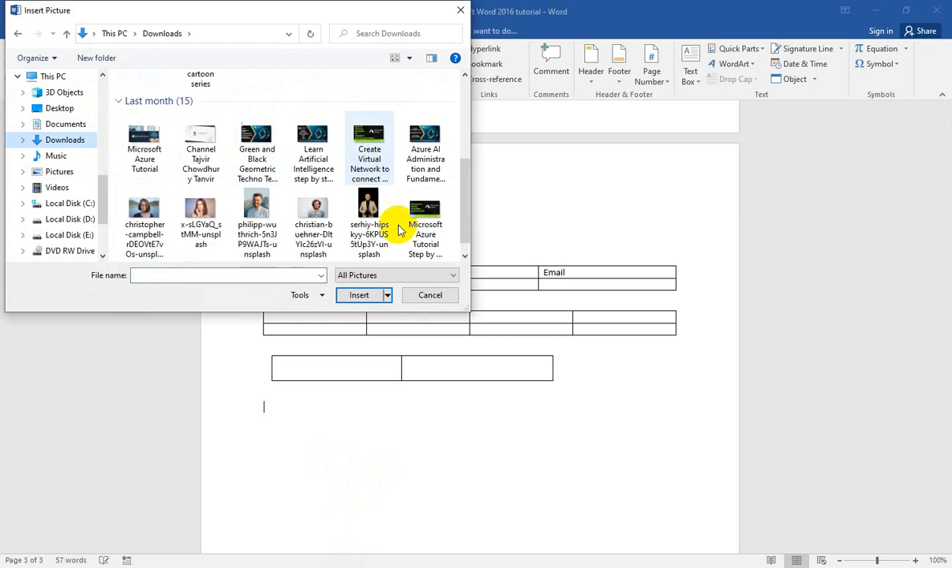
click(319, 213)
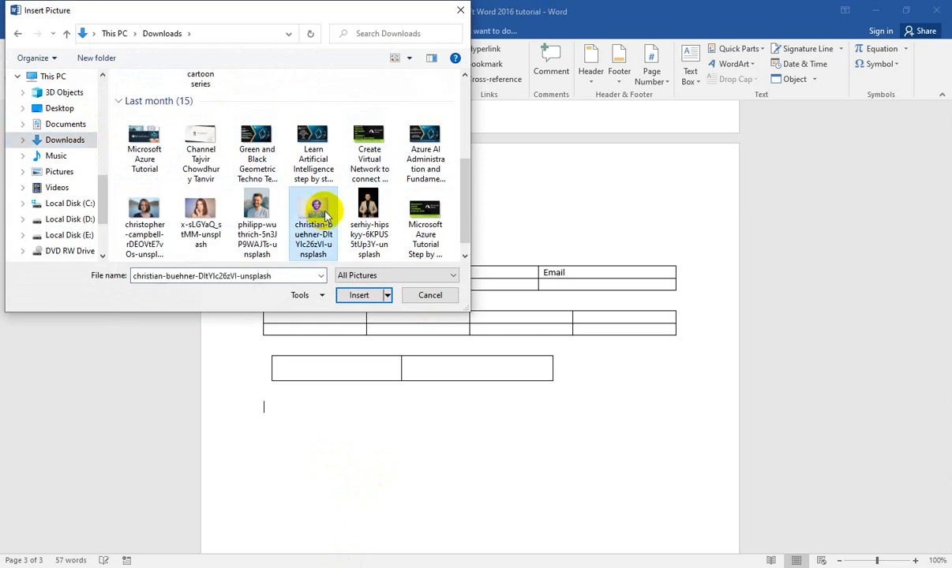
click(353, 298)
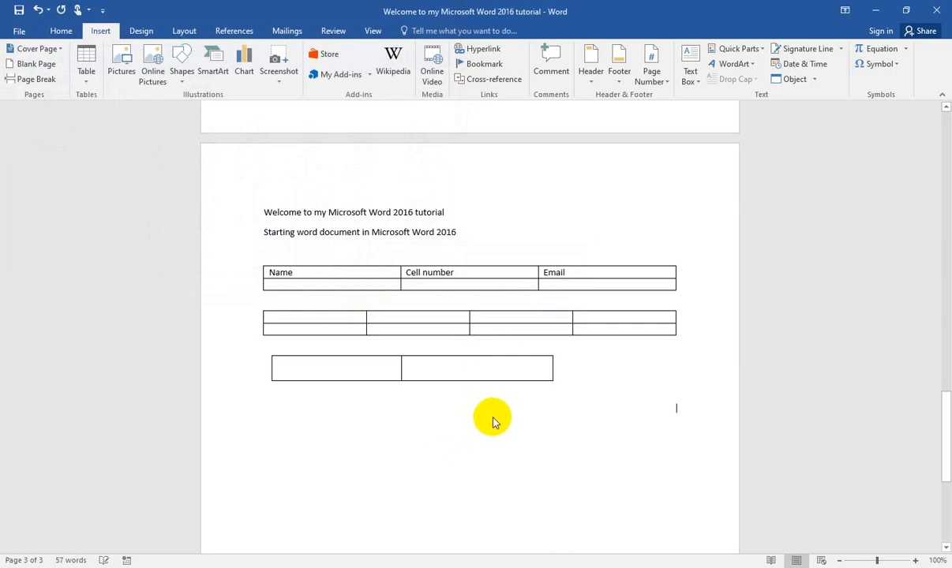
key(ctrl+v)
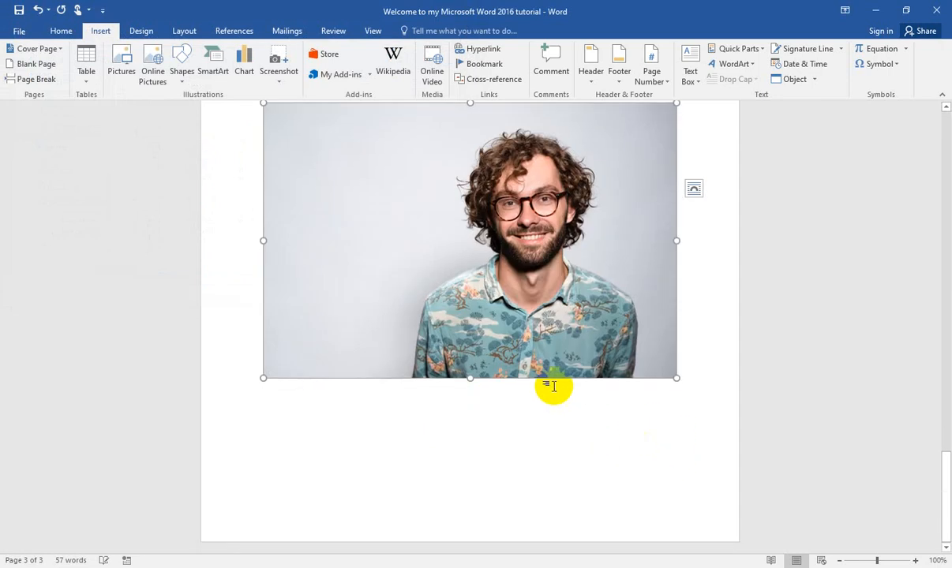
click(552, 383)
click(483, 344)
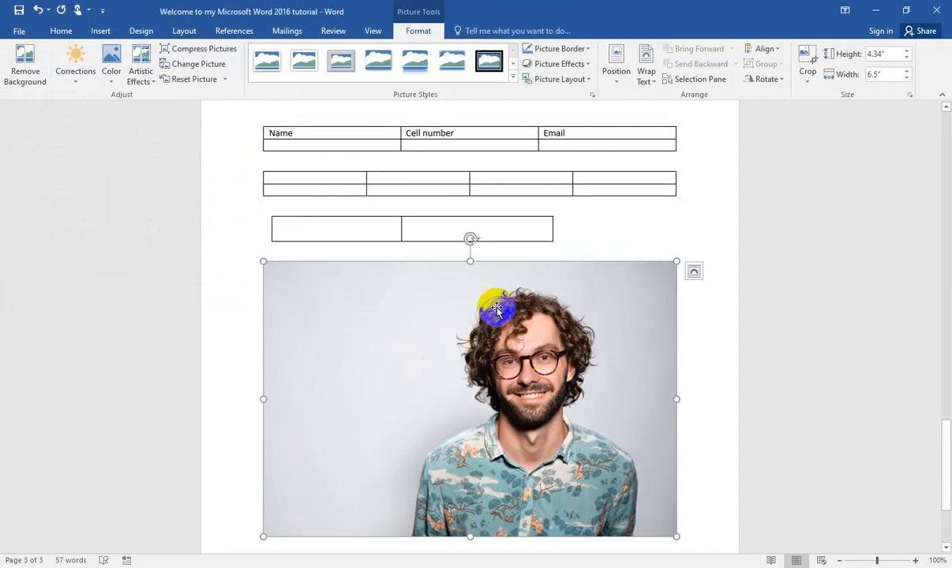
Step: Replace the selected portrait with the British Airways jet picture from the Airplane category of Bing's online pictures
click(93, 35)
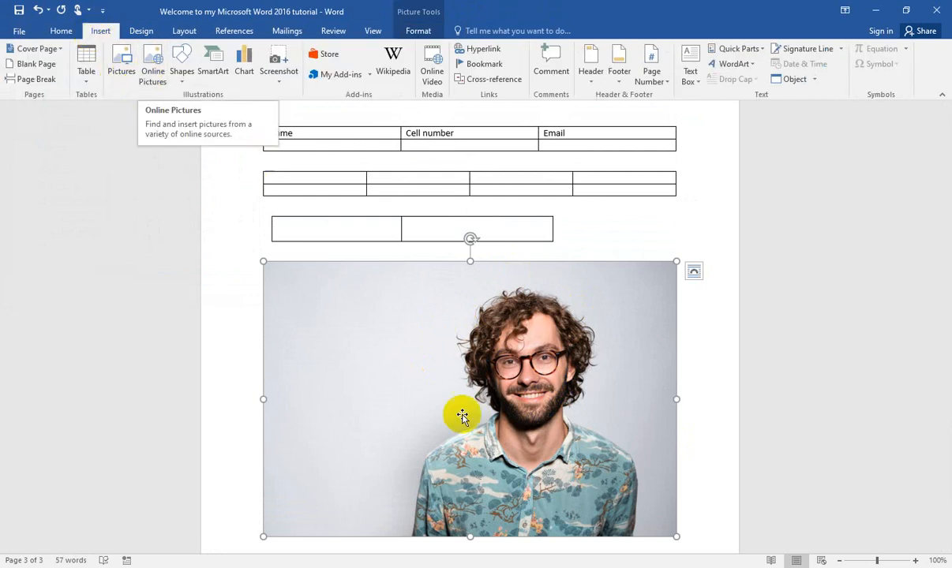
click(477, 385)
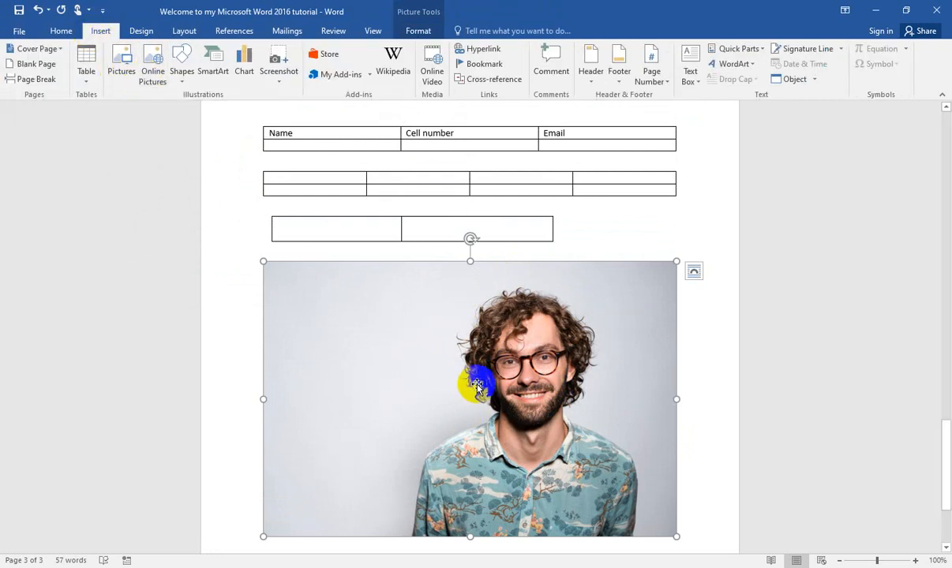
click(148, 87)
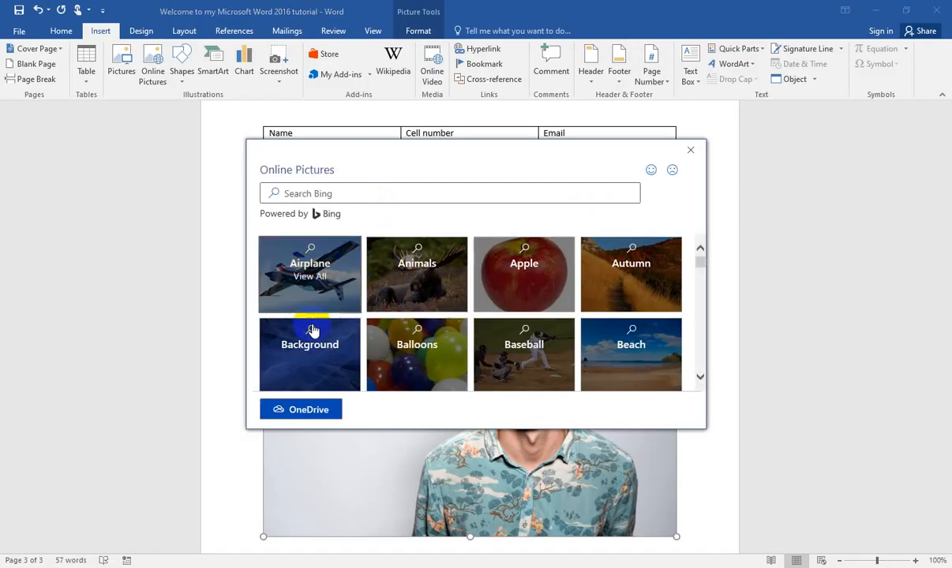
click(309, 278)
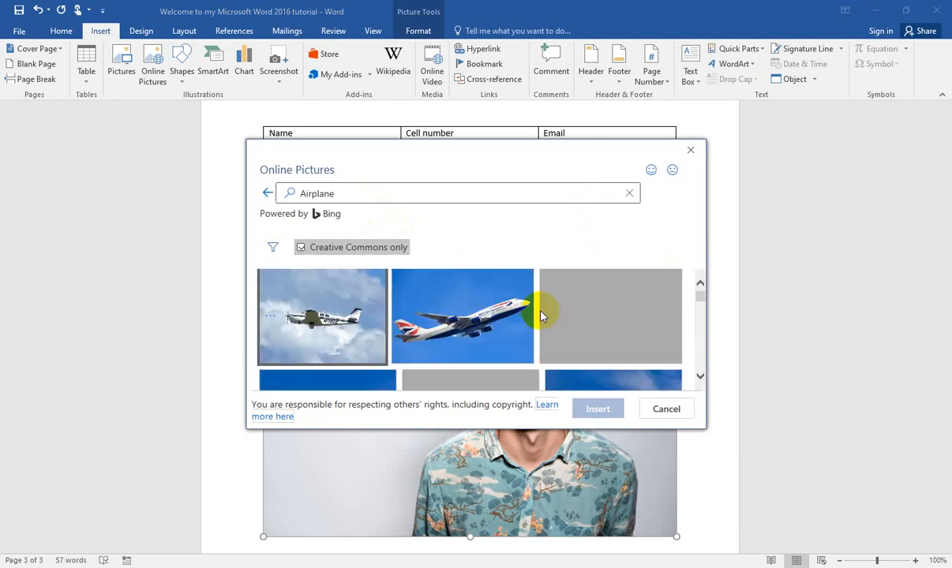
scroll(549, 314, down, 2)
scroll(549, 315, down, 5)
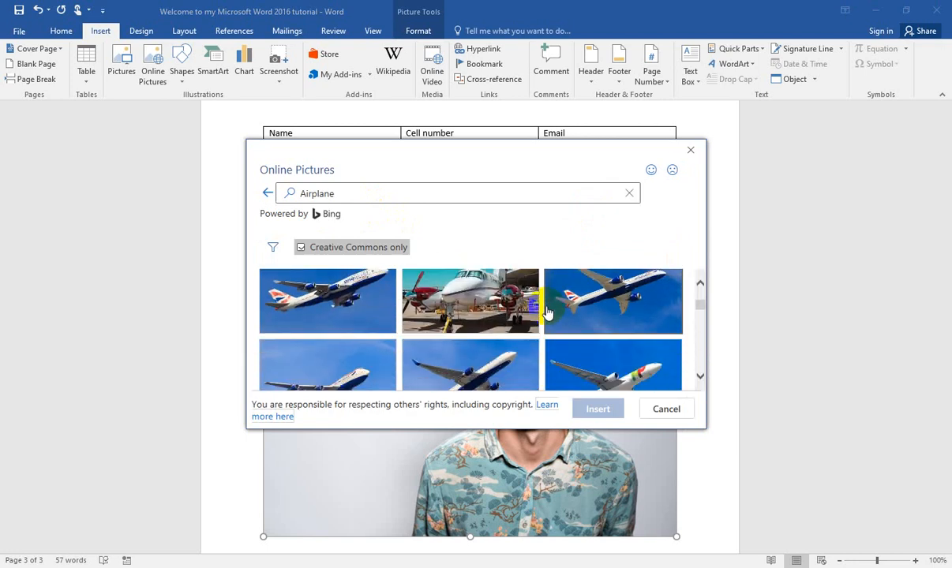
click(324, 315)
click(602, 409)
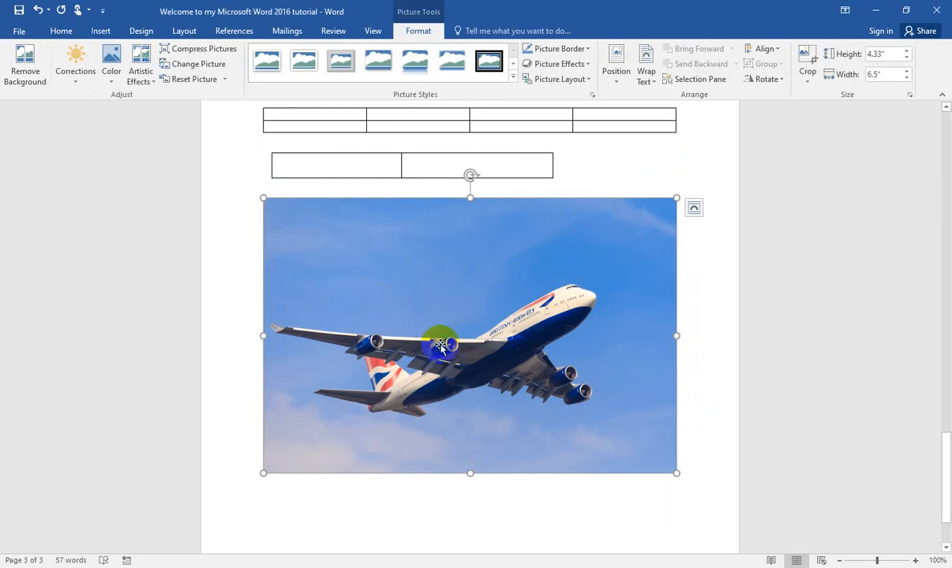
Step: Insert a page break in the empty space below the airplane picture
click(101, 31)
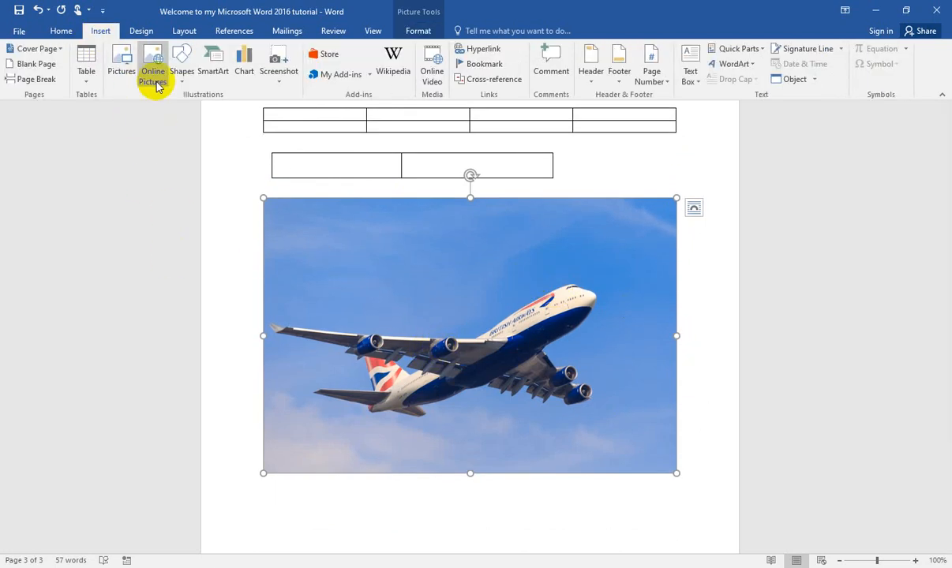
scroll(446, 328, down, 2)
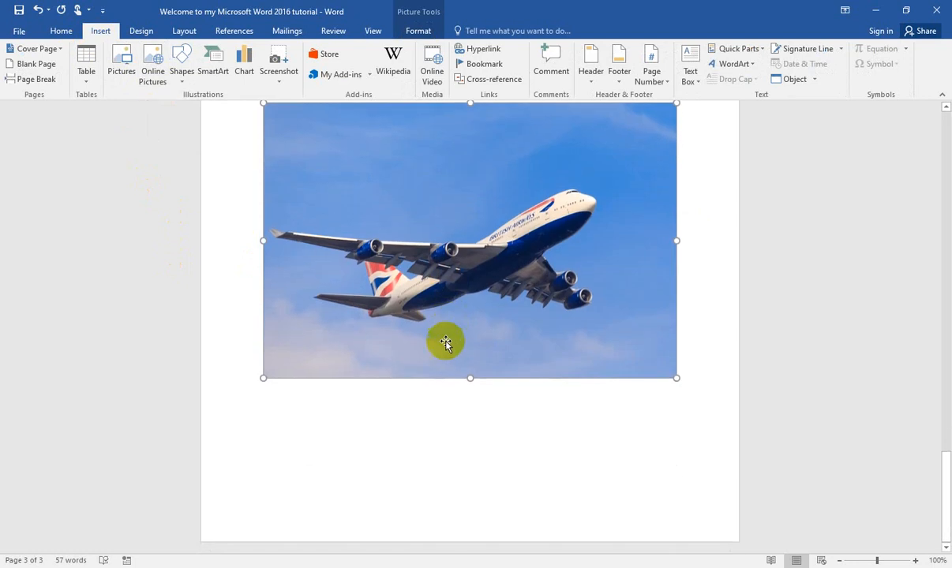
click(381, 410)
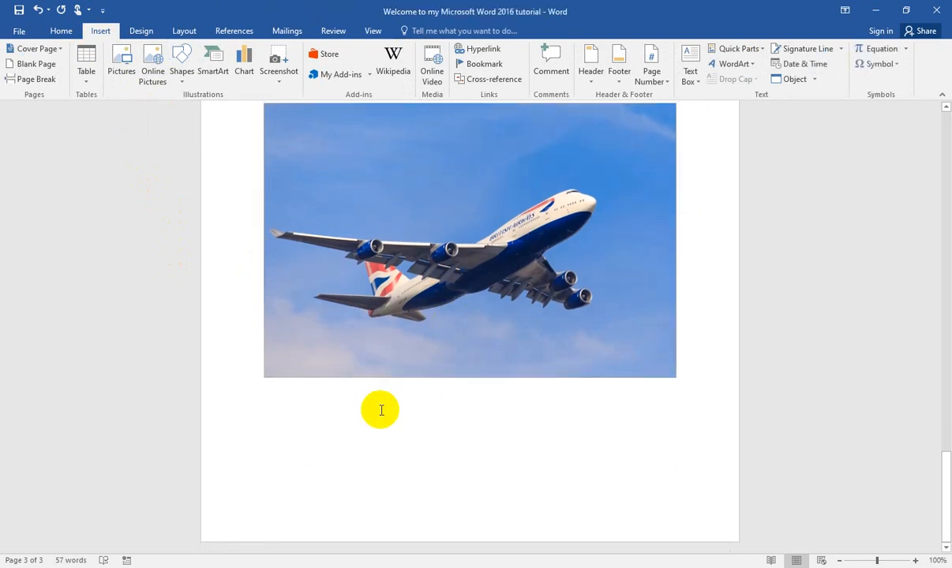
click(32, 78)
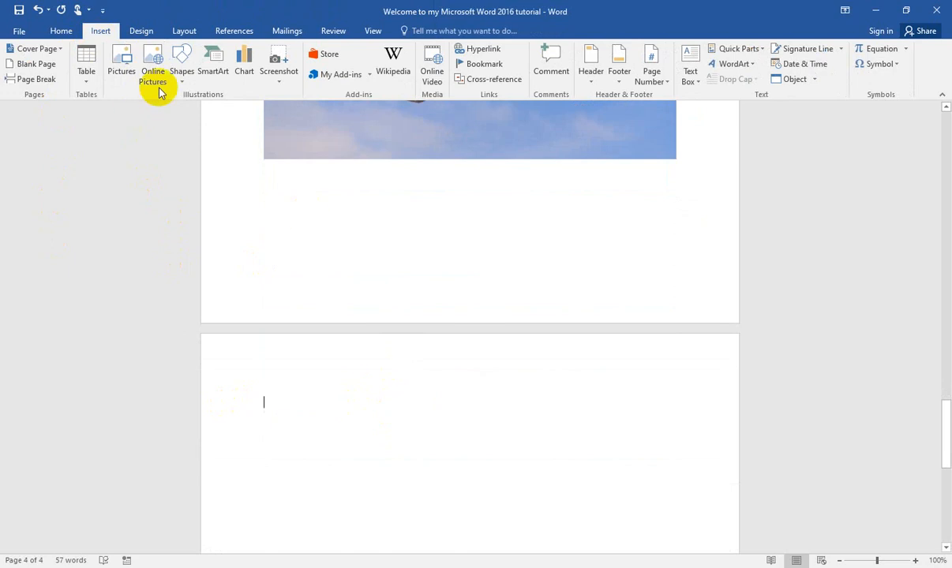
Step: Draw a rectangle about 1.21" high and 1.71" wide at the start of the new page and select it
click(183, 77)
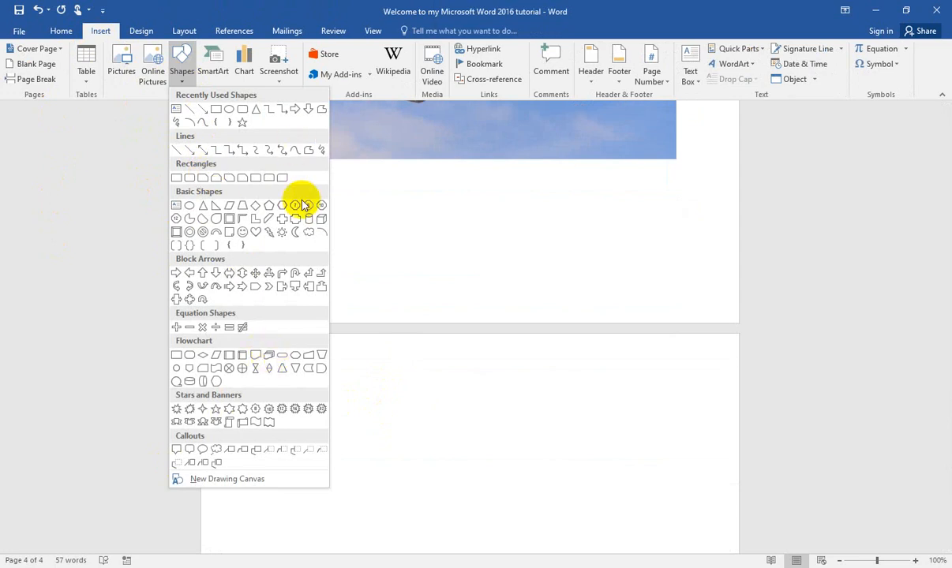
click(218, 112)
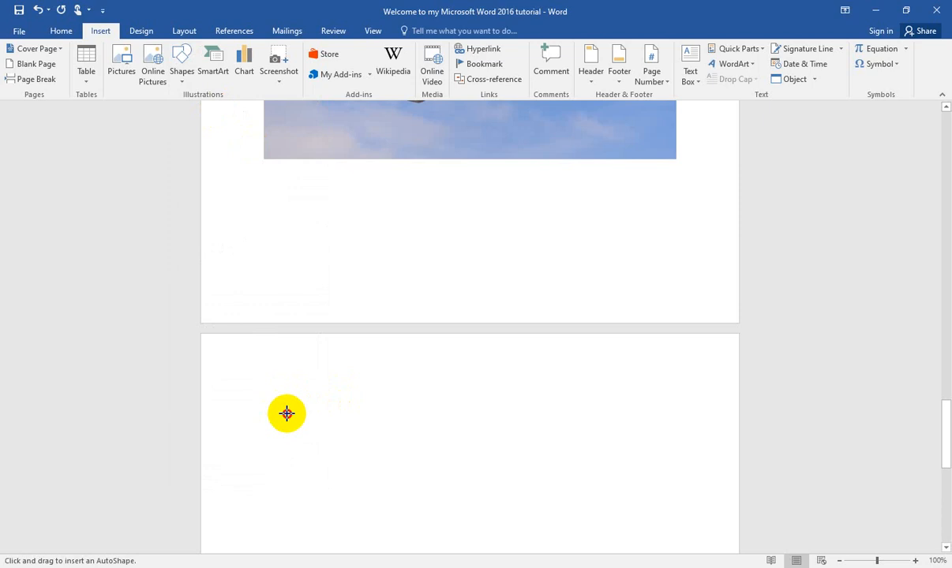
mouse_move(273, 398)
mouse_down()
mouse_move(470, 484)
mouse_move(382, 474)
mouse_up()
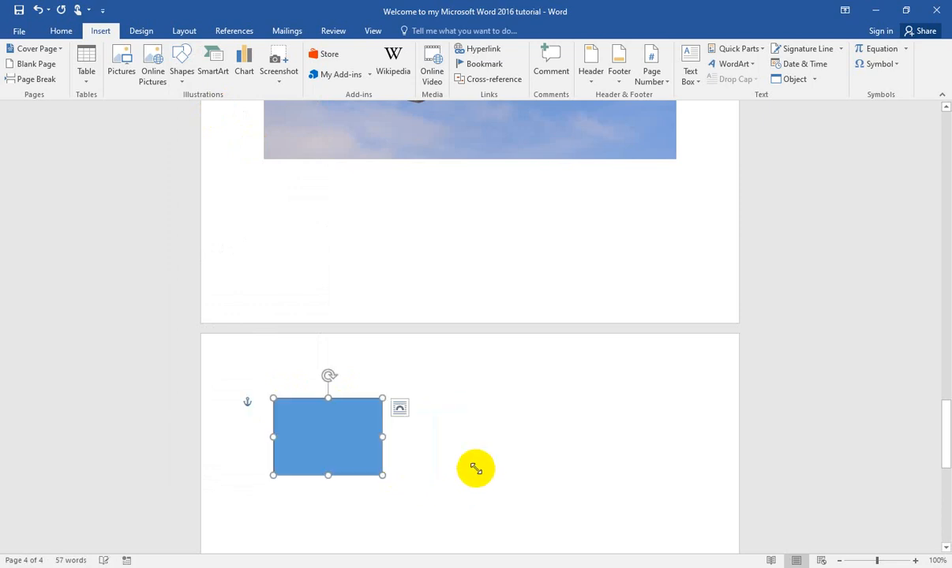
click(463, 448)
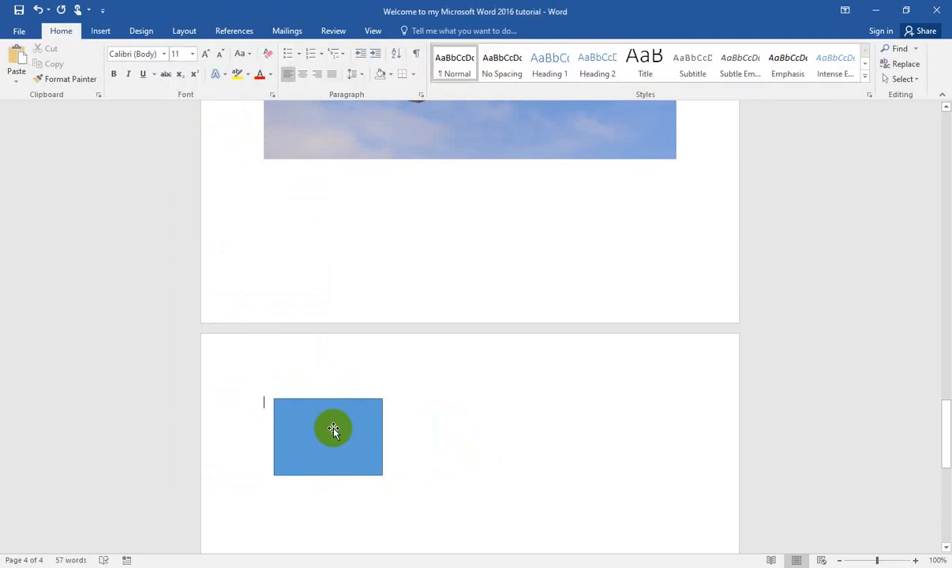
click(333, 429)
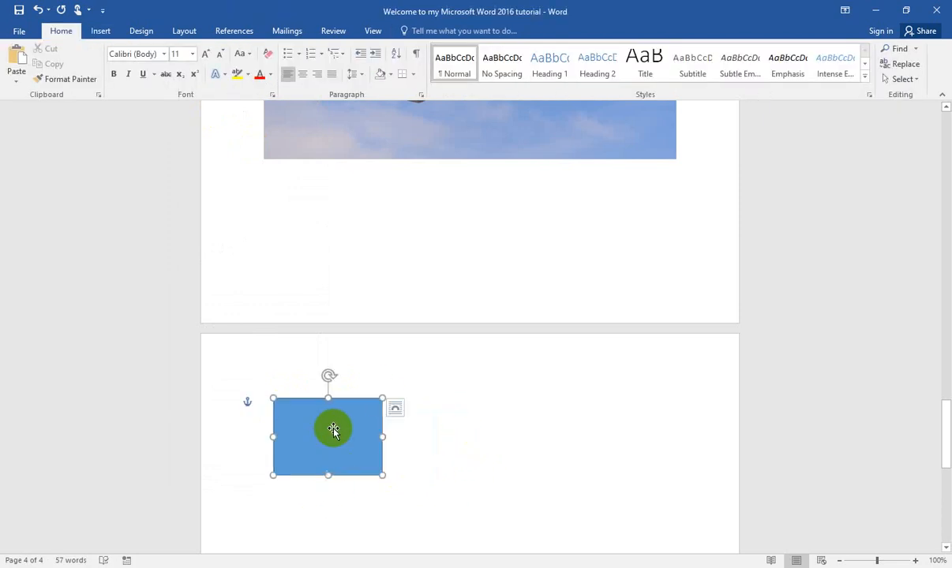
Step: Draw a curved up block arrow beside the rectangle and deselect it
click(100, 32)
click(182, 75)
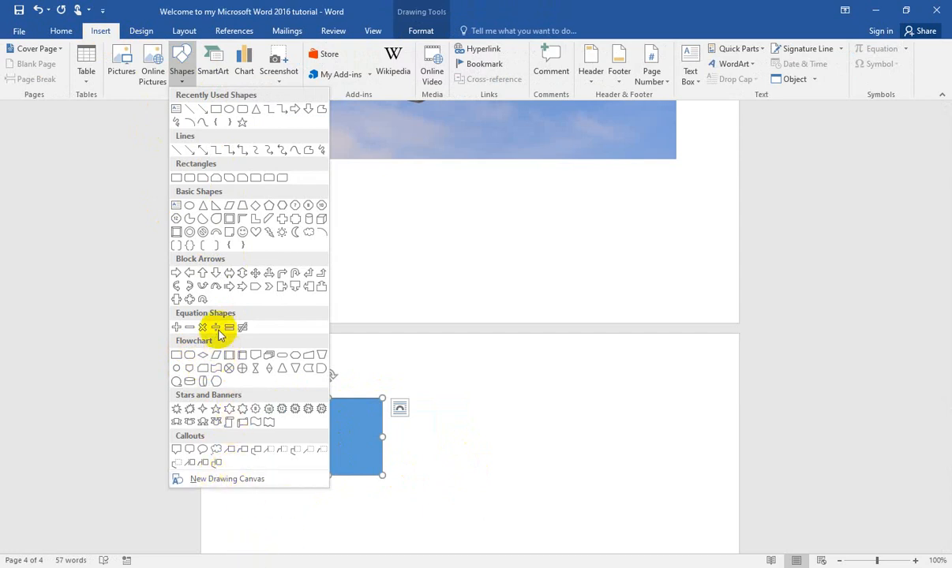
click(205, 290)
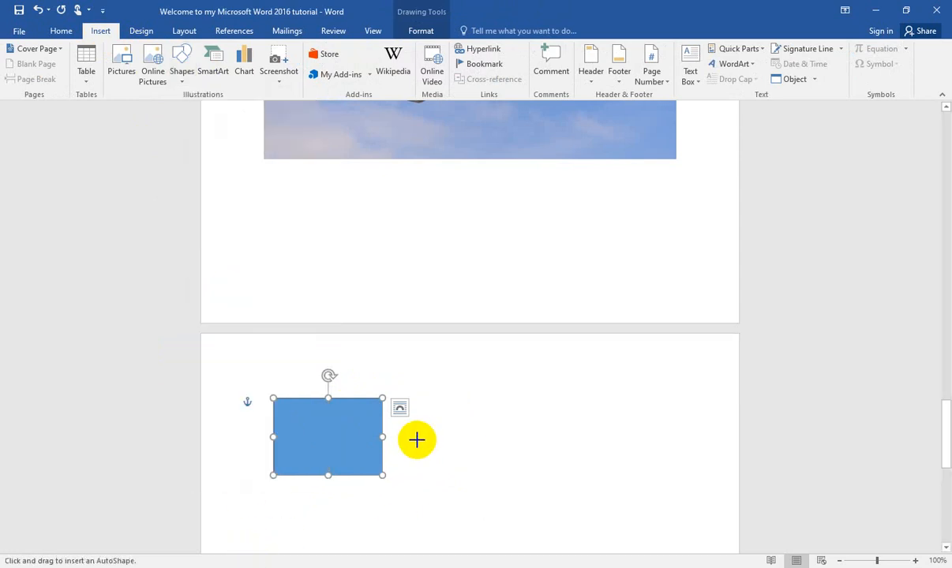
drag(417, 439, 527, 475)
click(597, 436)
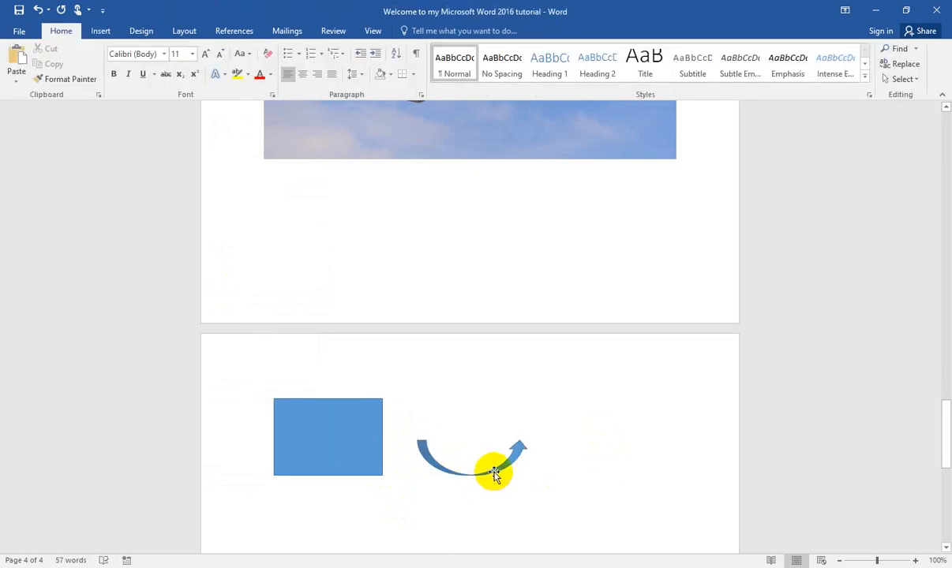
Step: Insert a Vertical Box List SmartArt graphic from the List category on the page with the shapes
click(101, 31)
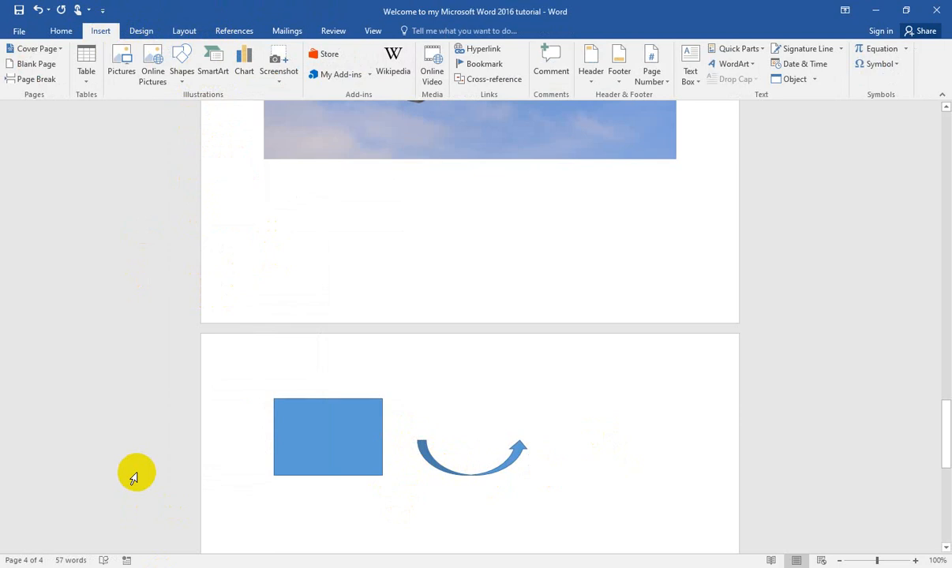
click(215, 63)
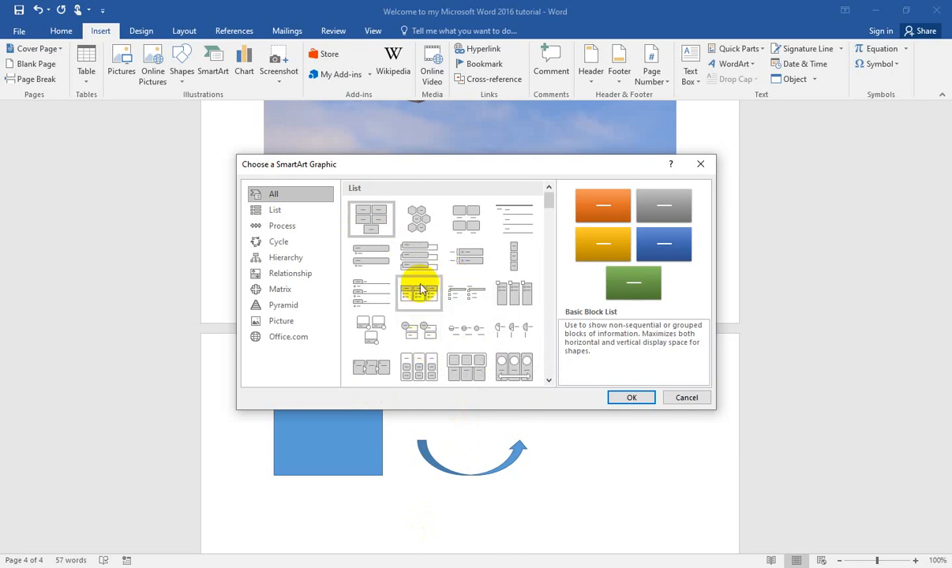
click(277, 213)
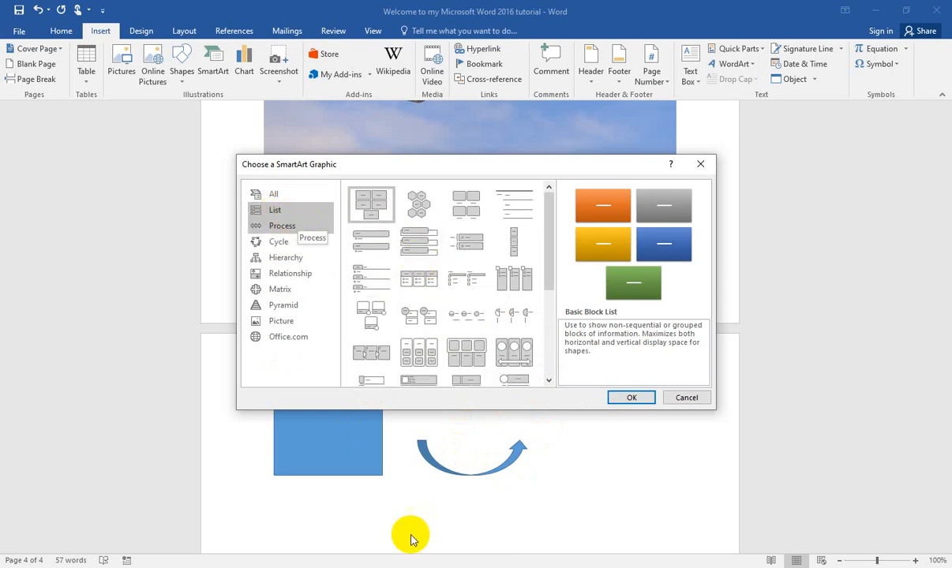
click(417, 244)
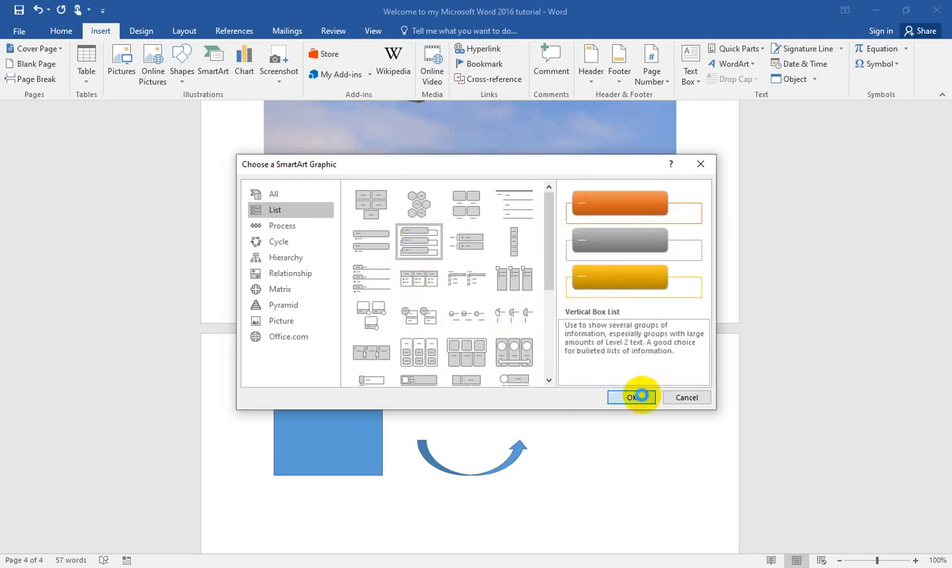
click(637, 396)
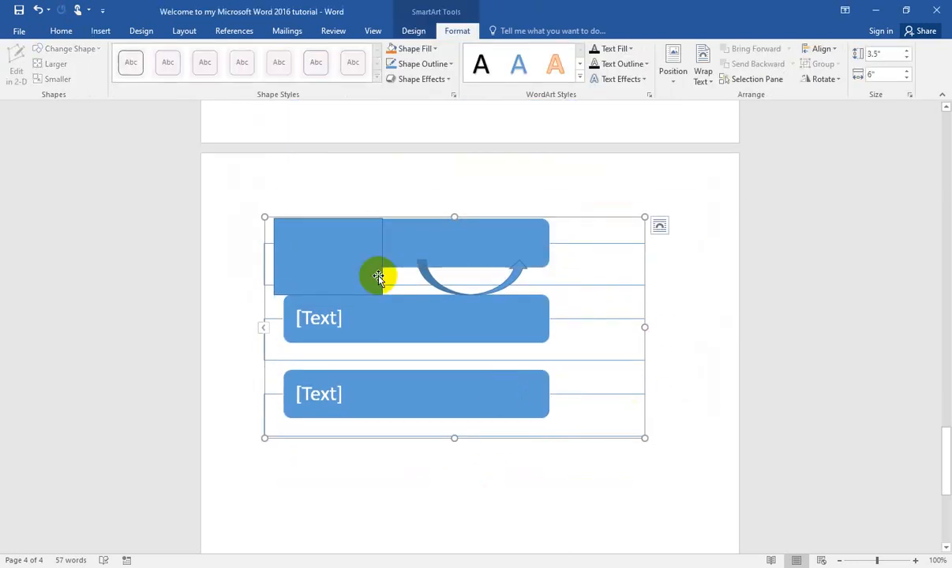
Step: Move the blue rectangle off the SmartArt graphic to the empty space below it, and delete the rectangle
mouse_move(356, 263)
mouse_down()
mouse_move(389, 164)
mouse_move(365, 524)
mouse_move(351, 504)
mouse_up()
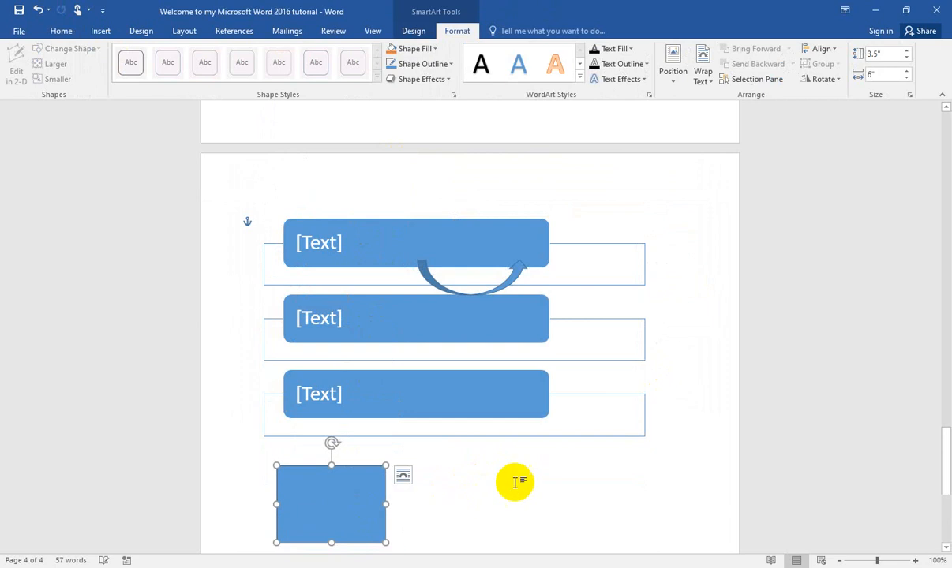
click(101, 32)
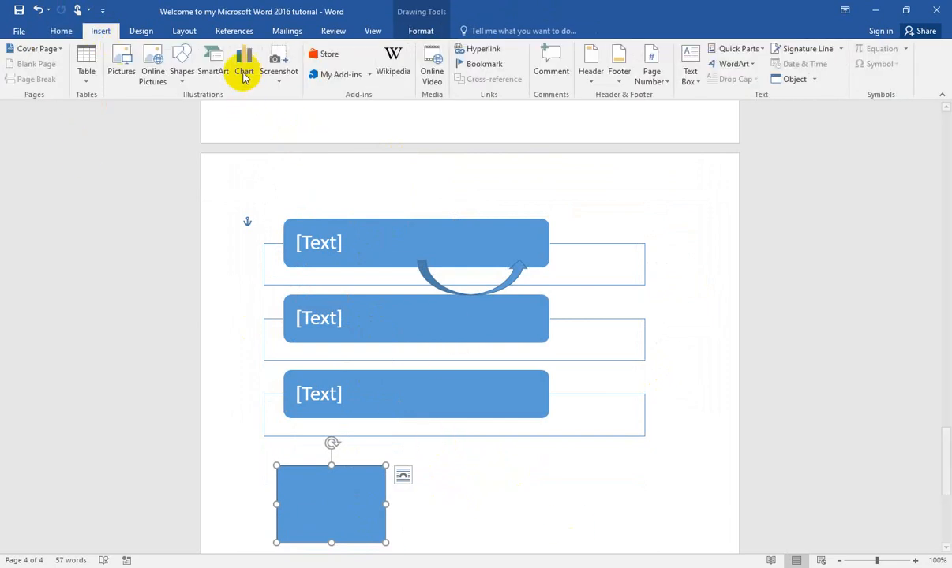
scroll(368, 308, down, 3)
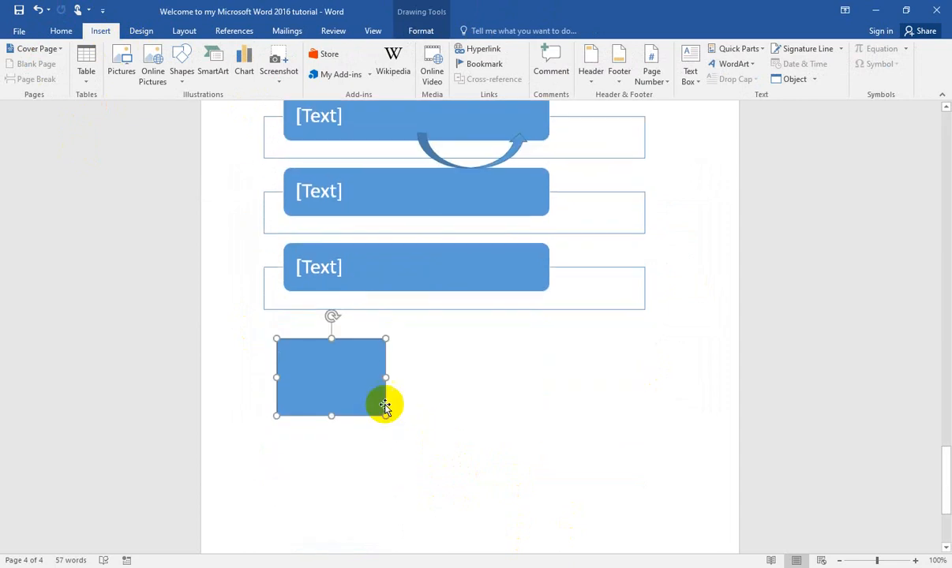
key(Delete)
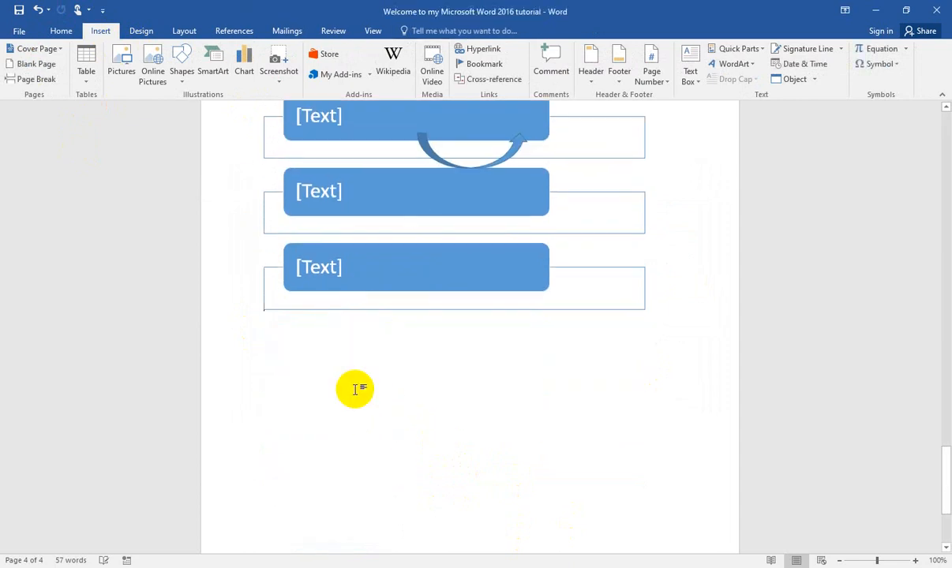
Step: Insert a Stacked Column chart on the page with the SmartArt graphic
click(302, 351)
click(296, 363)
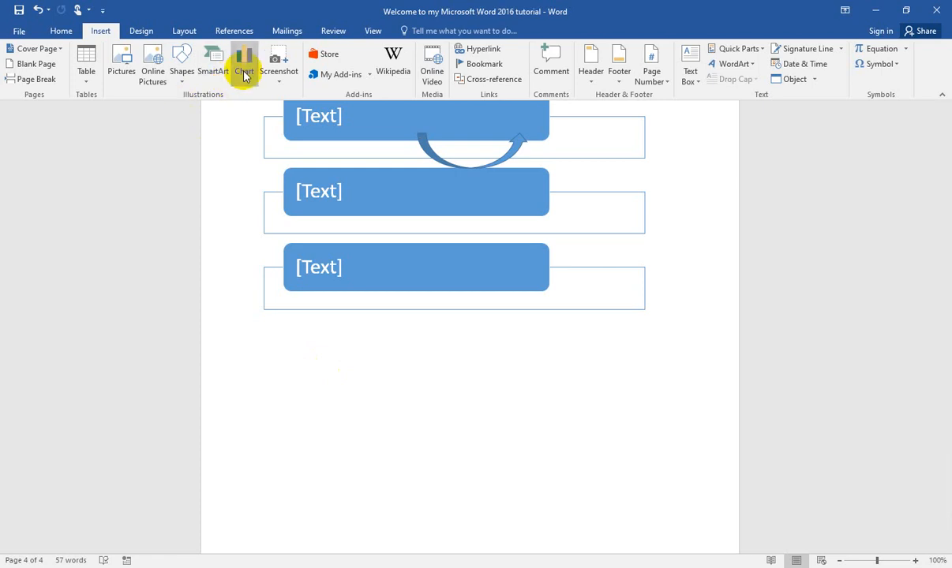
click(243, 71)
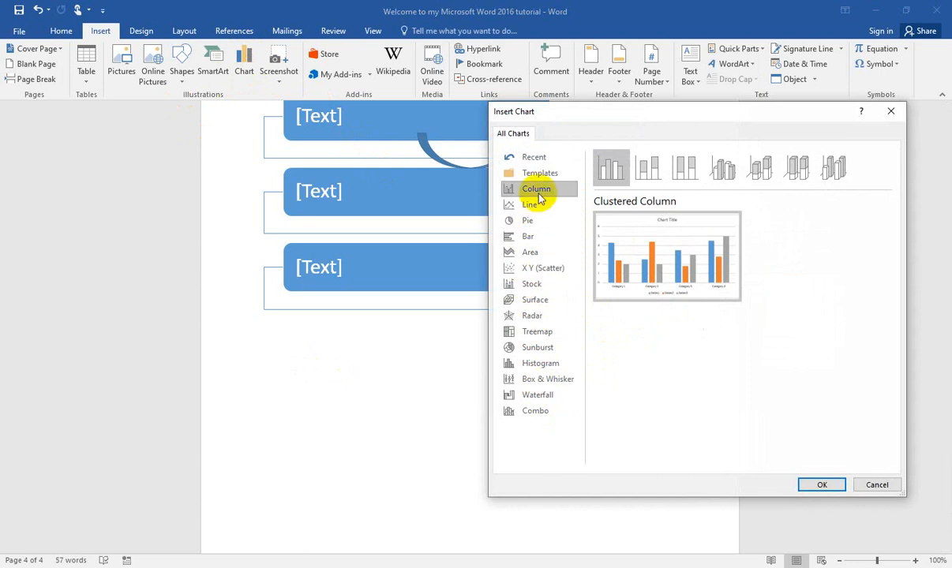
click(652, 168)
click(822, 484)
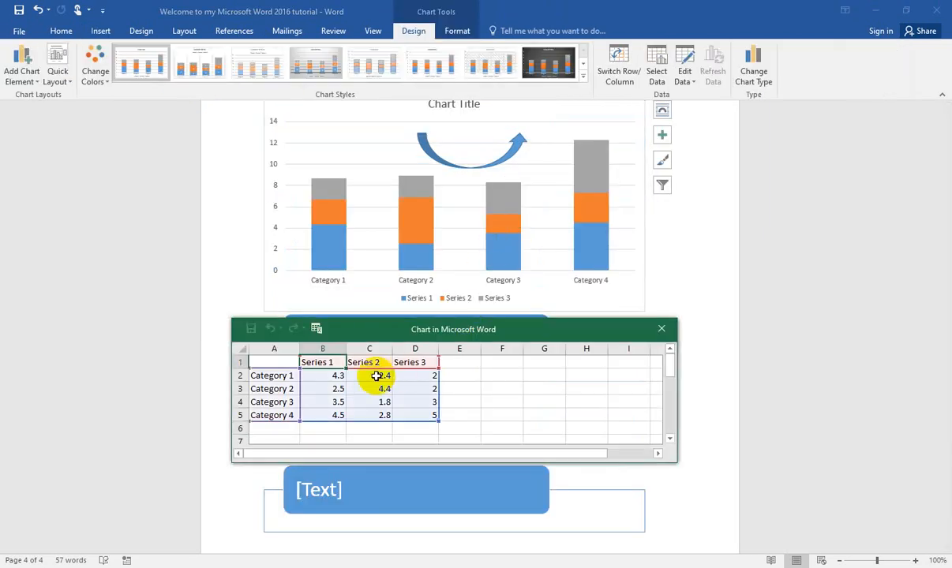
Step: Rename the first three categories in the chart's data sheet as Dog, Cat and Parrot
click(284, 376)
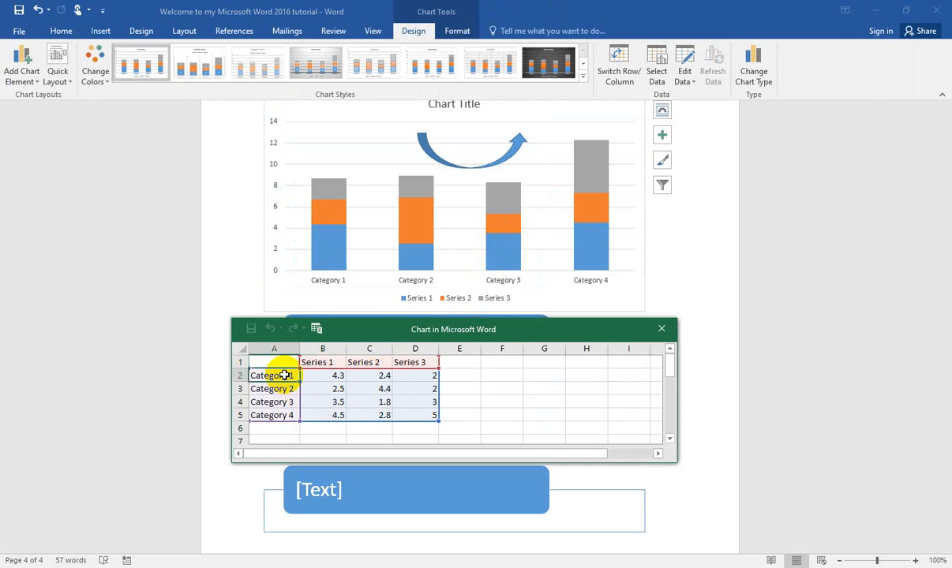
text(Dog)
key(Return)
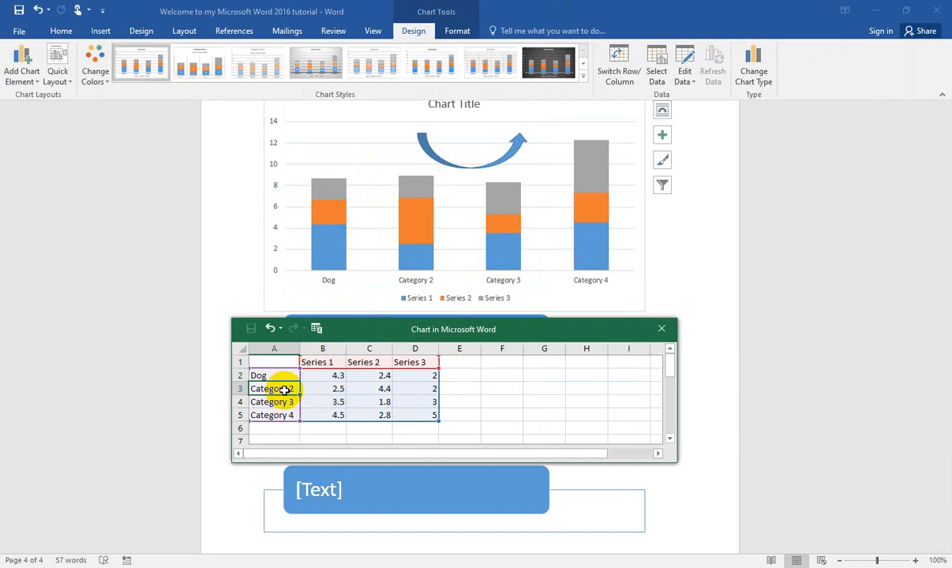
text(CAt)
key(Return)
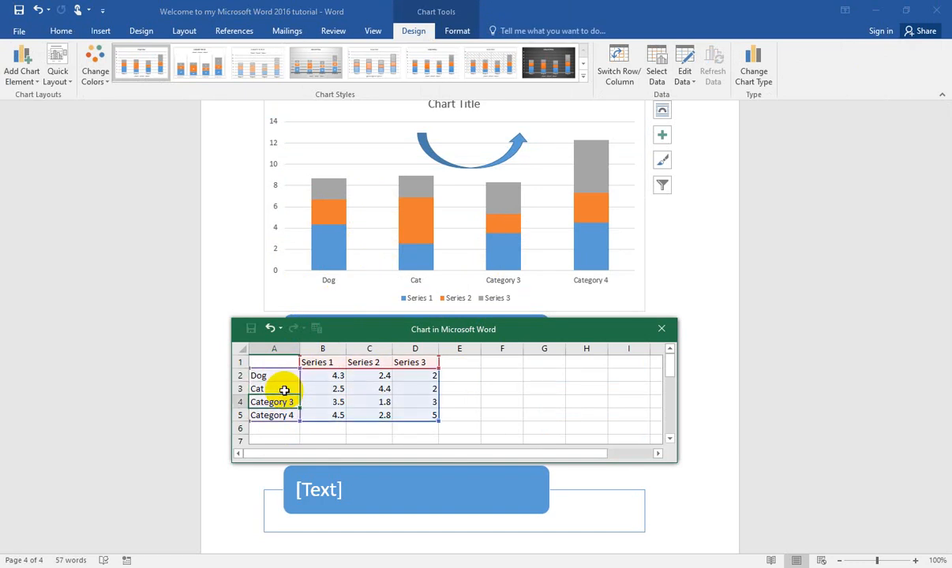
text(Pa)
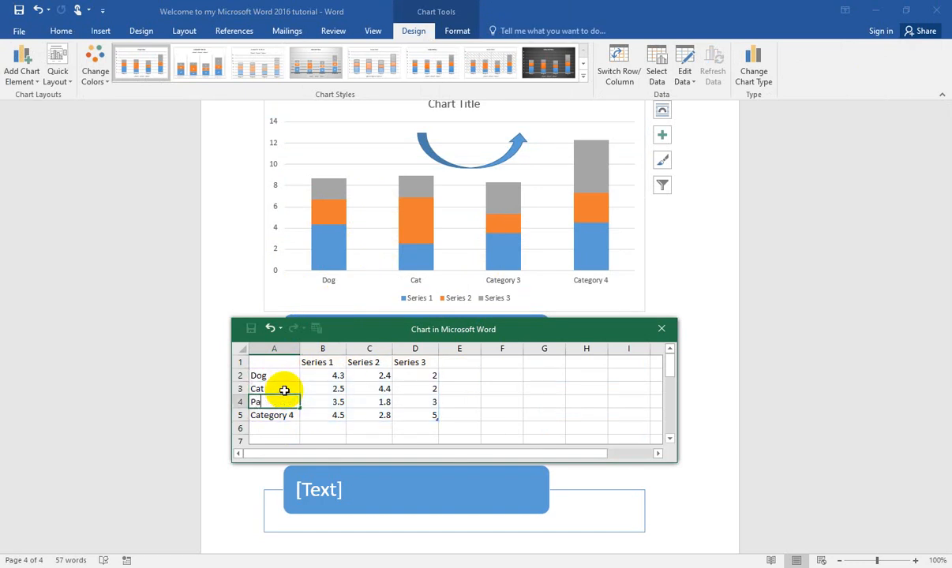
text(rrot)
key(Return)
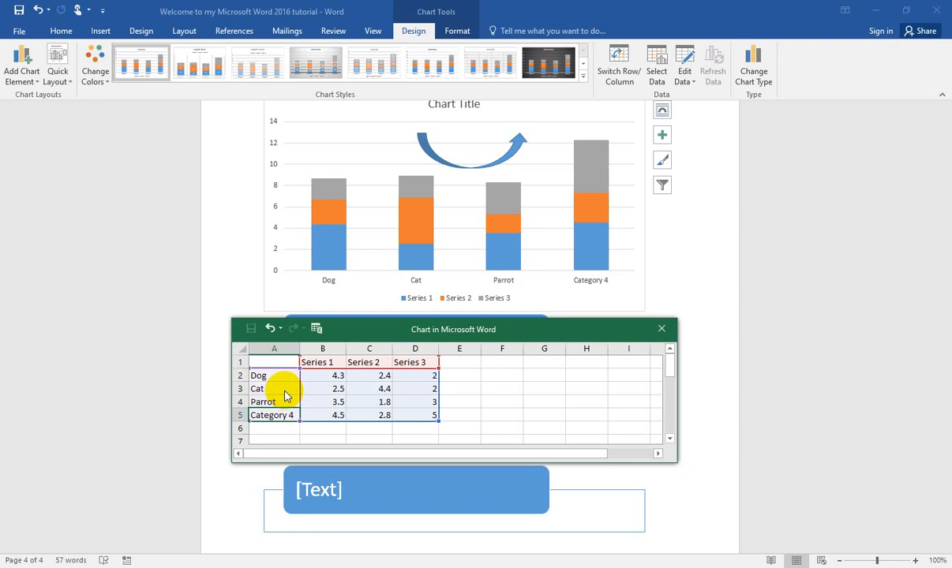
Step: Rename the fourth category in the chart's data sheet as Lion, set Dog's Series 1 value to 7, and close the data sheet
text(Lion)
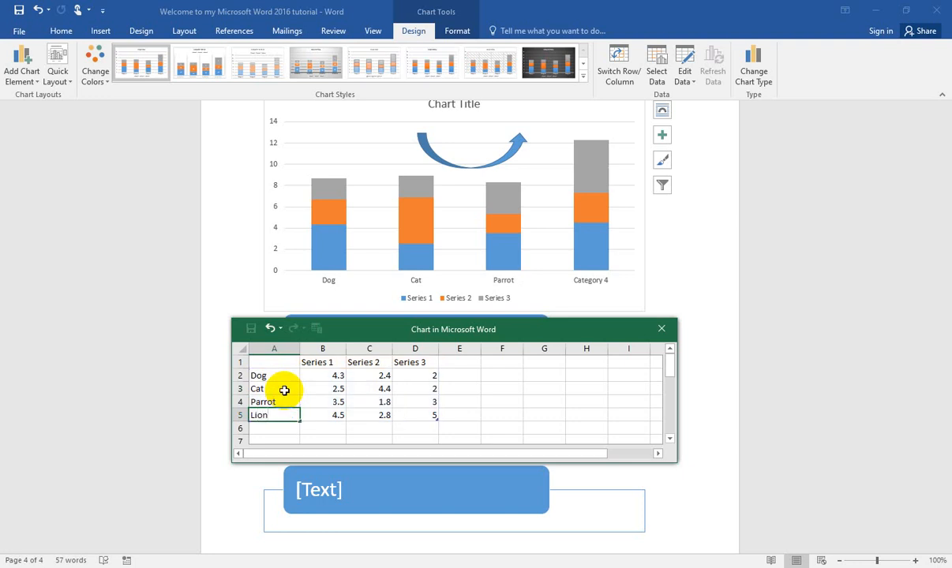
click(282, 391)
click(343, 374)
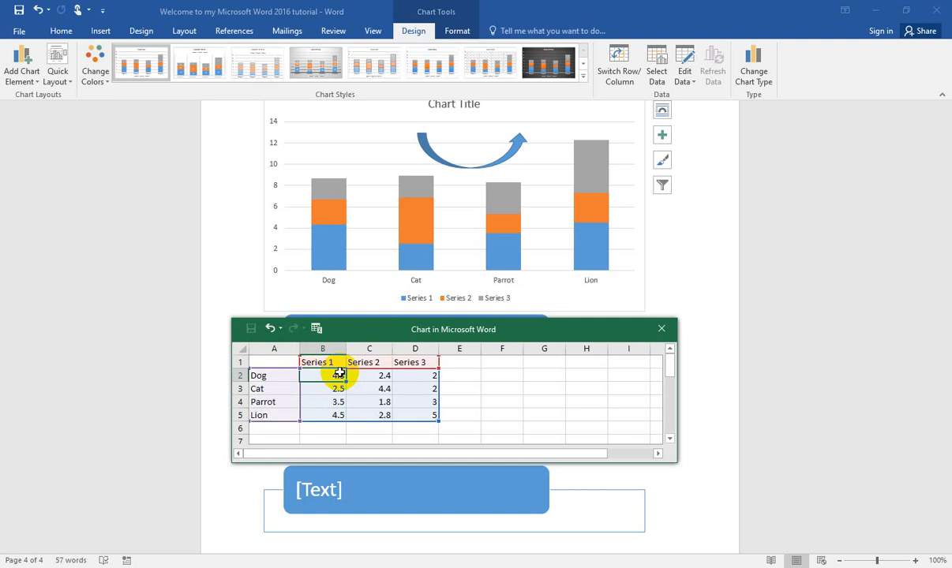
text(7)
click(365, 399)
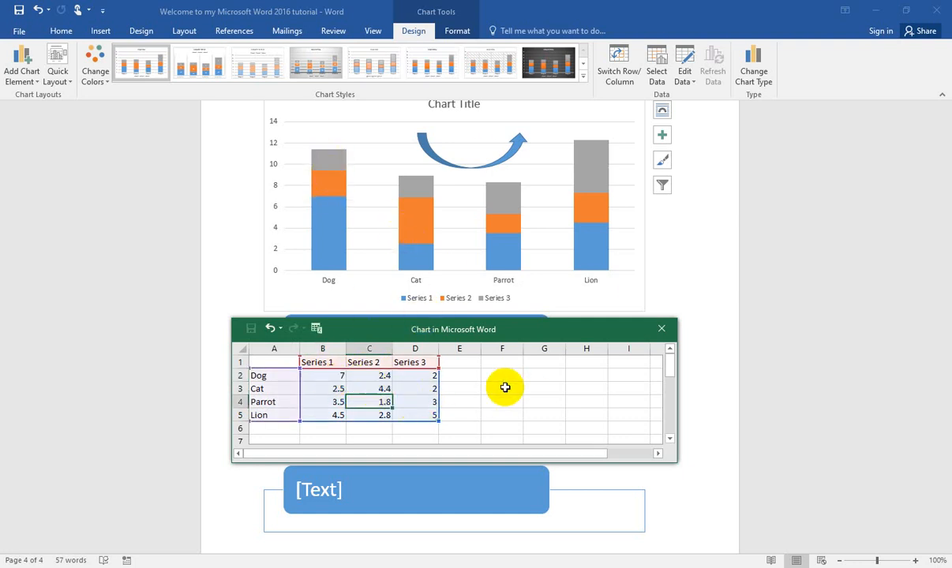
click(662, 329)
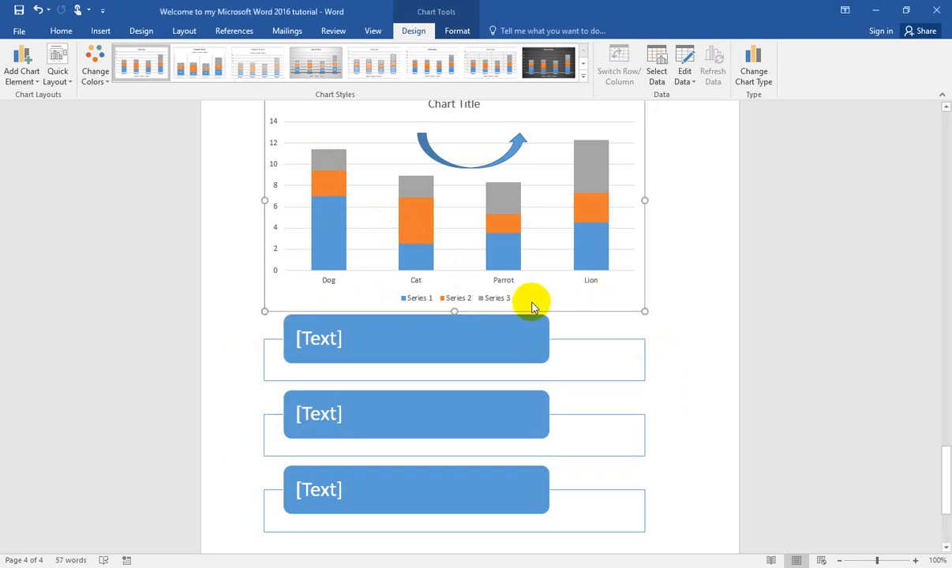
Step: Try to insert a screen clipping of the desktop on the page with the chart
scroll(474, 276, up, 3)
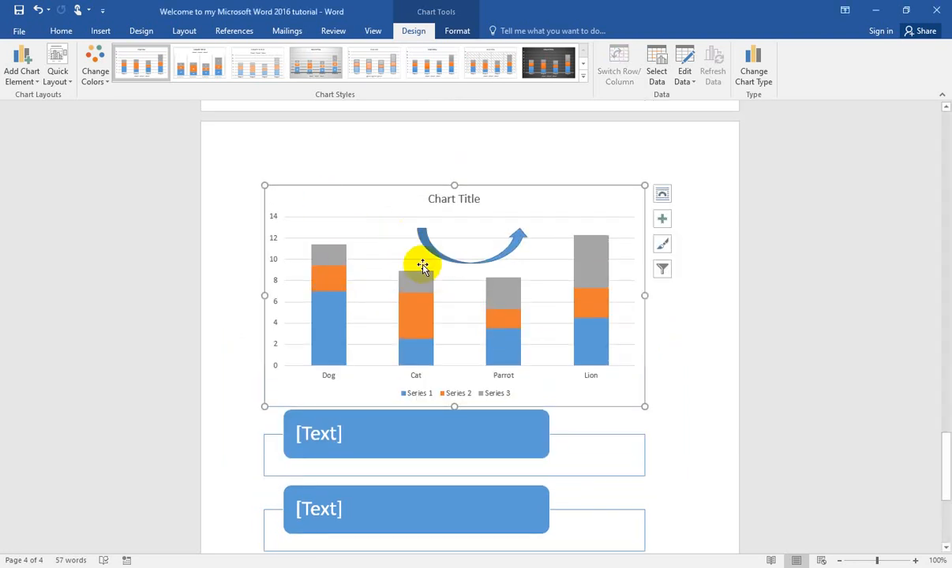
click(101, 31)
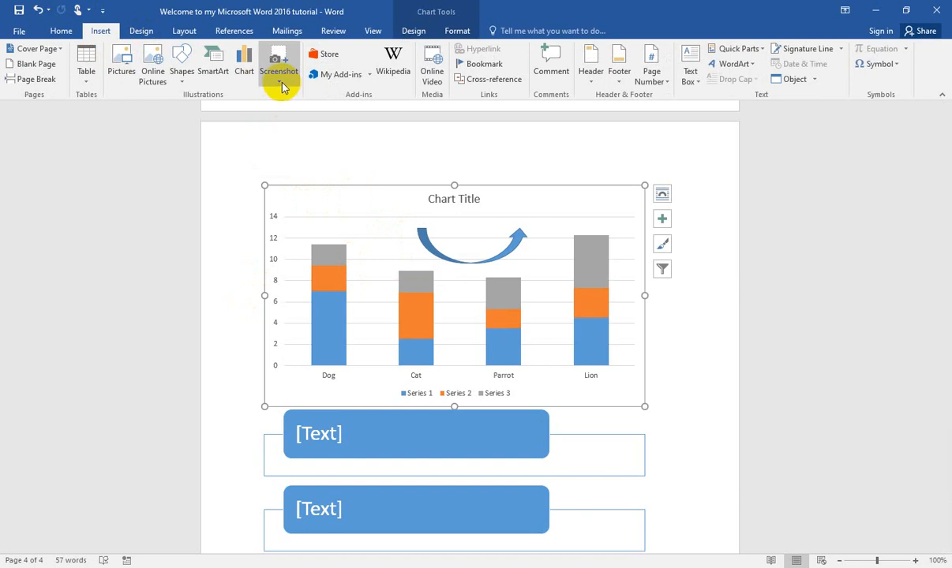
click(280, 84)
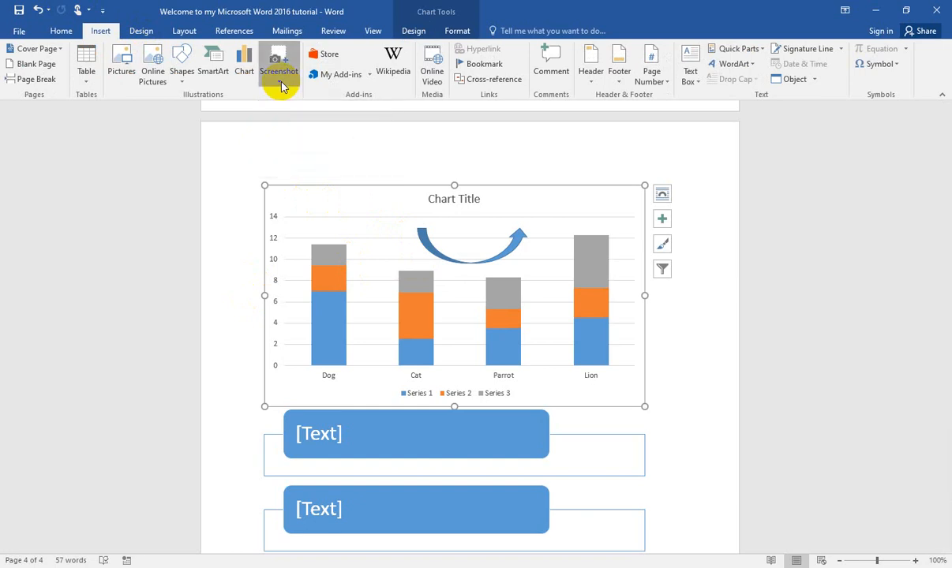
click(302, 100)
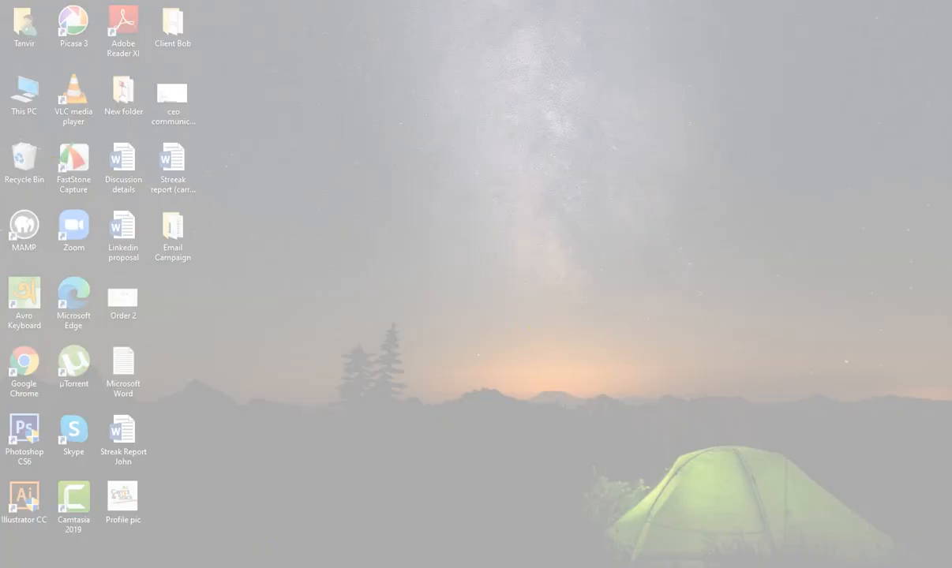
drag(16, 6, 931, 285)
Step: Try to paste the clipboard content in the empty space below the SmartArt graphic, and undo the paste
scroll(463, 365, down, 5)
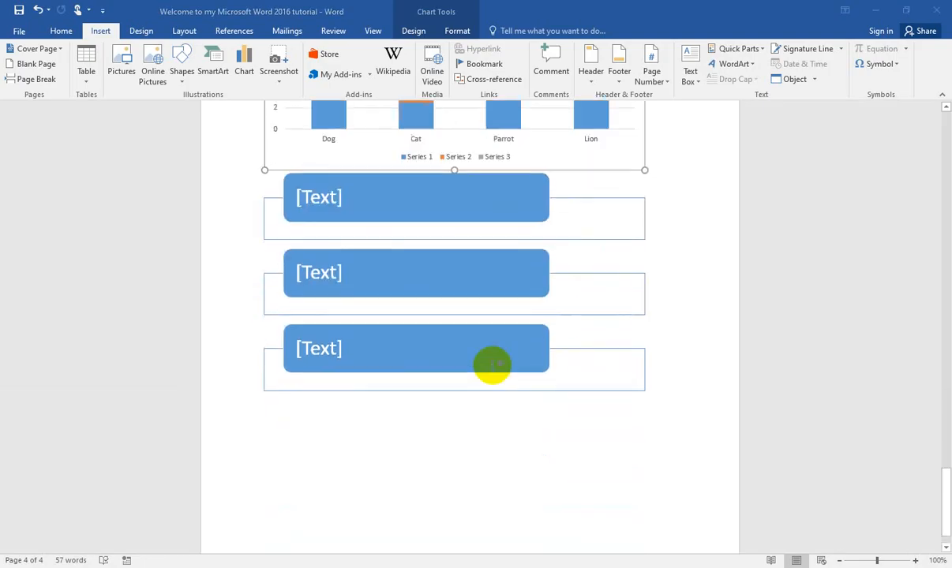
double_click(337, 405)
key(ctrl+z)
double_click(274, 402)
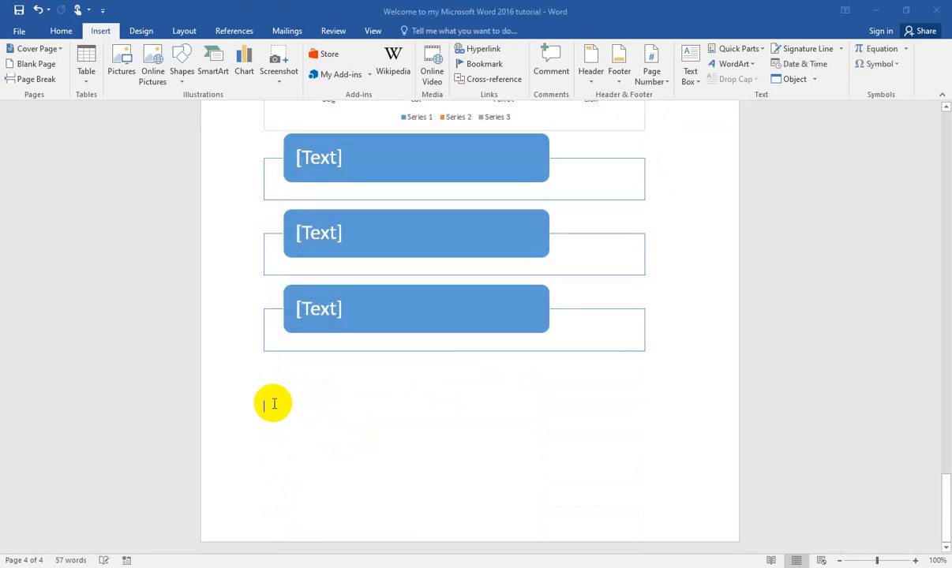
text(https://www.nakedyoga-la.com)
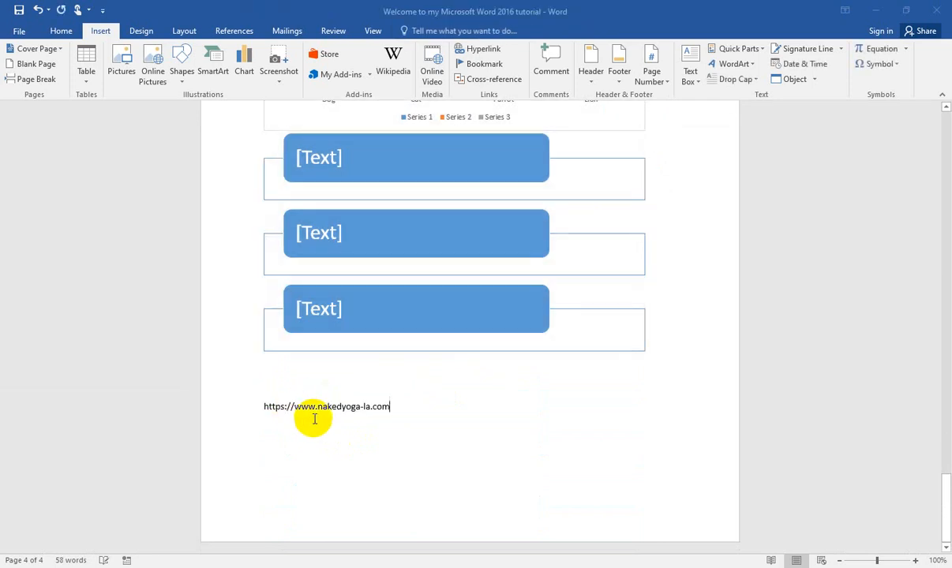
key(ctrl+z)
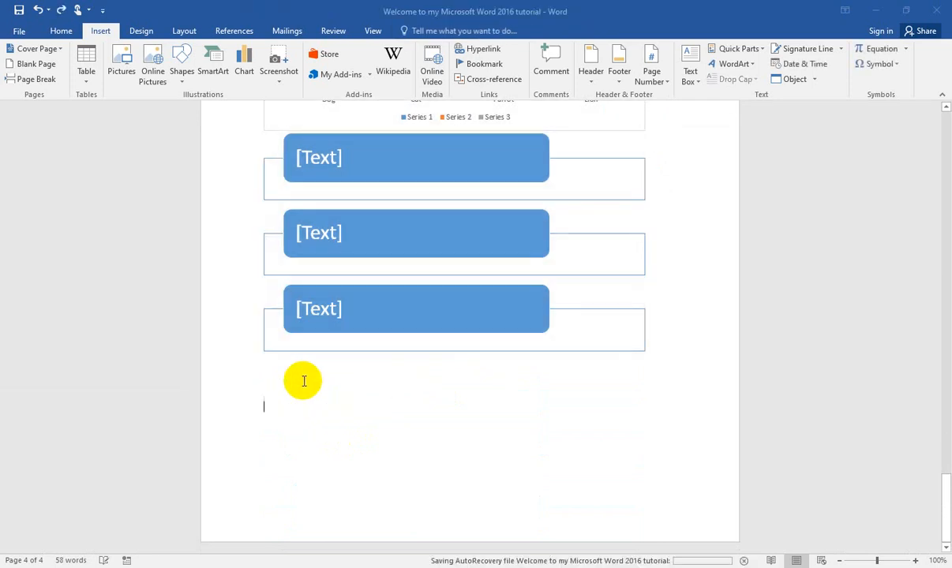
right_click(303, 382)
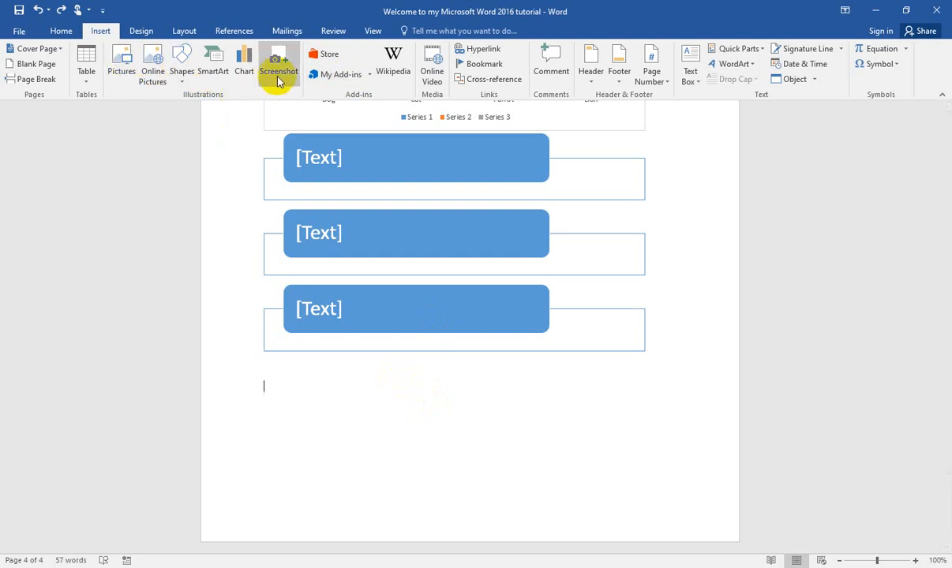
Step: Insert a screen clipping of part of the desktop below the SmartArt graphic, and delete the clipping from the document
click(281, 62)
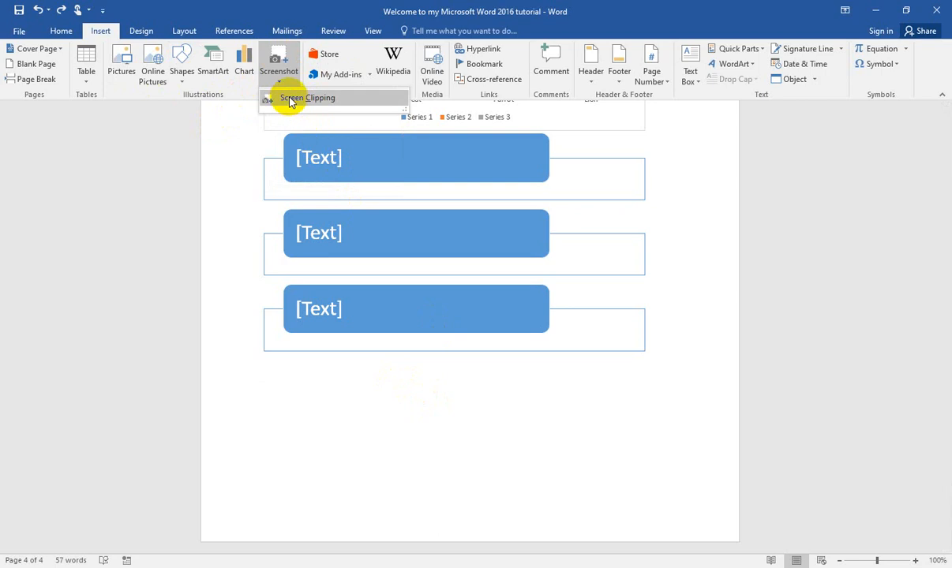
click(290, 101)
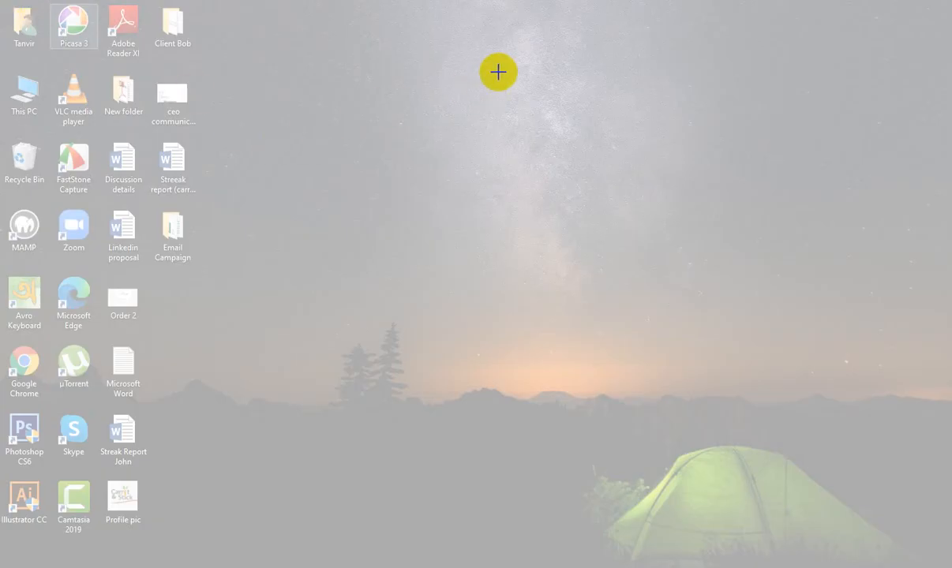
drag(498, 72, 35, 501)
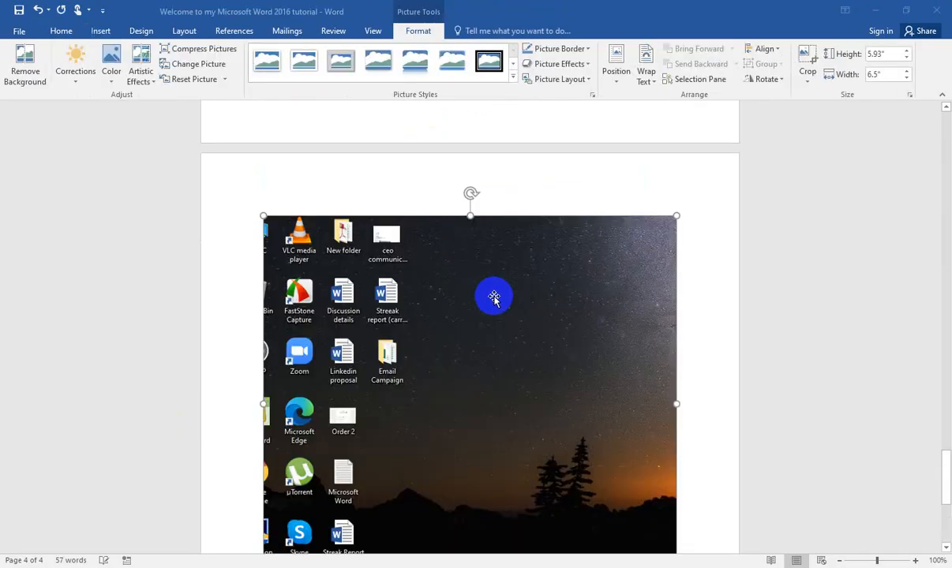
scroll(453, 236, down, 4)
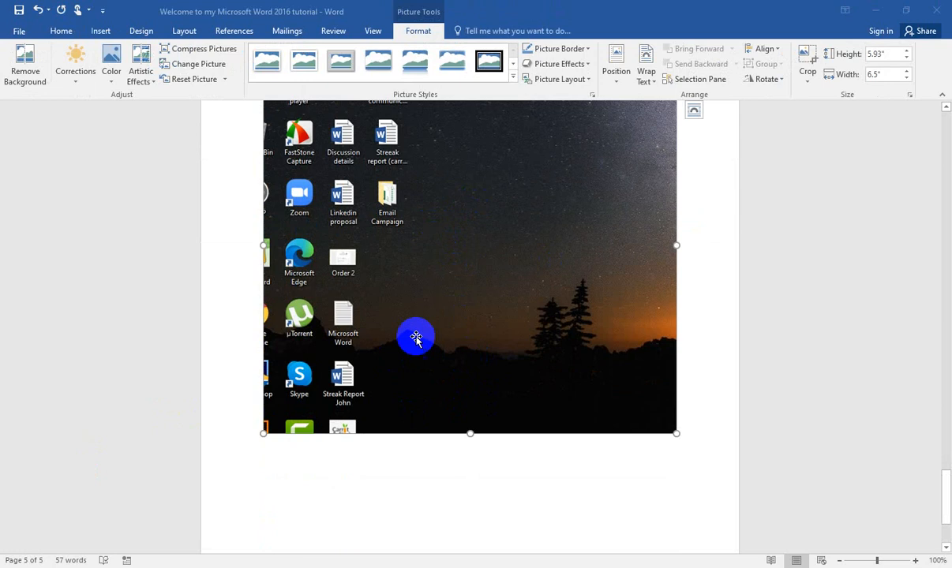
click(95, 36)
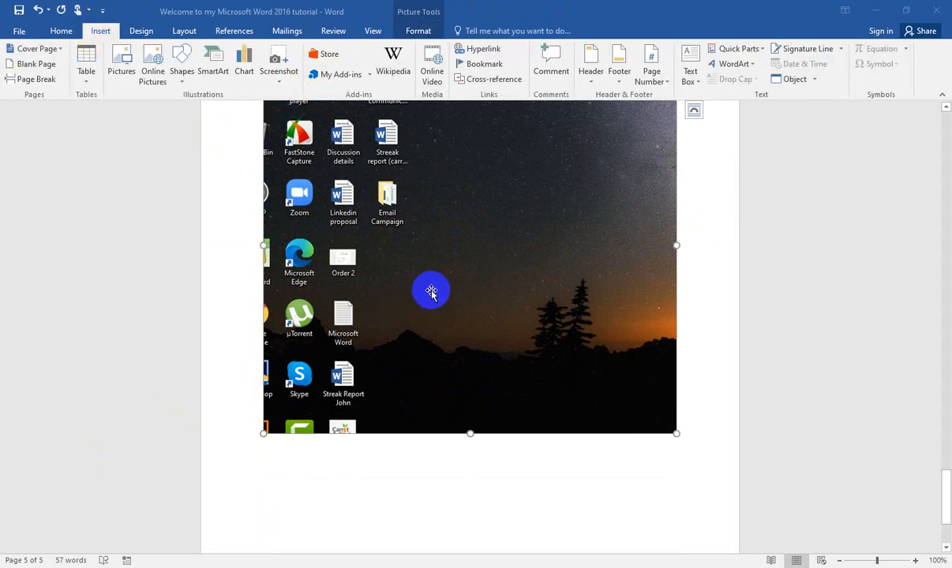
key(Delete)
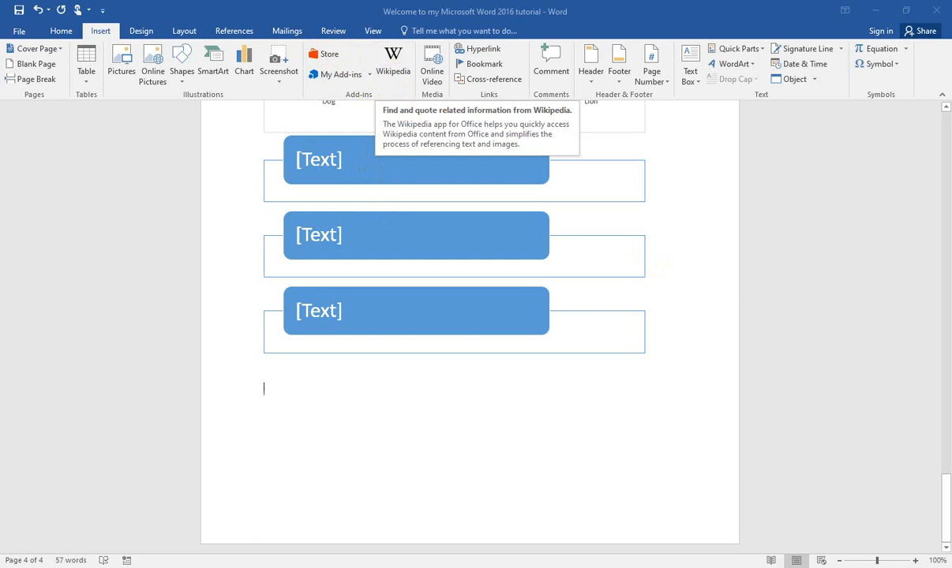
Step: Insert a hyperlink to the Birthday Card file from the Documents folder below the SmartArt graphic
click(483, 50)
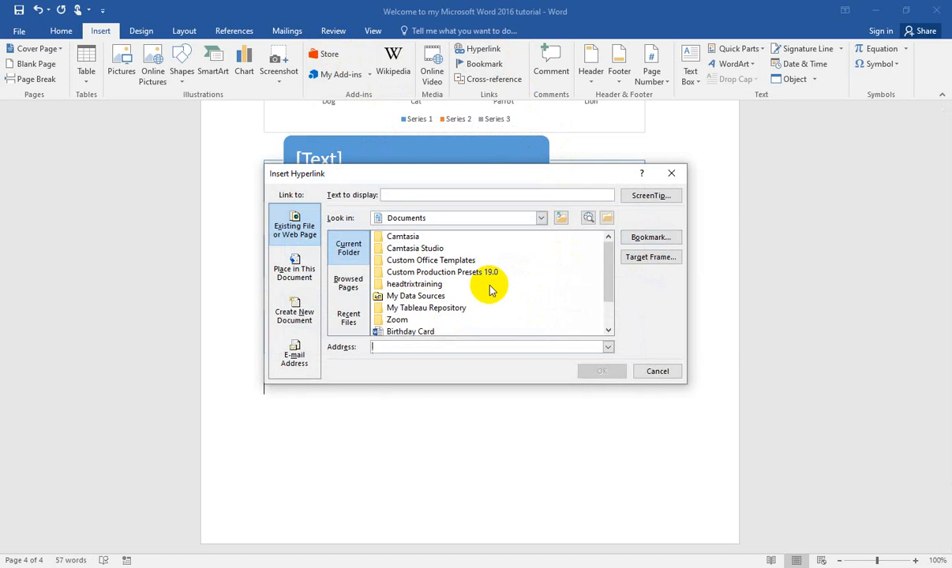
scroll(434, 296, down, 1)
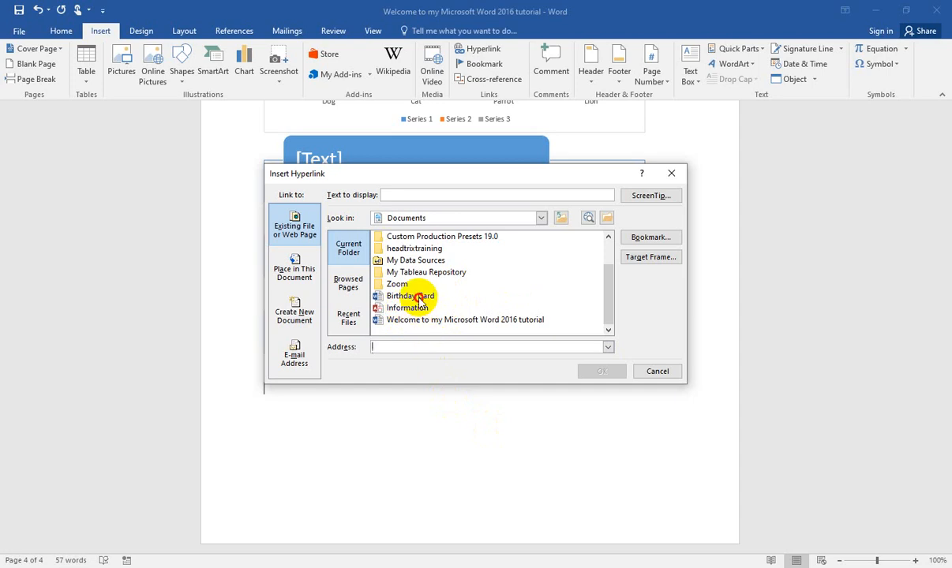
click(410, 296)
click(601, 371)
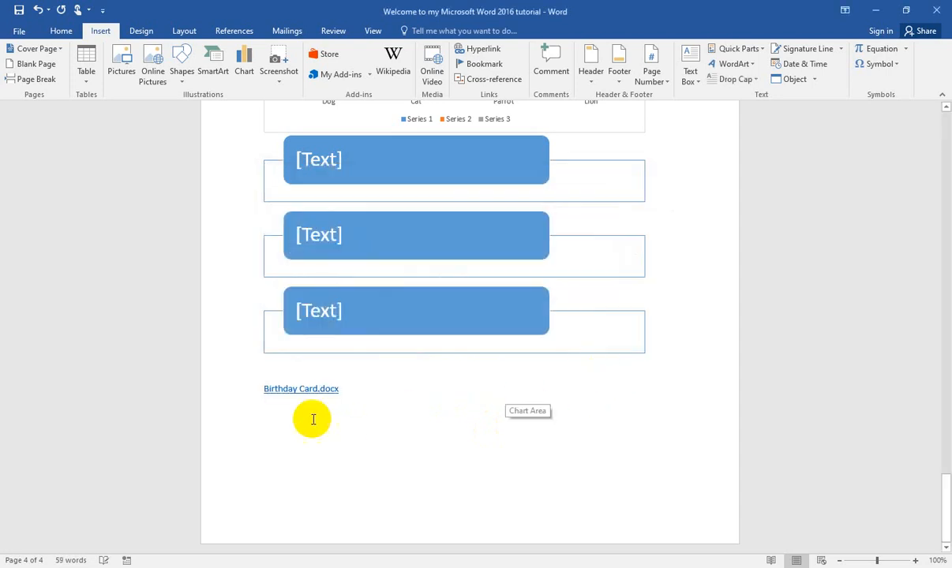
double_click(309, 387)
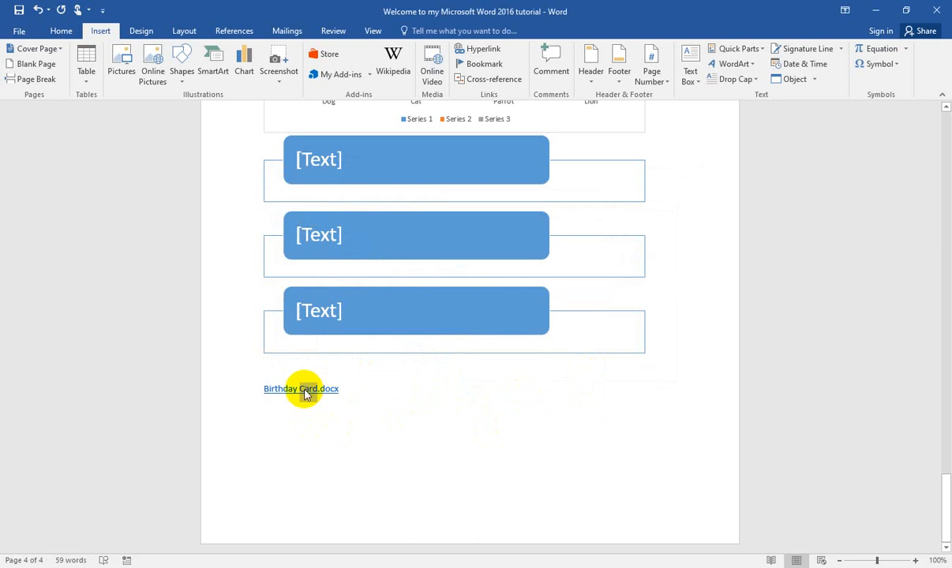
double_click(305, 392)
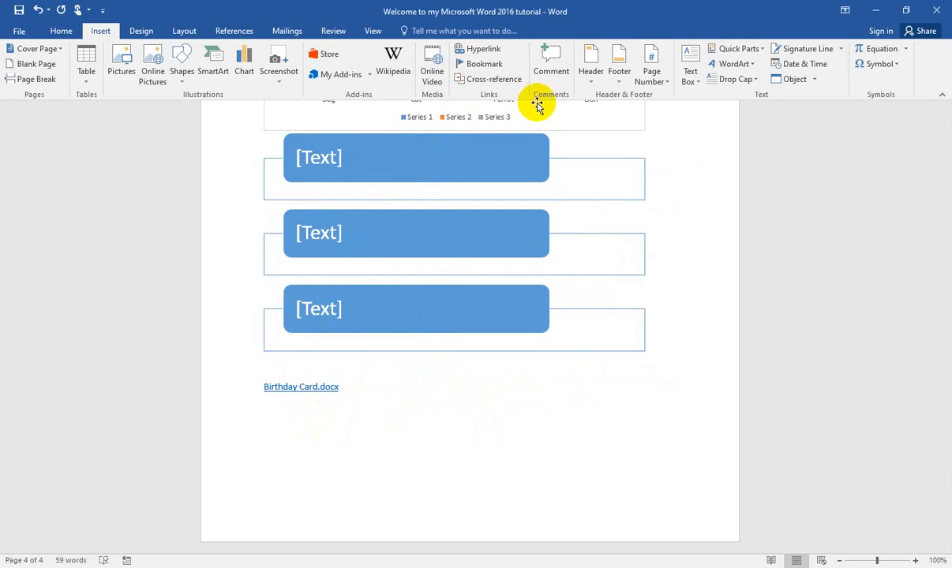
Step: Add the comment "Go and bring" to the Birthday Card.docx hyperlink
click(563, 71)
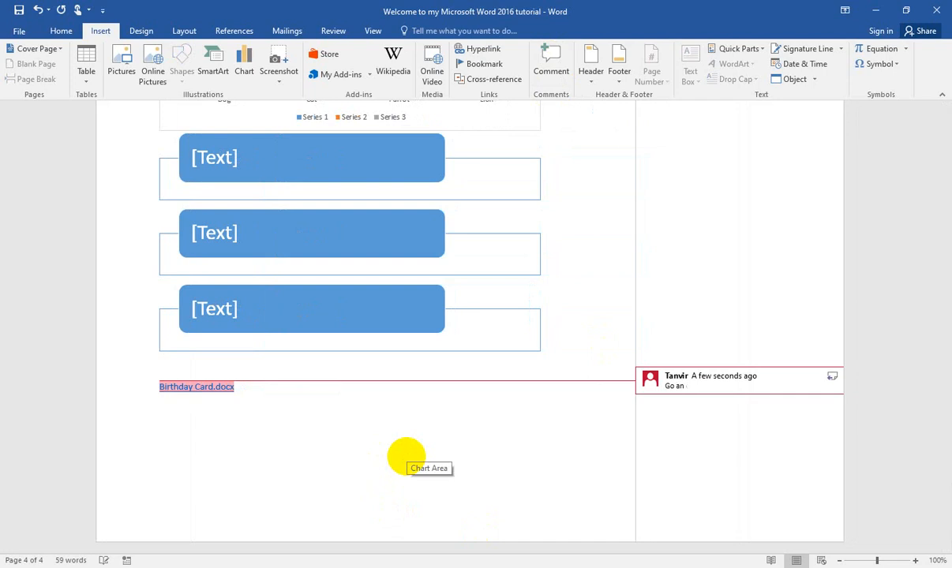
text(Go and bring)
key(Return)
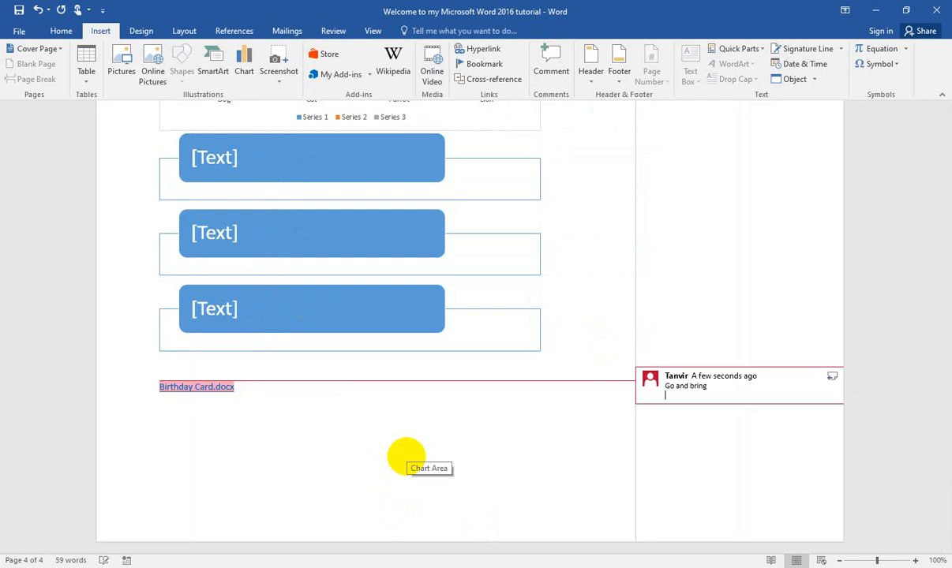
click(470, 426)
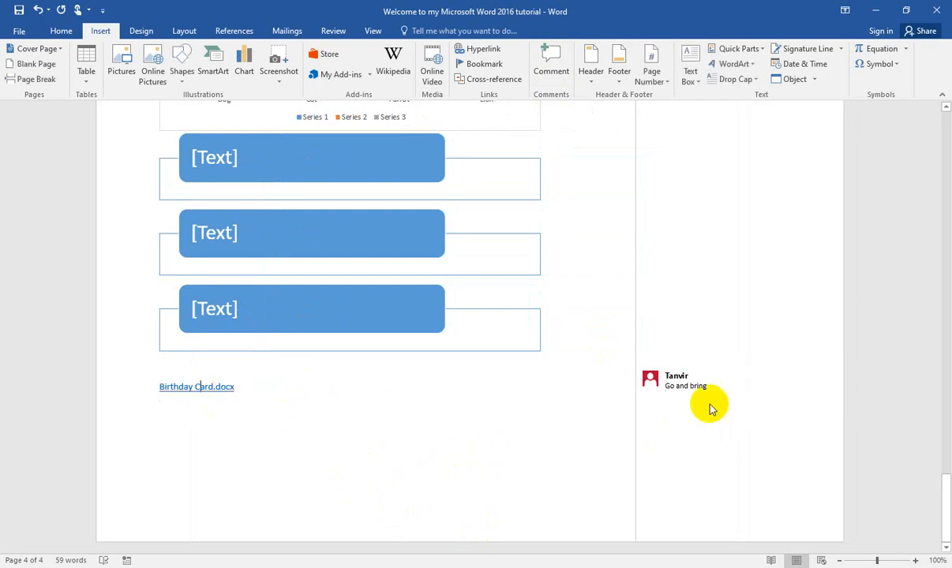
click(679, 378)
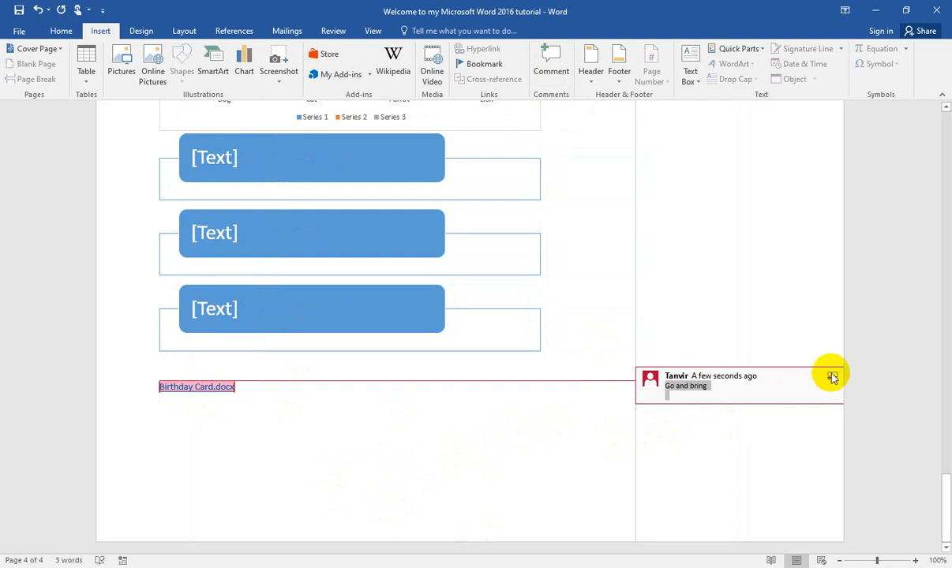
click(314, 416)
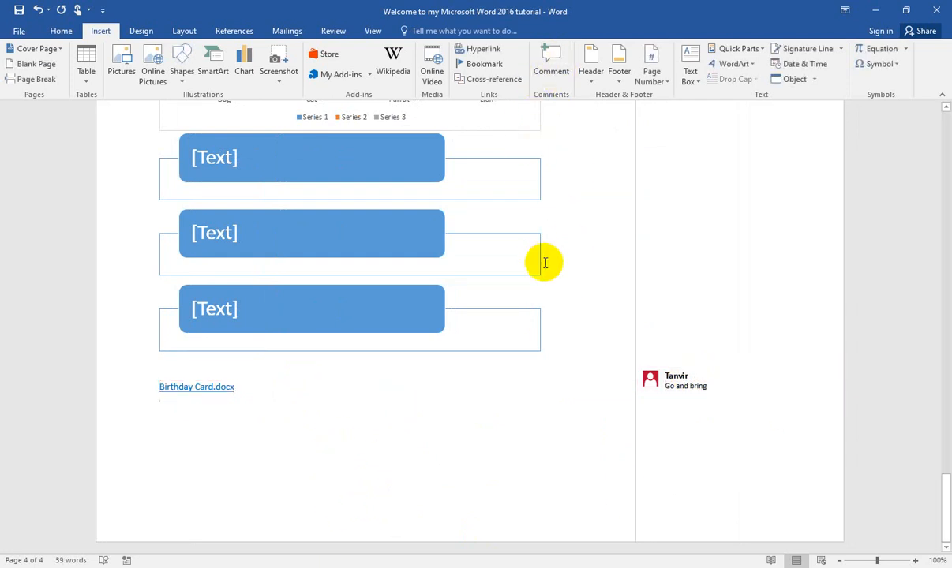
Step: Add the comment "Airplane Image" to the airplane picture on page 3
scroll(544, 263, up, 10)
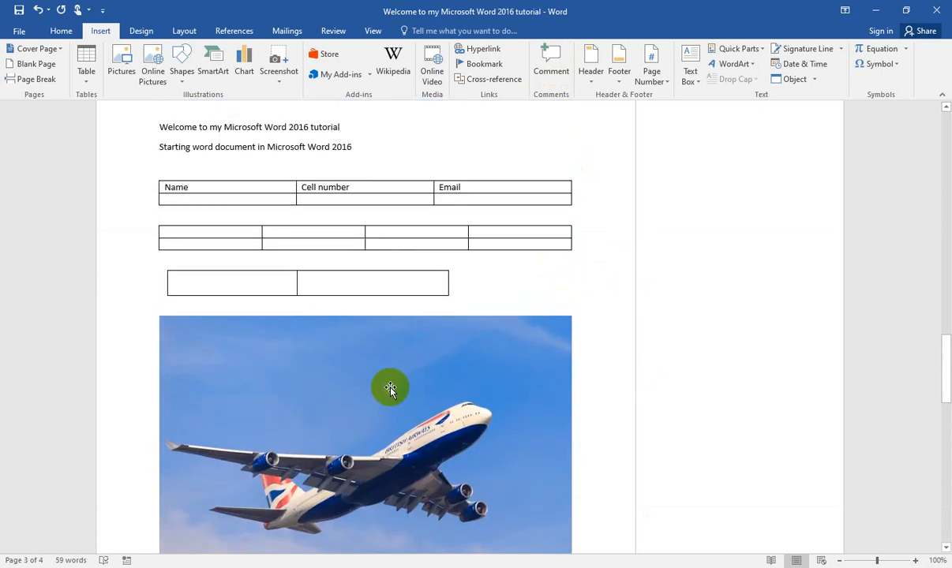
click(445, 346)
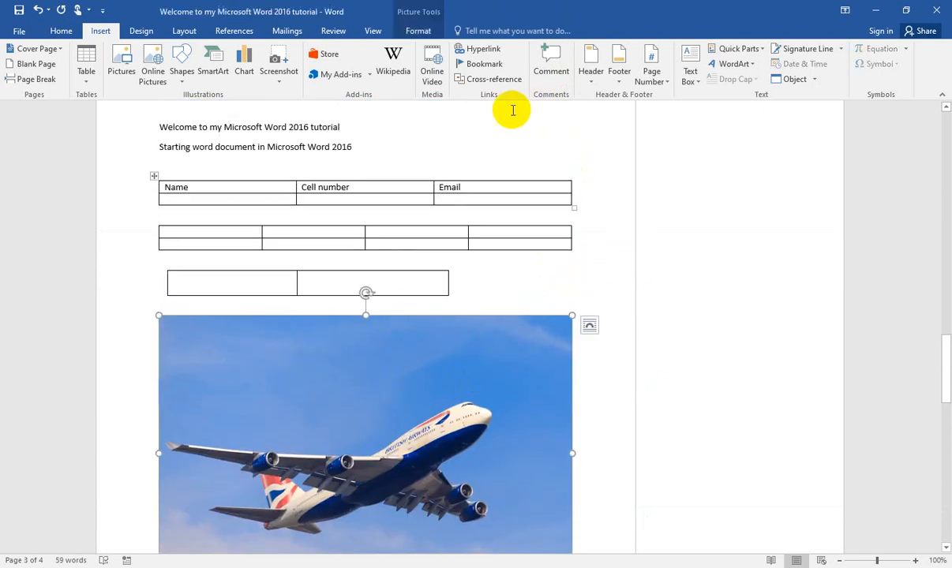
click(561, 68)
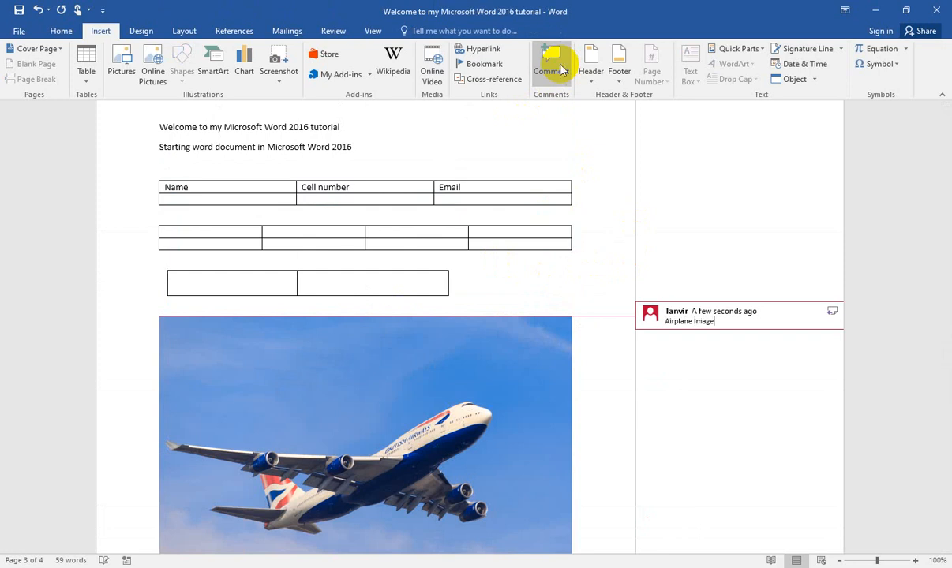
click(554, 405)
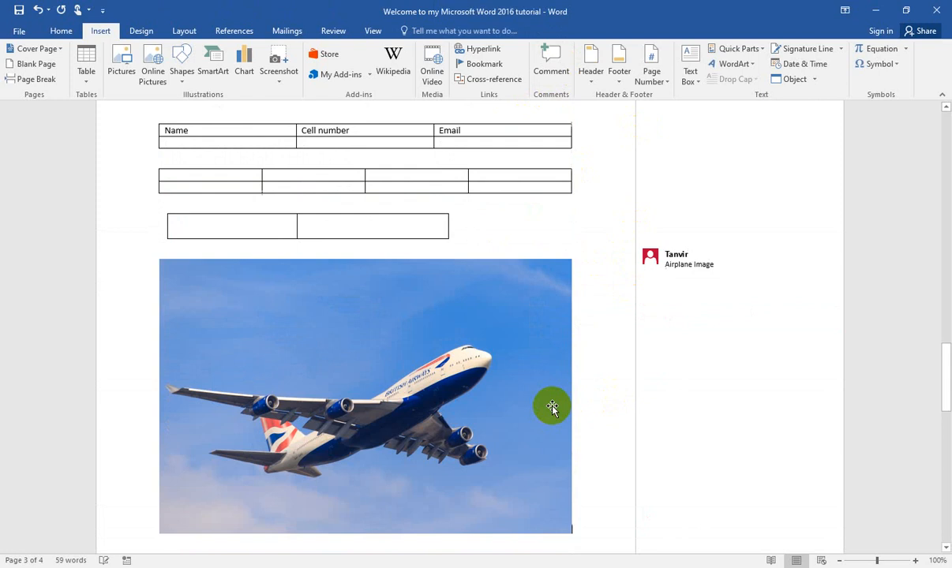
click(515, 376)
click(673, 251)
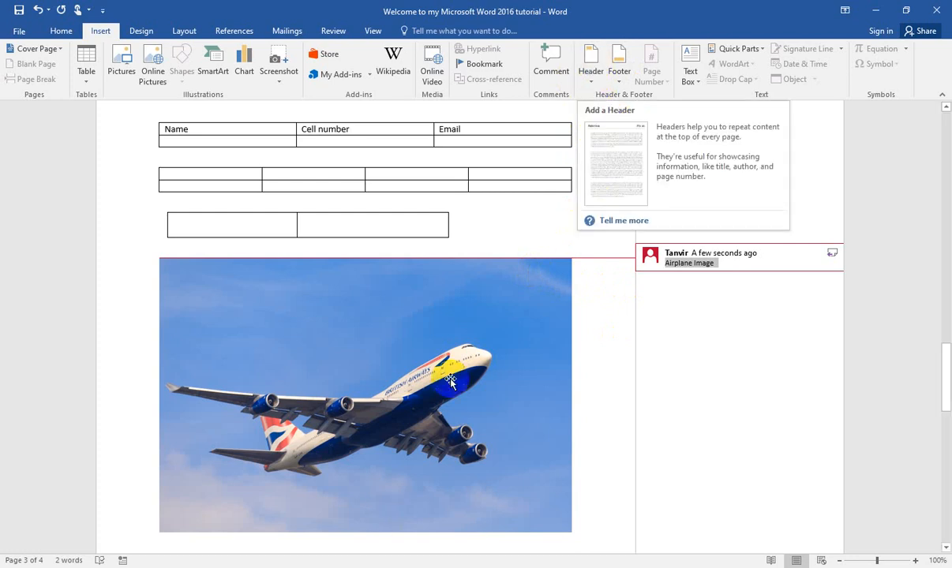
Step: Insert the built-in Banded header into the document
click(591, 85)
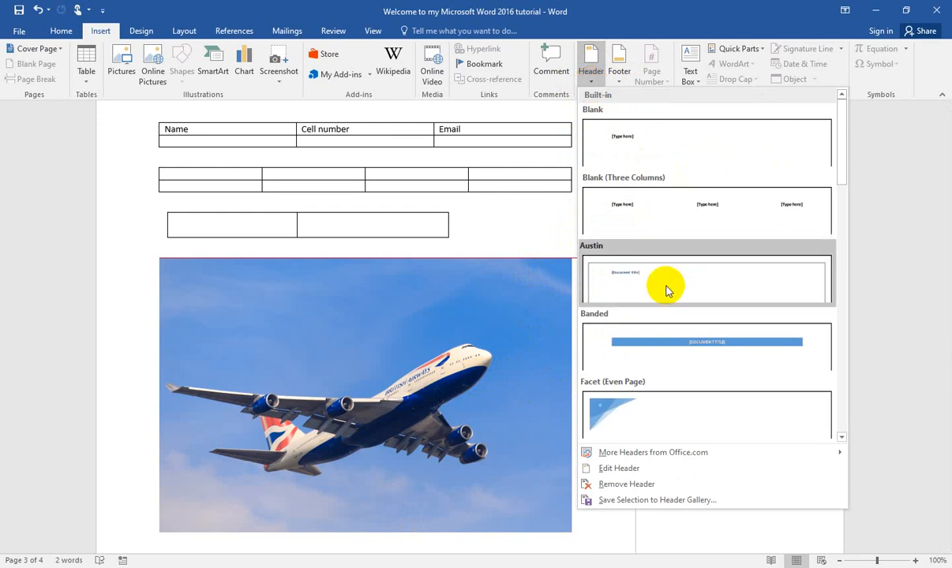
click(593, 79)
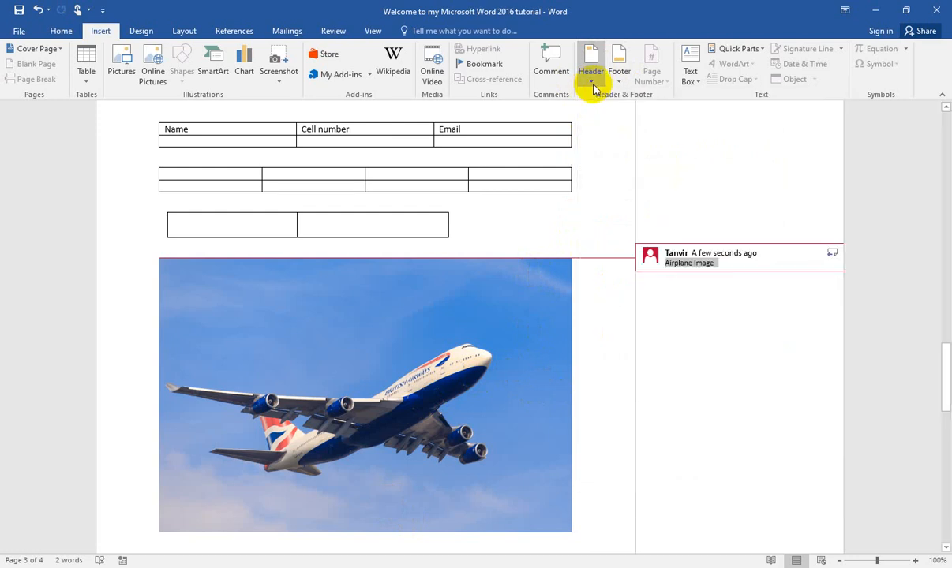
click(591, 79)
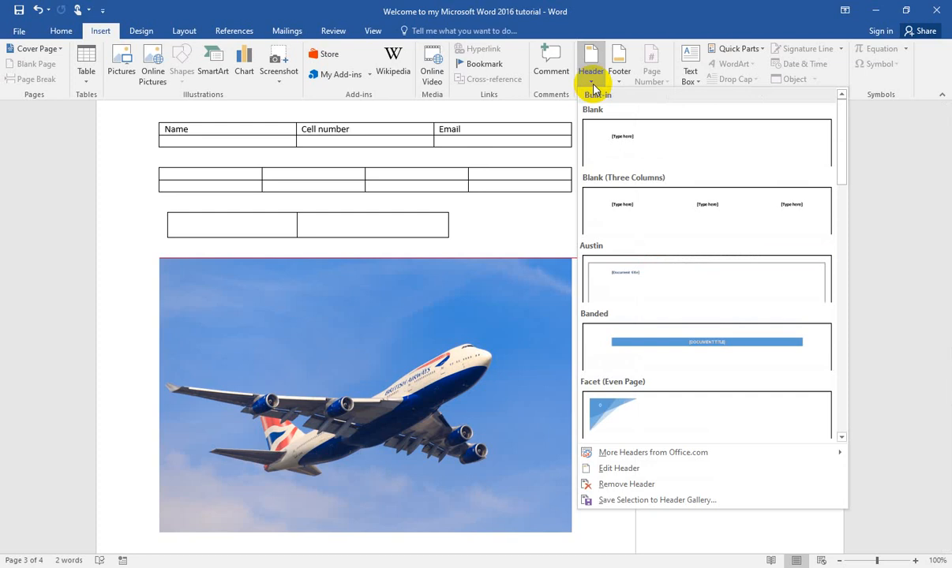
scroll(641, 387, down, 5)
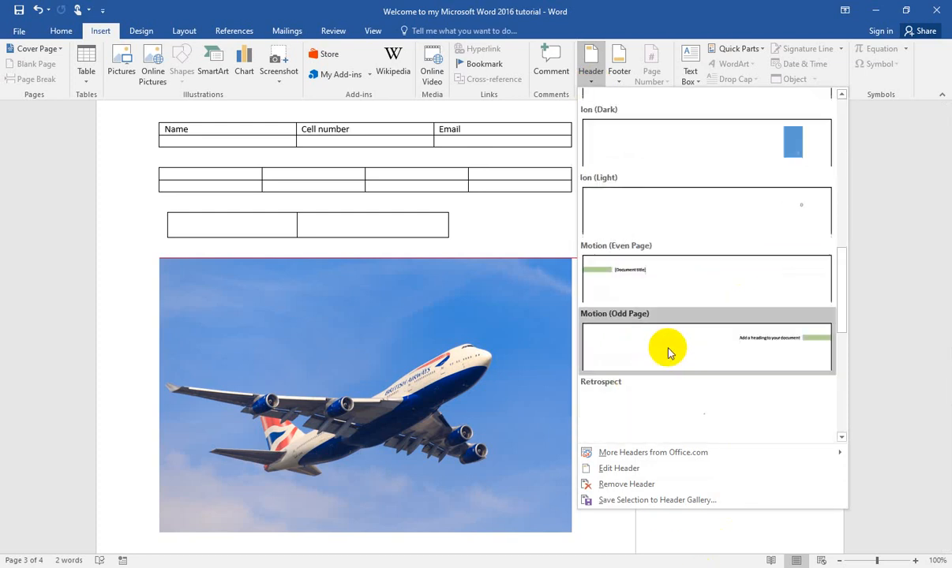
scroll(685, 334, down, 2)
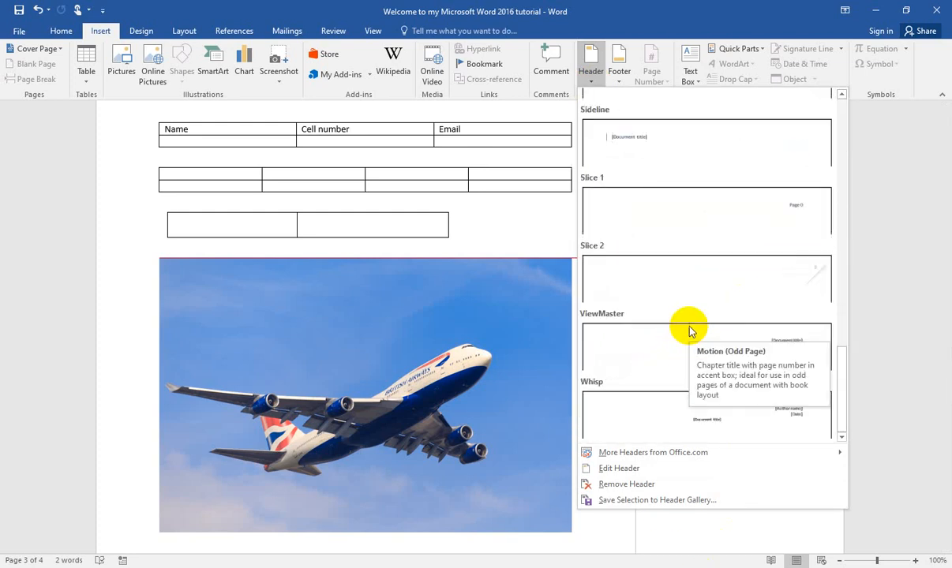
scroll(693, 320, up, 8)
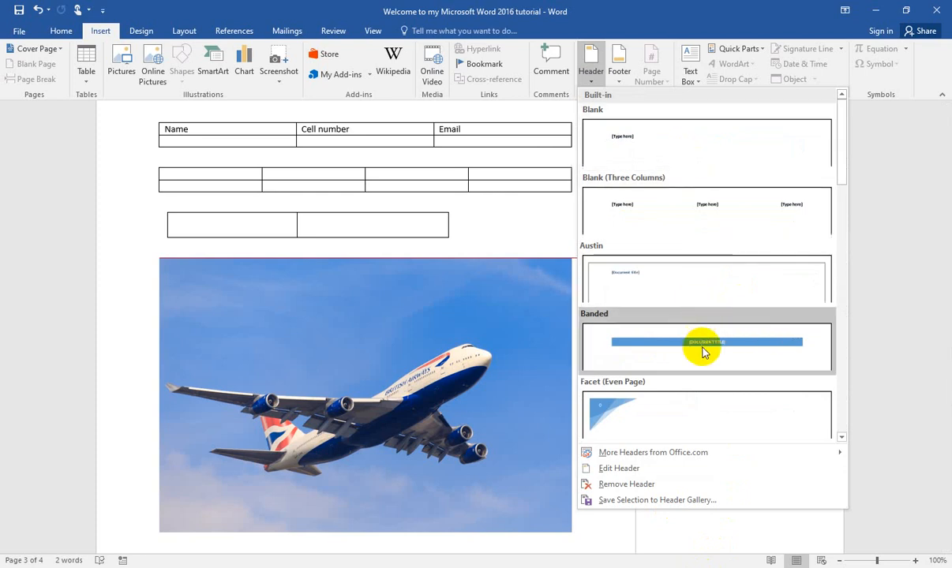
click(704, 352)
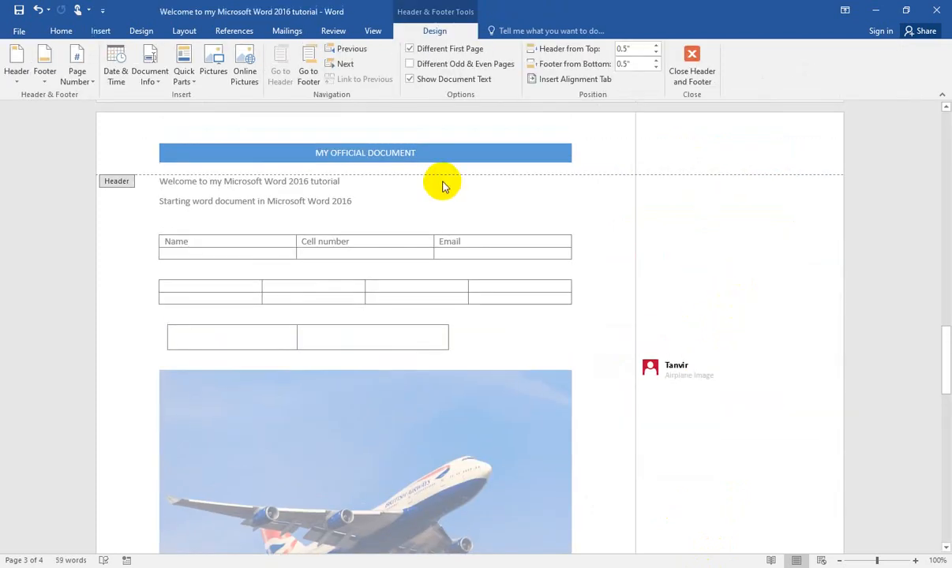
Step: Replace the header's title text with "MY TUTORIAL ON MICROSOFT WORD" and leave header editing
double_click(399, 151)
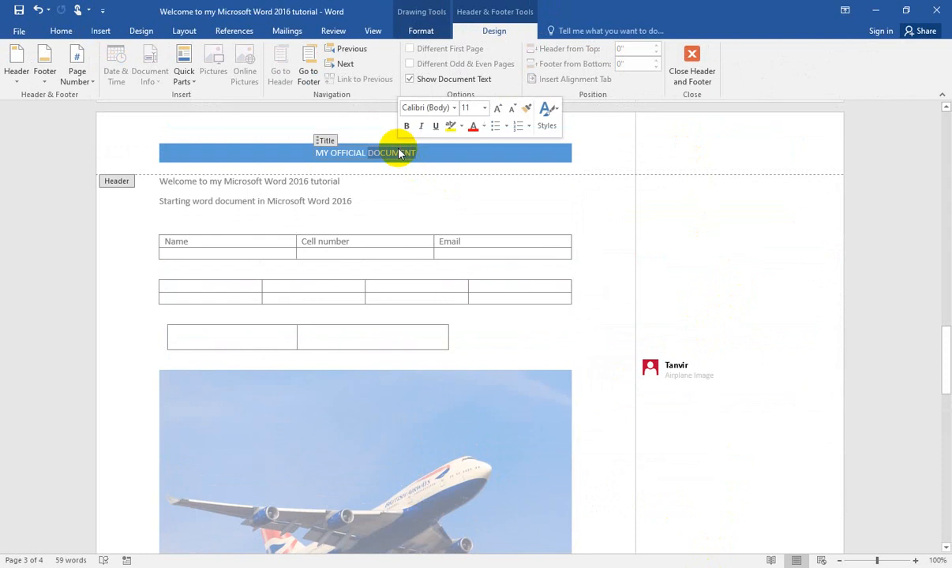
drag(416, 153, 318, 156)
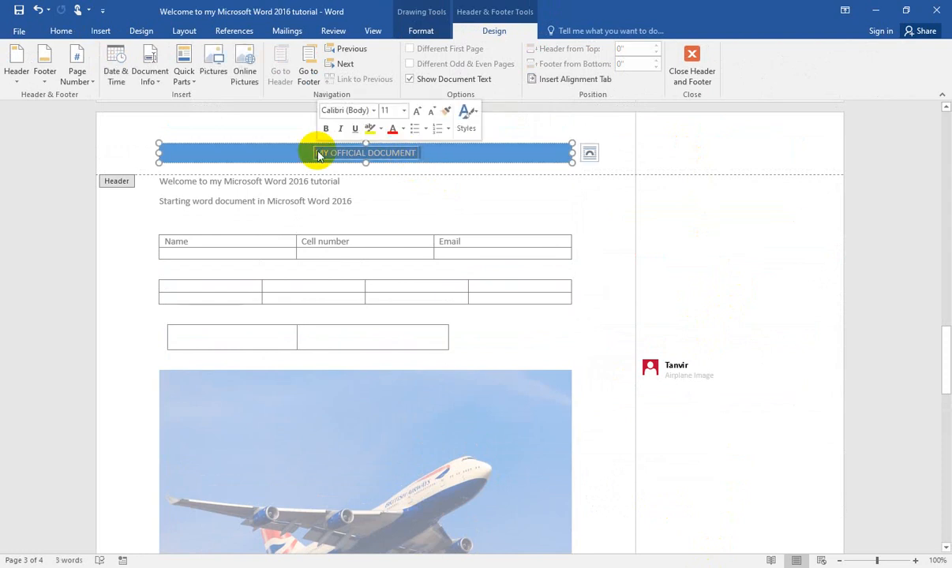
text(MY TUTORIAL ON MICROSOFT WORD)
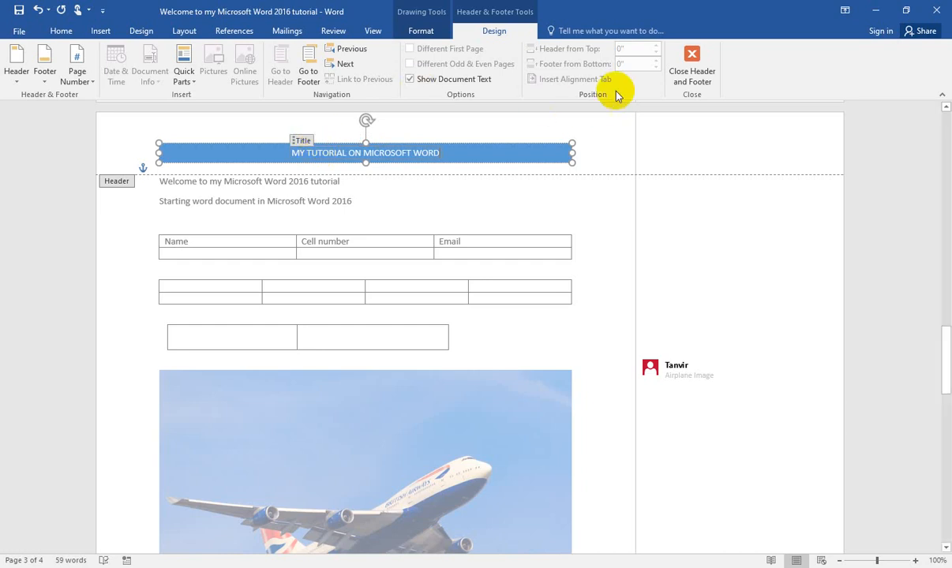
click(679, 72)
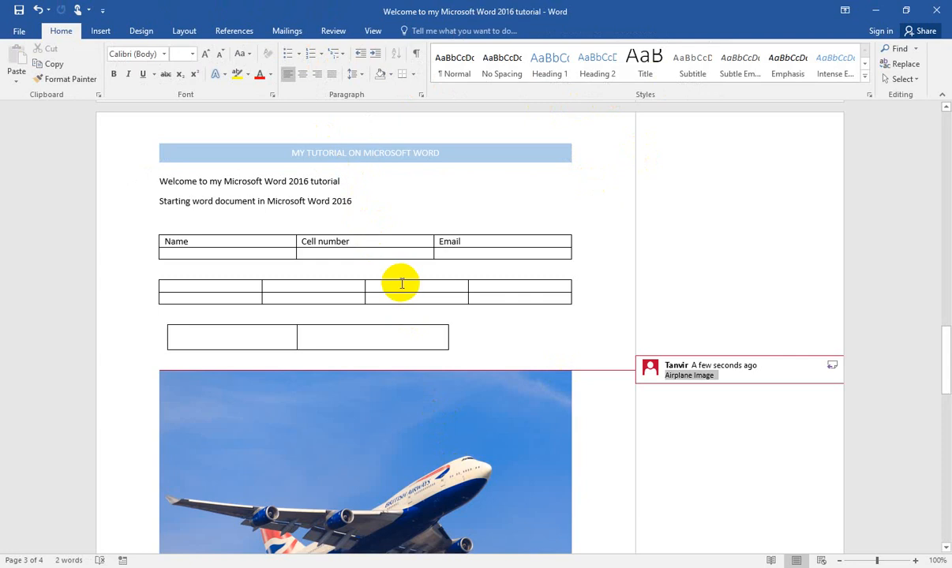
Step: Insert the built-in ViewMaster (Horizontal) footer and return to the document body
scroll(401, 283, up, 15)
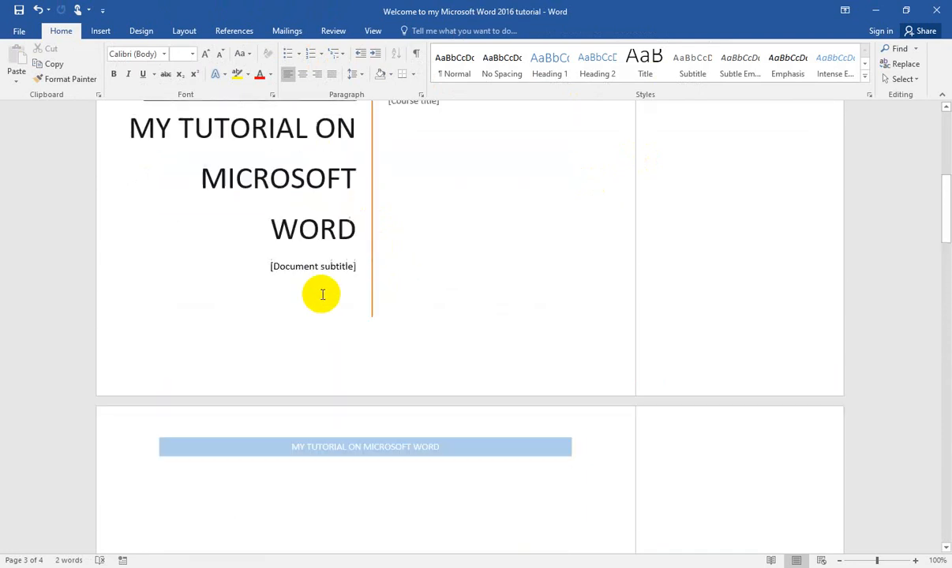
scroll(323, 295, up, 1)
scroll(411, 458, down, 8)
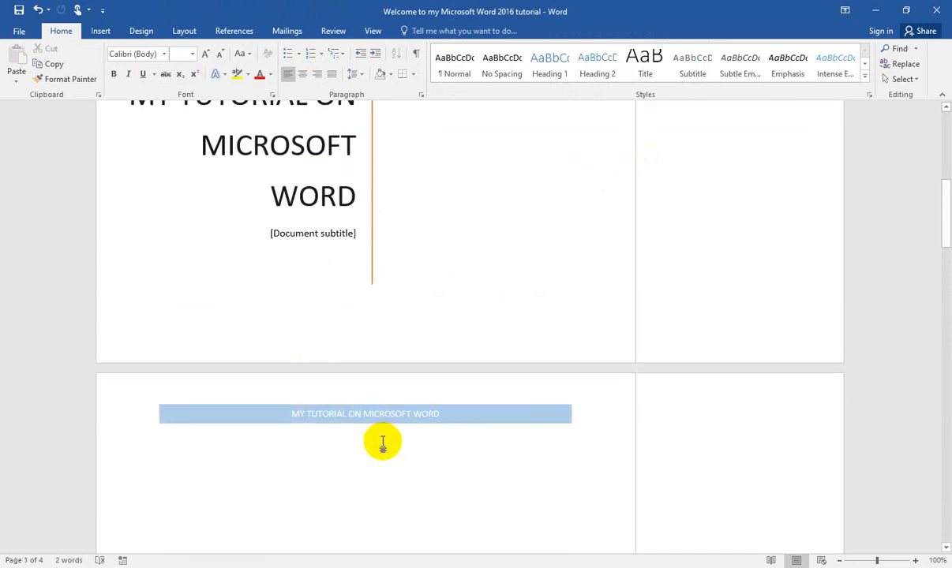
scroll(384, 437, down, 15)
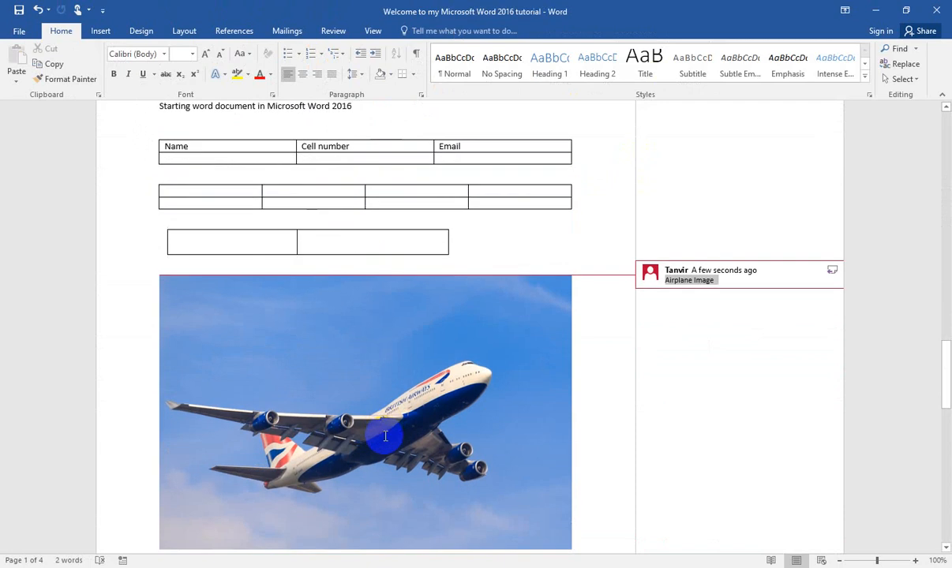
scroll(400, 453, down, 4)
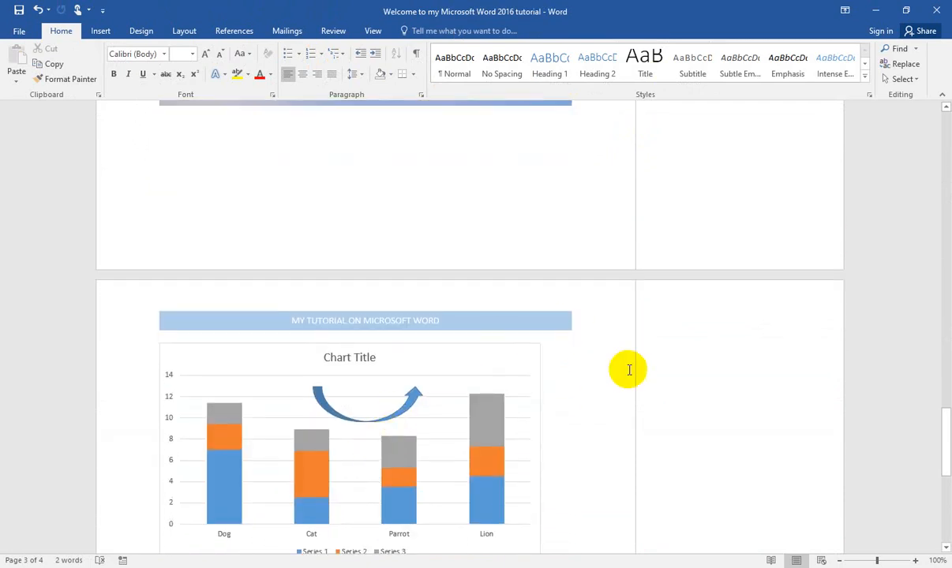
click(101, 31)
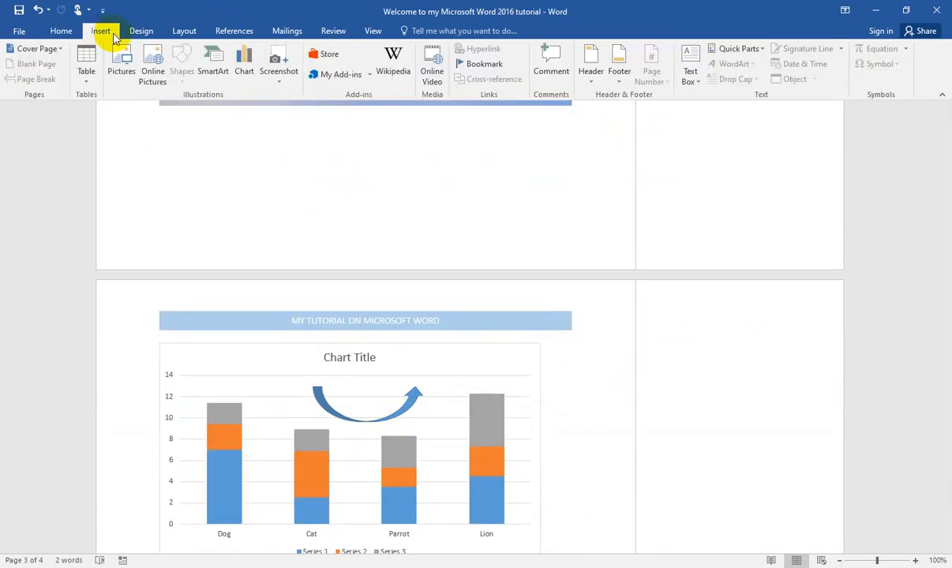
click(620, 79)
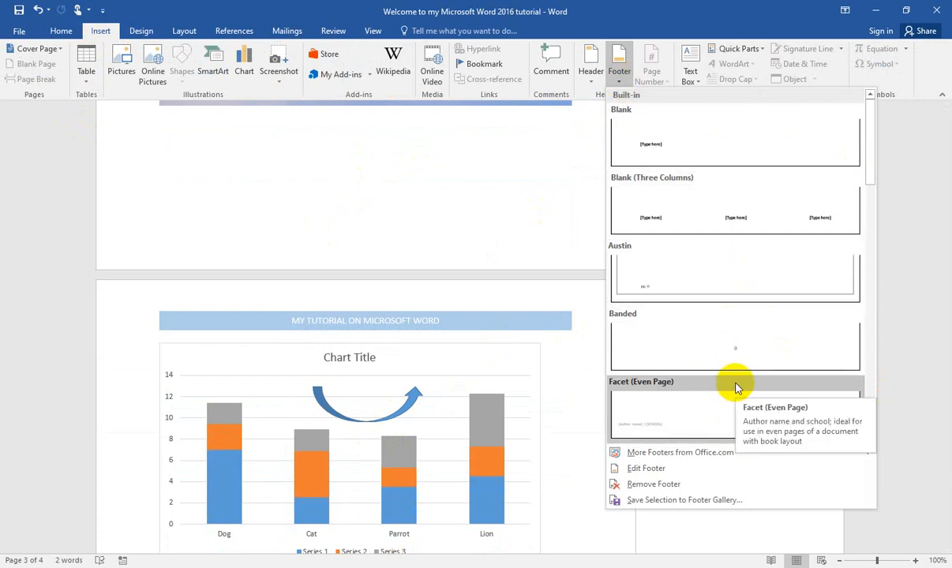
scroll(734, 355, down, 10)
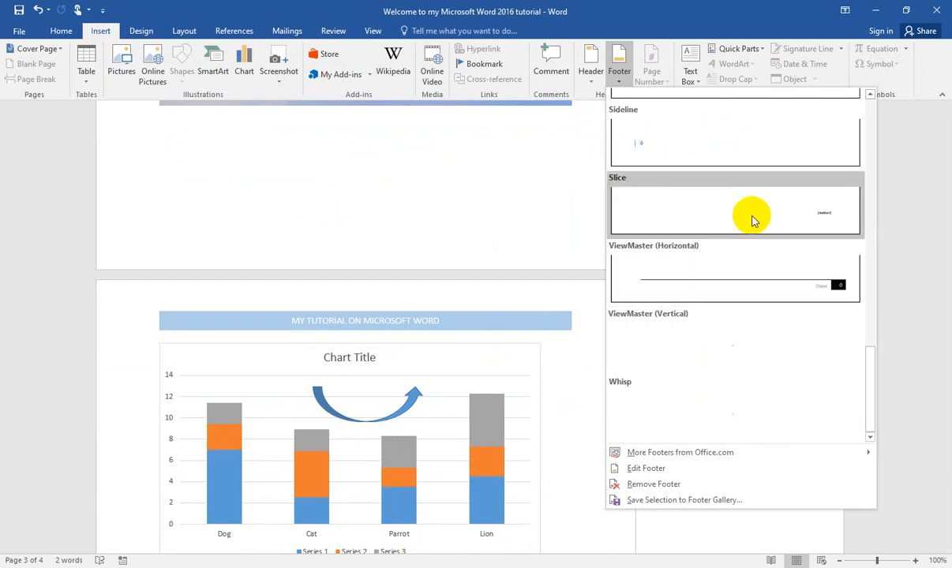
click(771, 289)
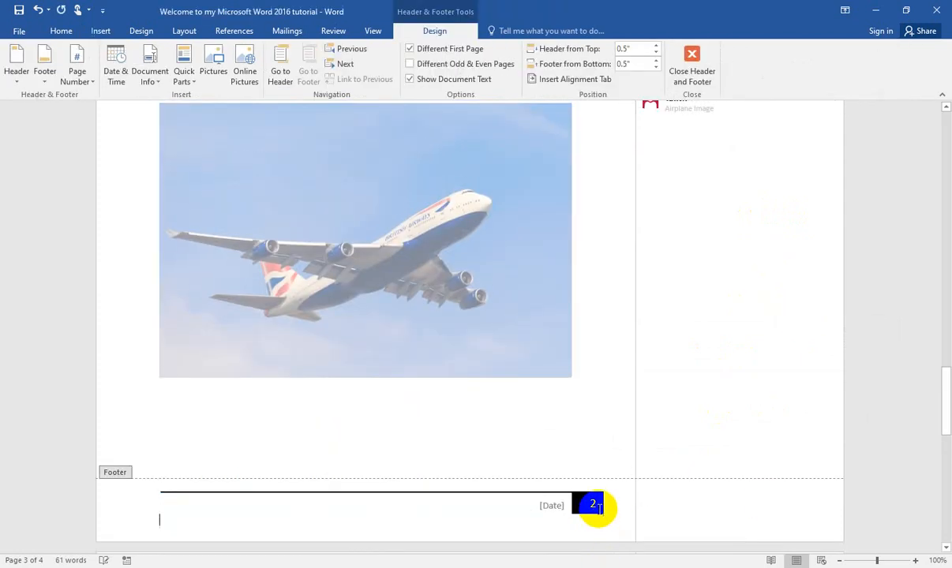
scroll(566, 347, up, 5)
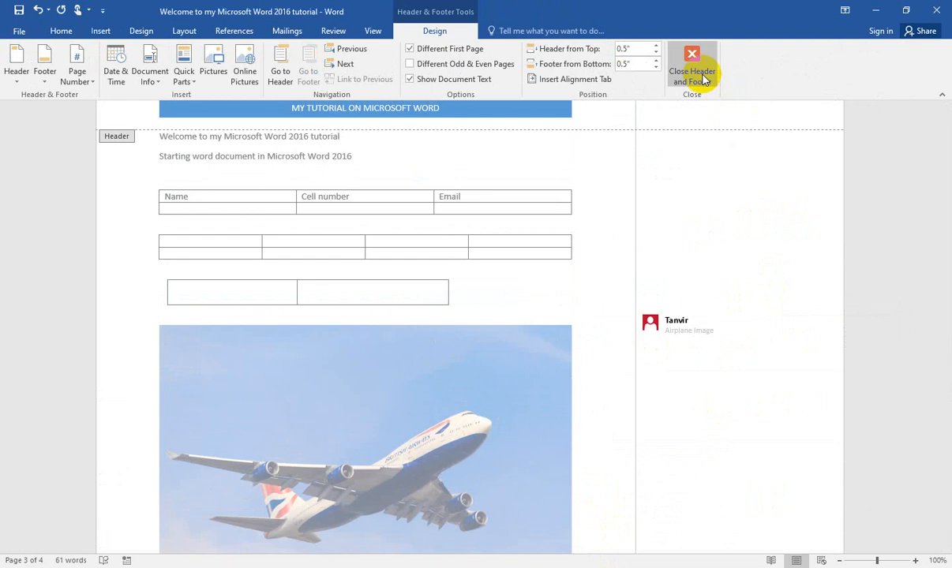
double_click(545, 359)
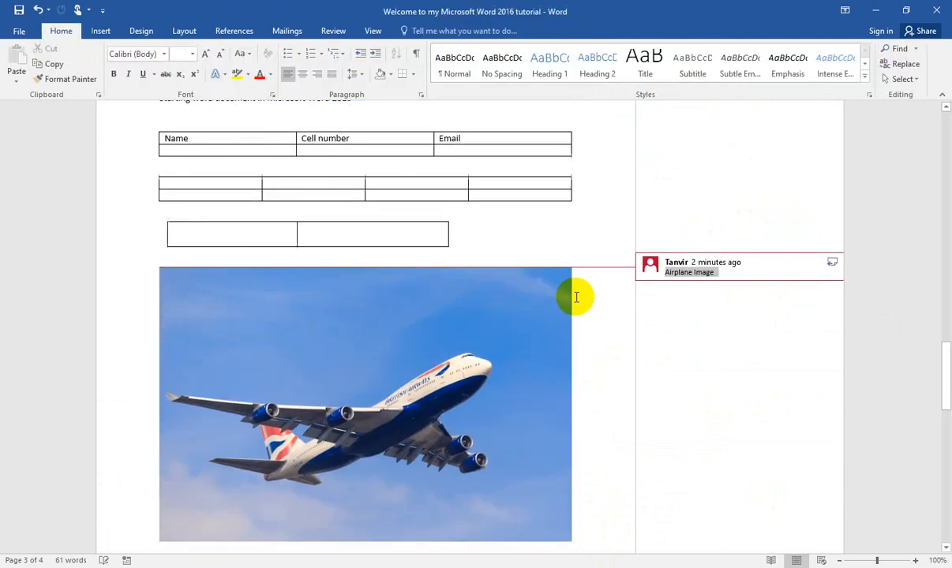
Step: Look through the document from the cover page to the last page to check each page's header and footer
scroll(573, 296, up, 8)
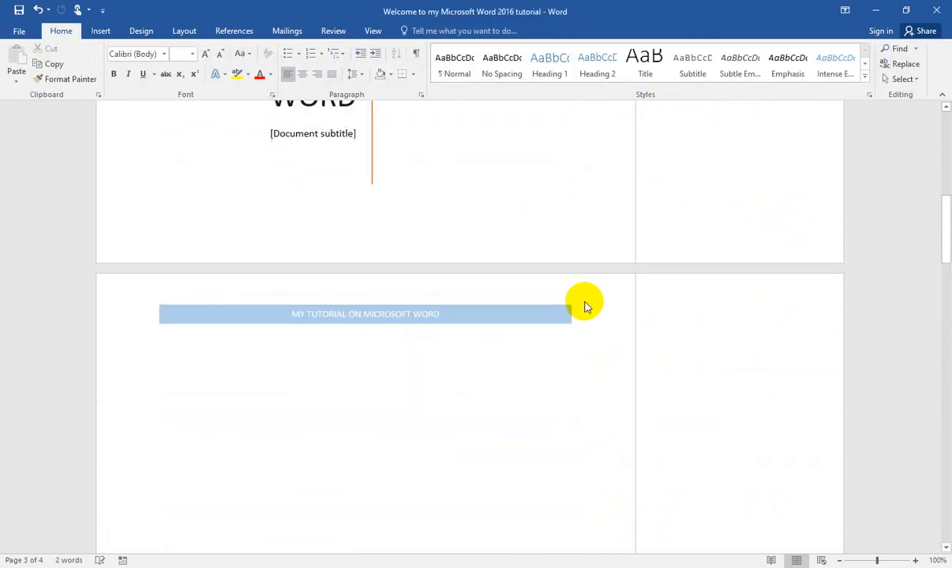
scroll(585, 301, up, 4)
scroll(585, 301, down, 9)
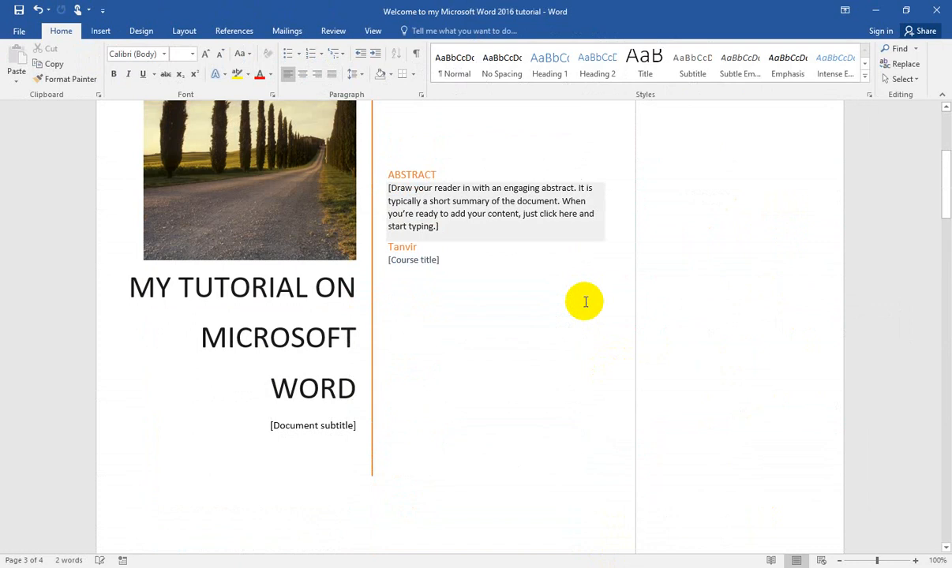
scroll(584, 301, down, 3)
scroll(584, 301, up, 3)
scroll(585, 302, down, 3)
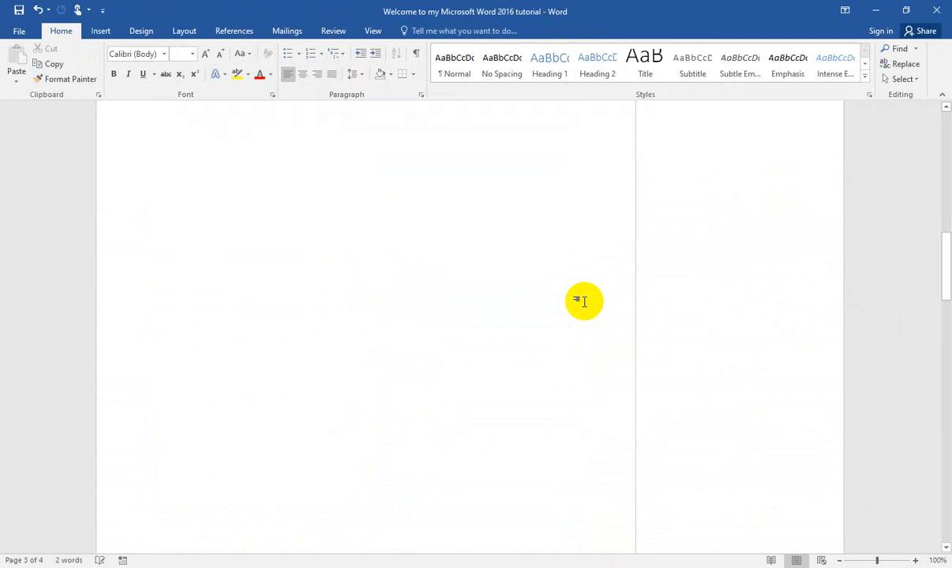
scroll(584, 302, down, 6)
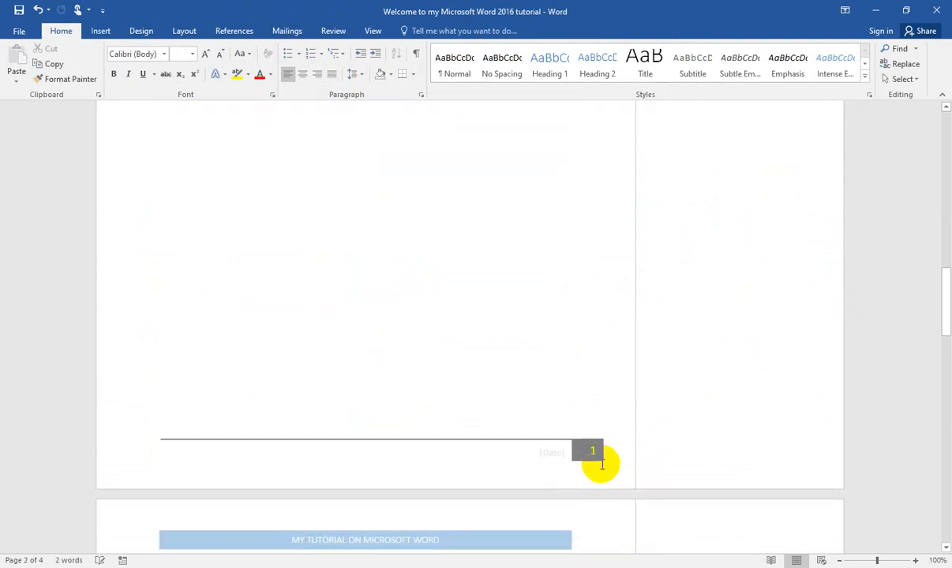
scroll(595, 440, down, 12)
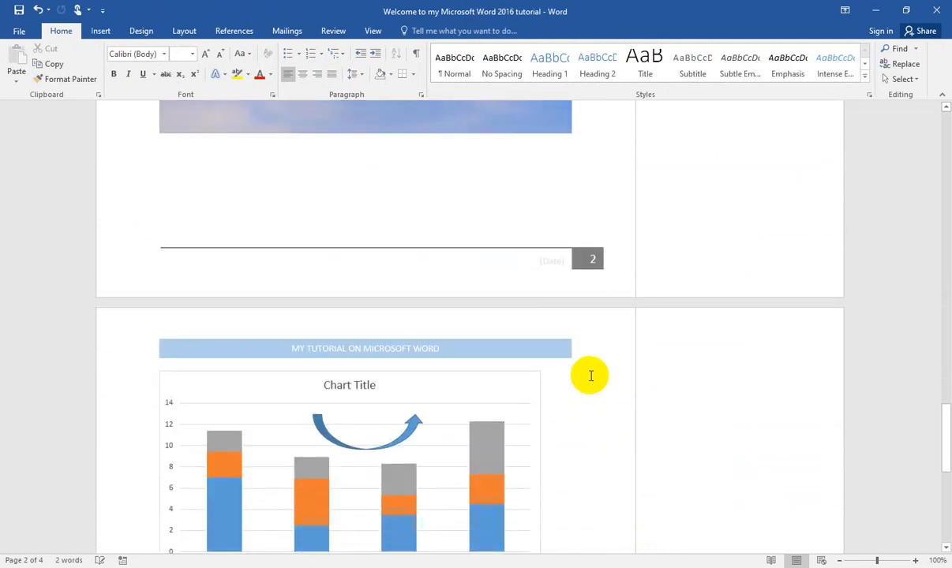
scroll(593, 489, down, 6)
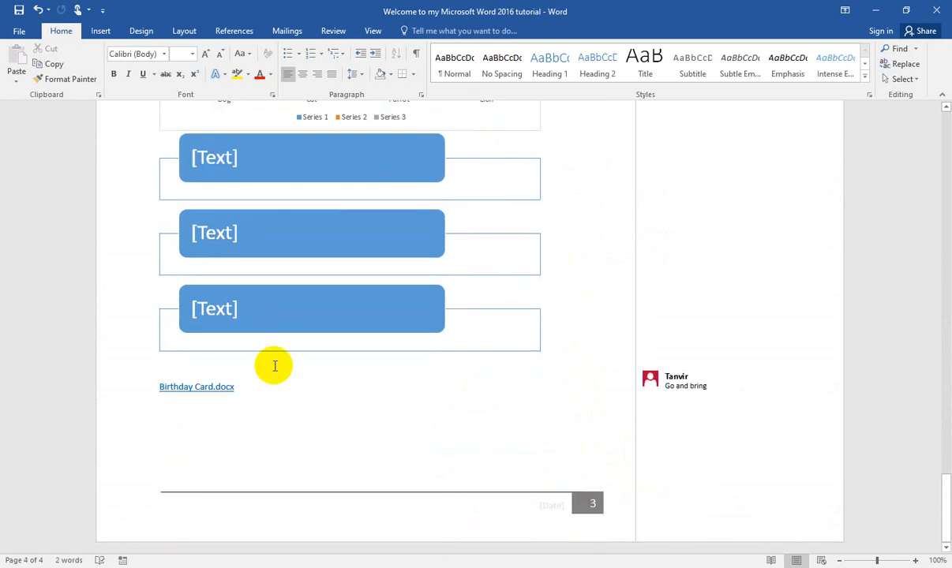
Step: Add the text line "Jkdkd" below the Birthday Card.docx hyperlink on the last page
click(101, 32)
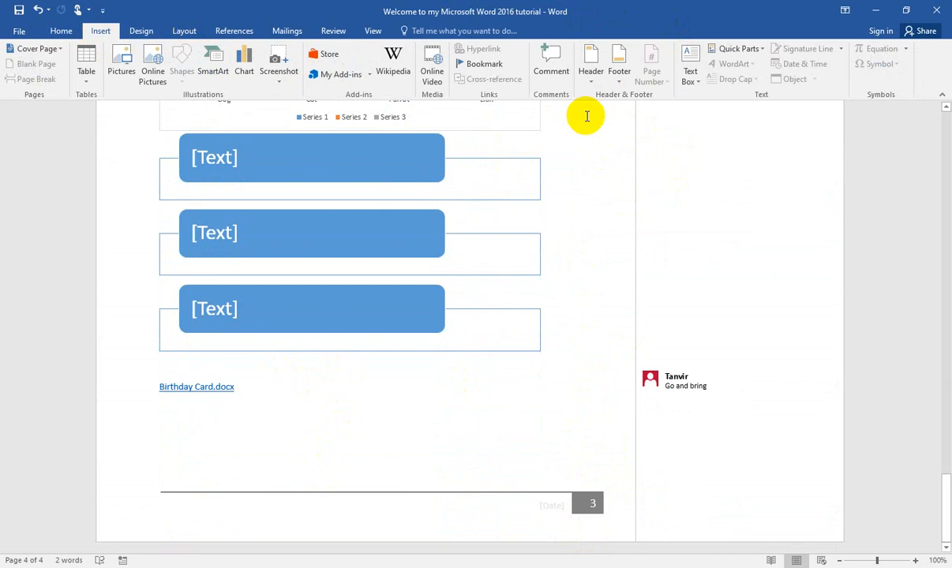
click(689, 82)
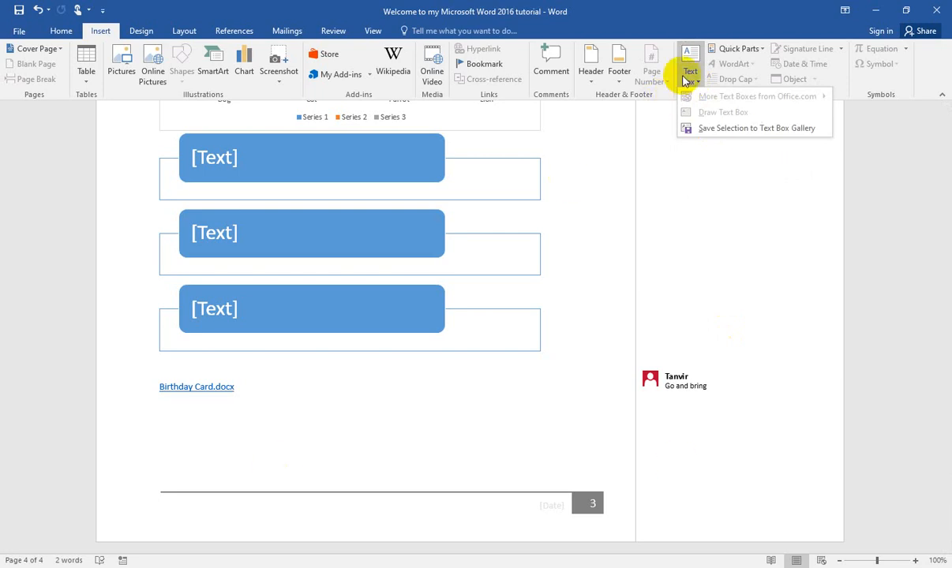
click(687, 79)
click(222, 403)
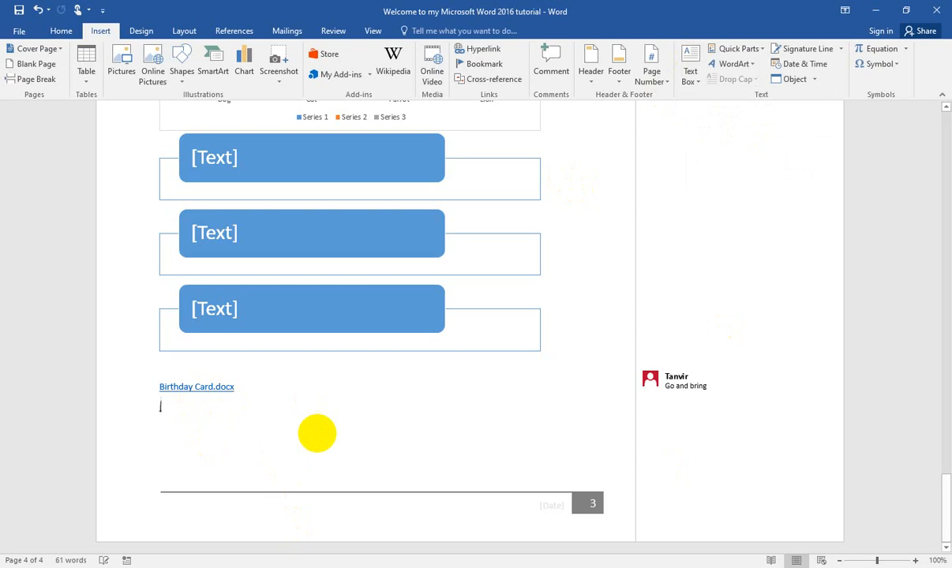
text(jkdkd)
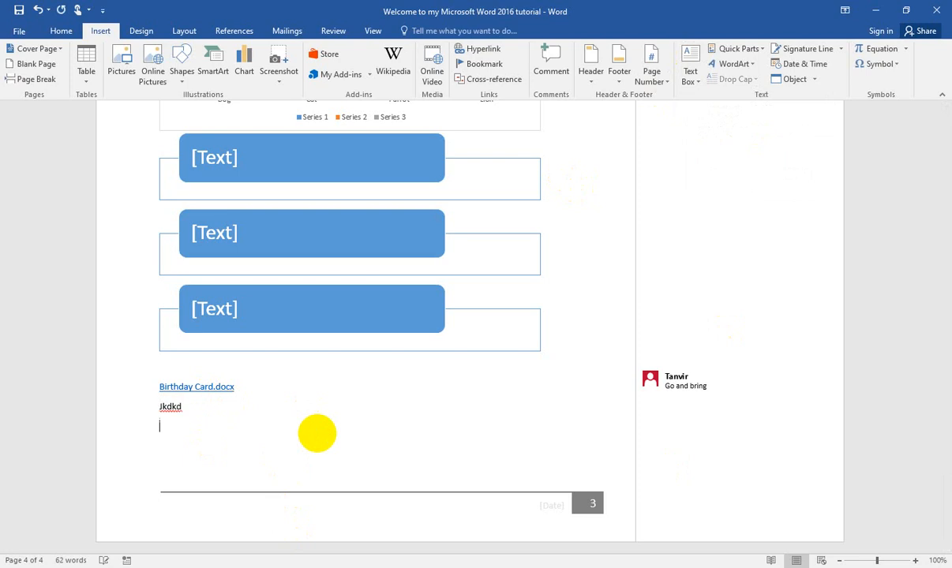
Step: Insert the built-in Austin Sidebar text box after the "Jkdkd" line and select its frame
click(698, 80)
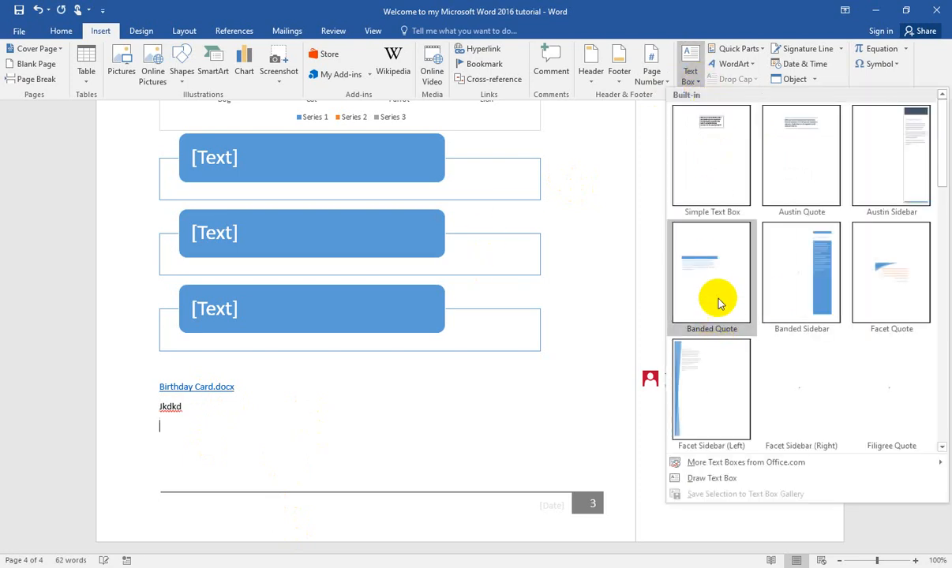
click(886, 178)
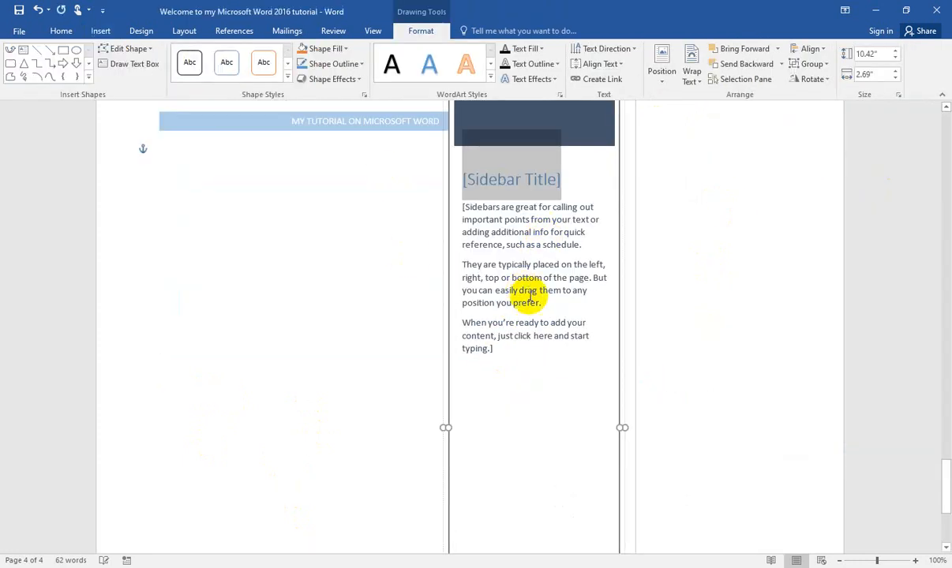
scroll(541, 335, up, 3)
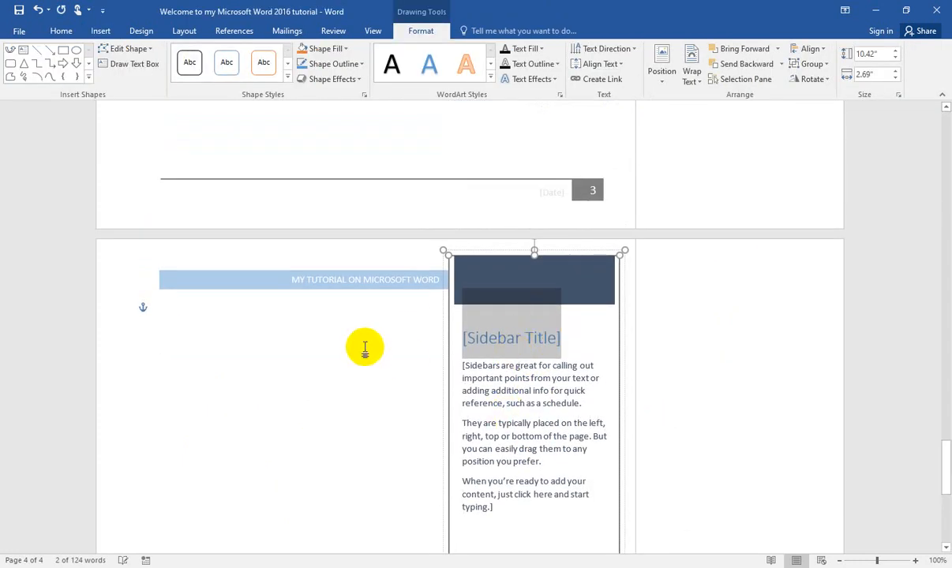
click(429, 333)
click(476, 267)
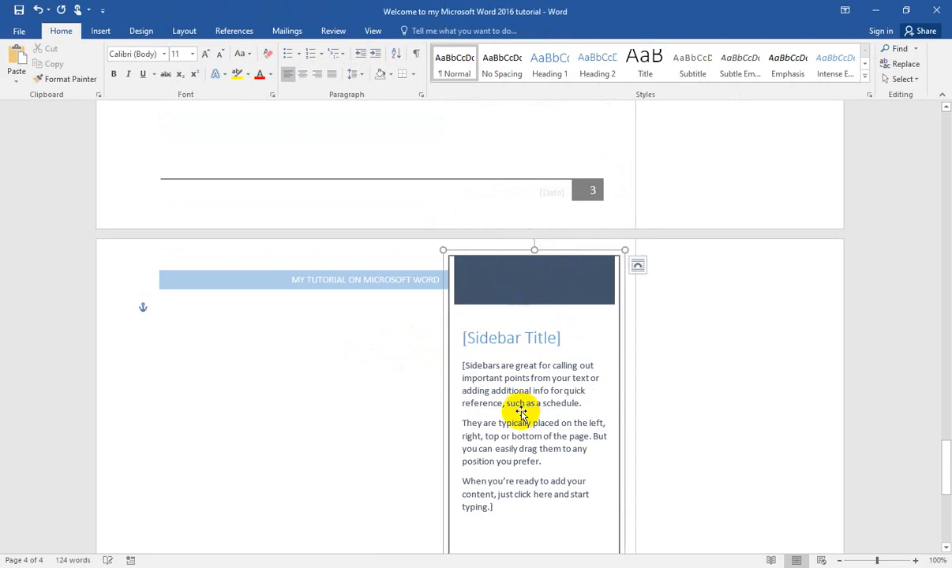
Step: Look over the Austin Sidebar text box along the page and select its placeholder body text
scroll(517, 377, down, 5)
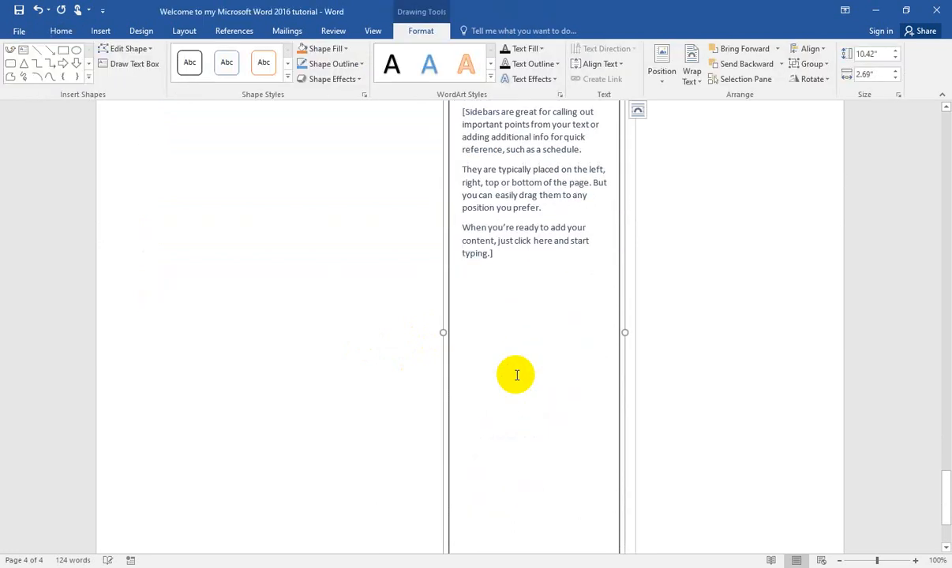
scroll(517, 375, down, 2)
scroll(517, 375, up, 5)
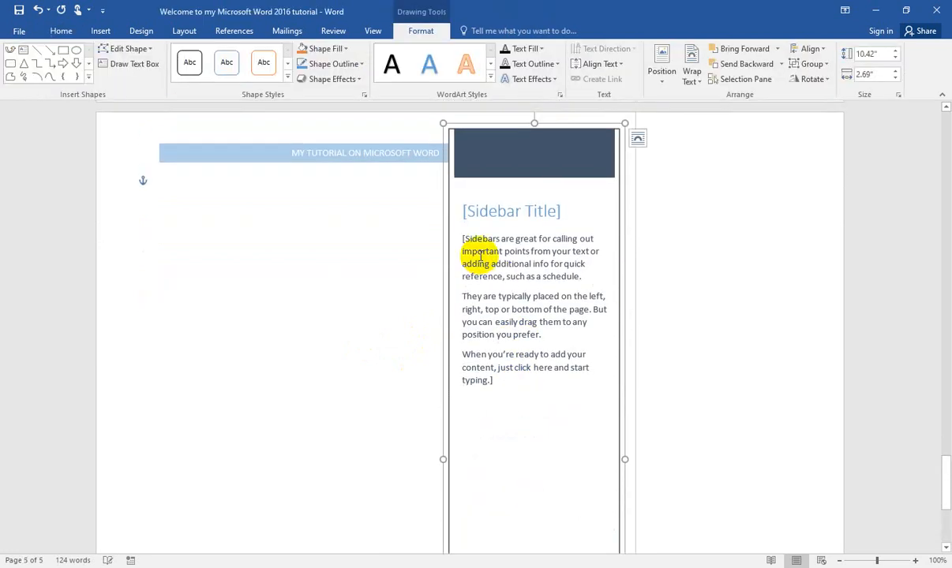
drag(468, 236, 568, 348)
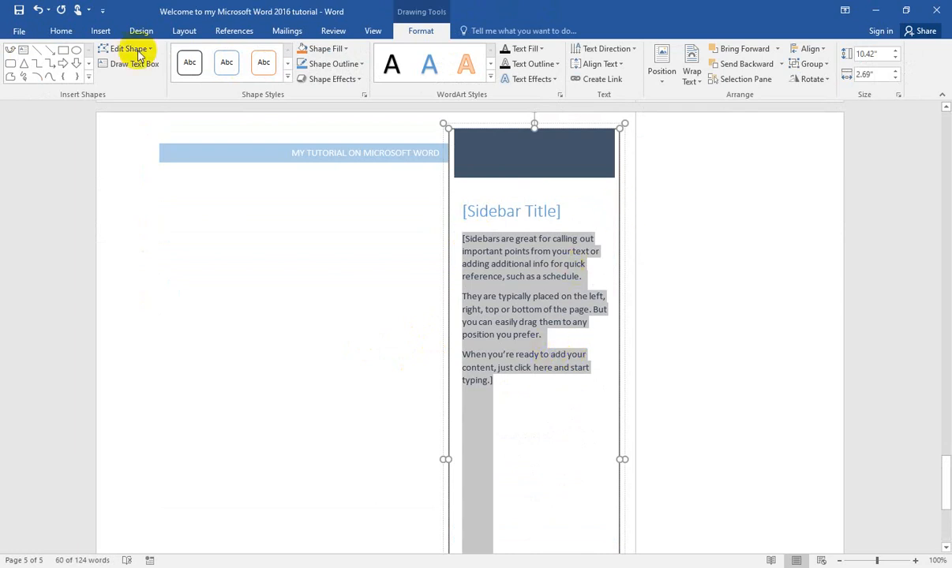
Step: Convert the "Jkdkd" line below the Birthday Card.docx hyperlink to WordArt using the plain black style
click(101, 30)
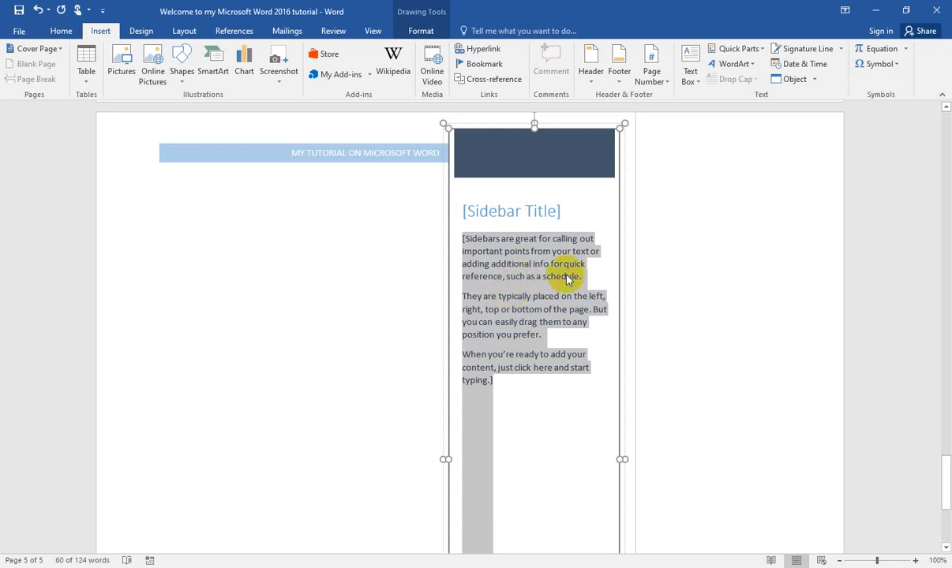
click(746, 65)
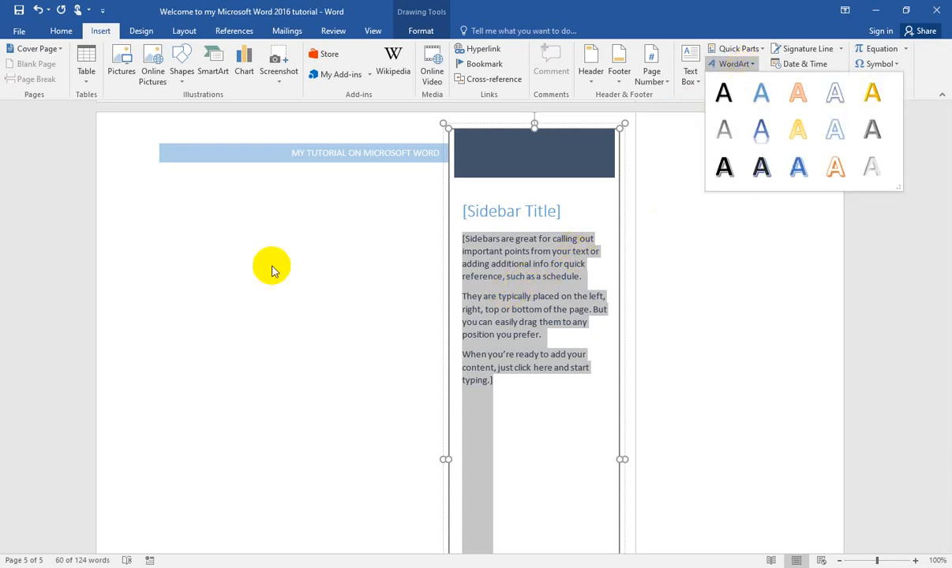
scroll(314, 227, up, 10)
click(170, 380)
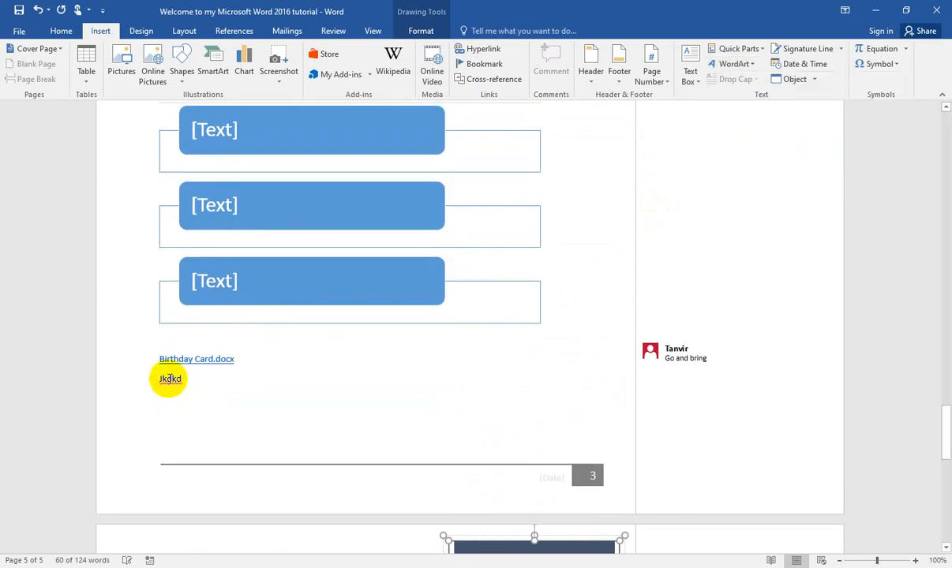
mouse_move(161, 379)
mouse_down()
mouse_move(187, 365)
mouse_move(193, 389)
mouse_move(168, 380)
mouse_move(189, 379)
mouse_up()
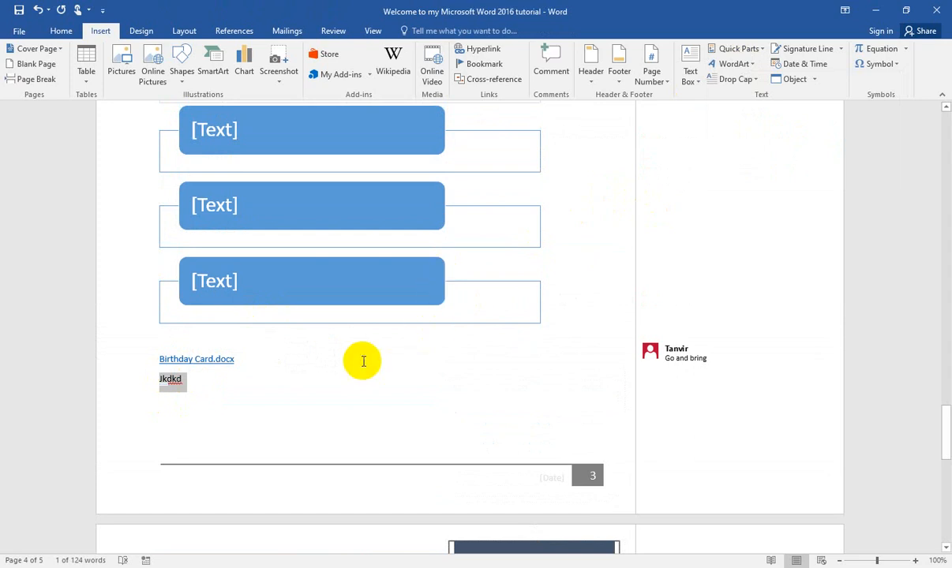
click(752, 66)
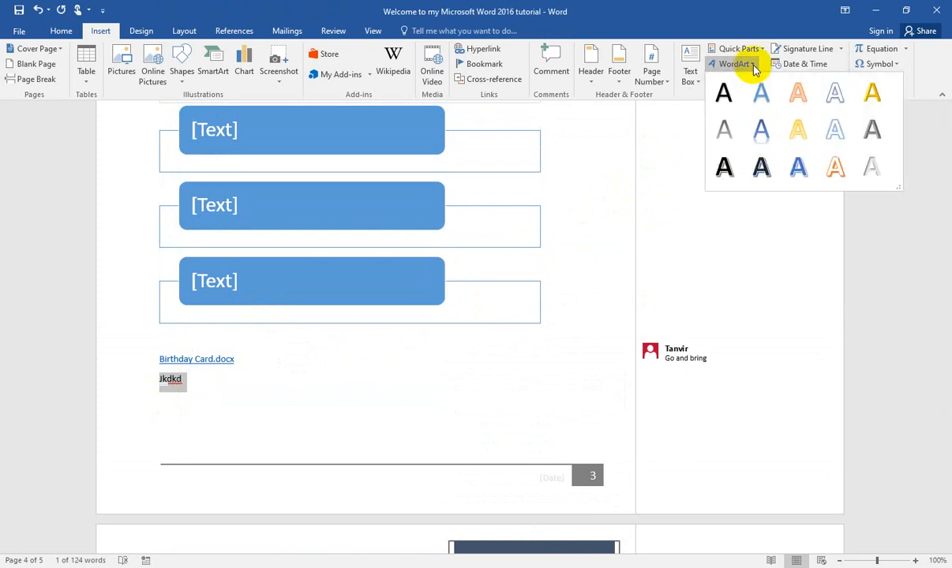
click(727, 96)
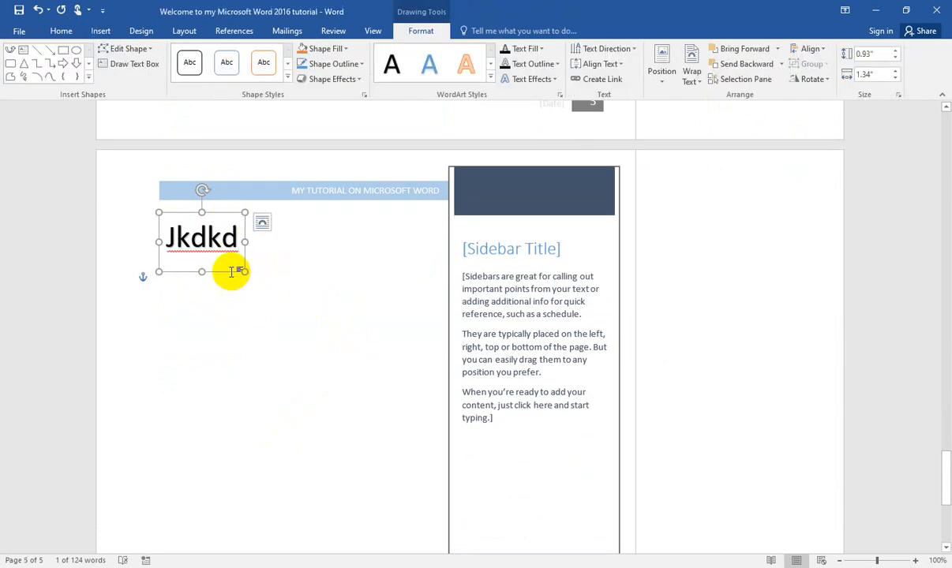
Step: Select the "Jkdkd" WordArt text and review the available WordArt styles without applying another one
click(100, 32)
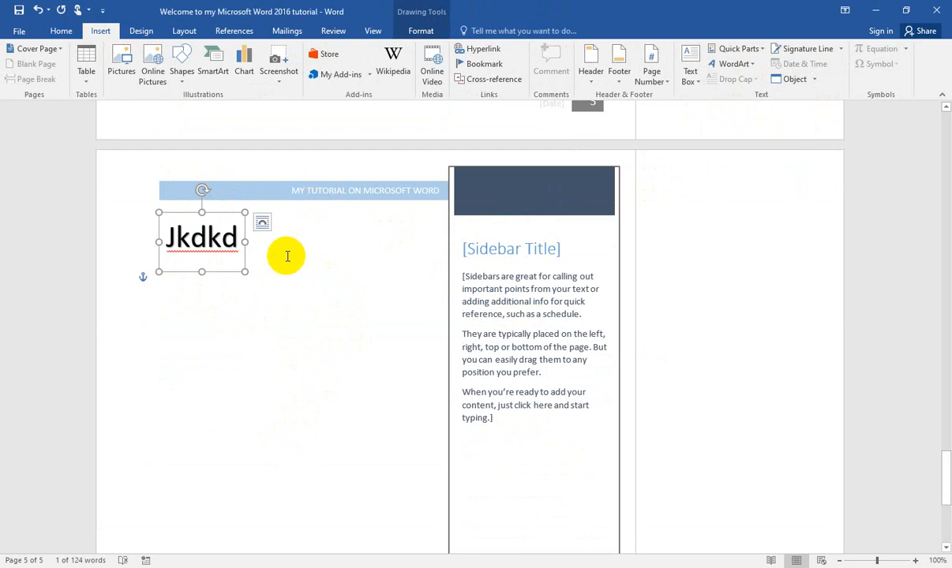
click(387, 265)
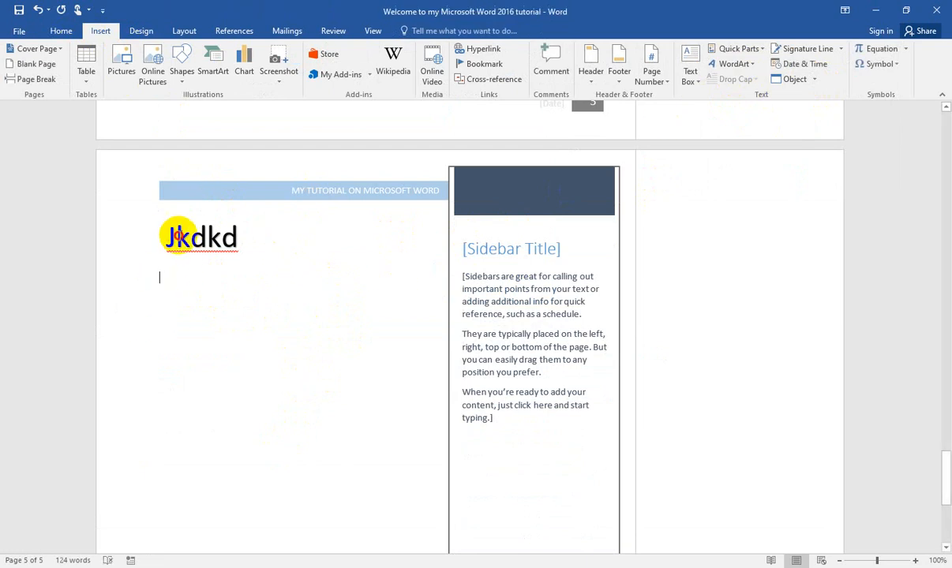
drag(178, 236, 243, 240)
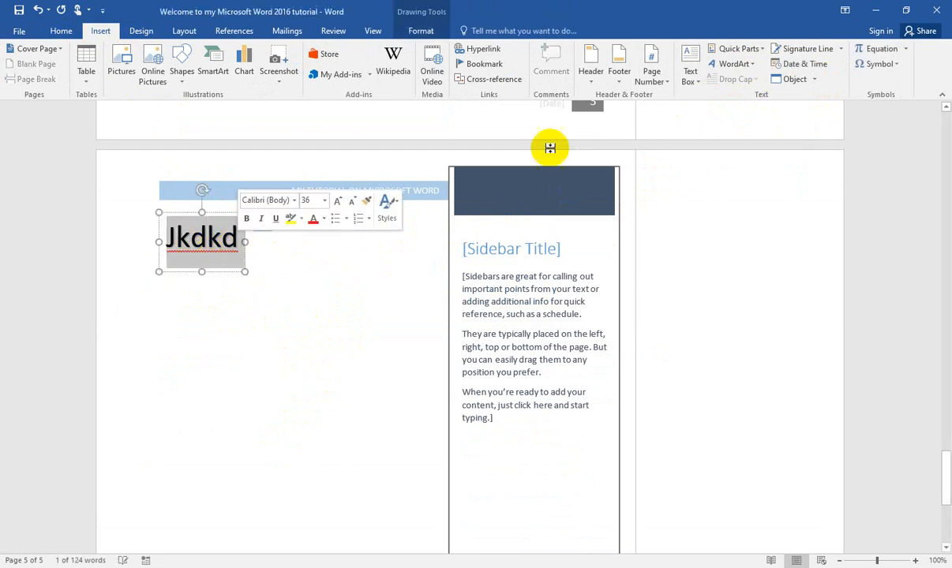
click(733, 64)
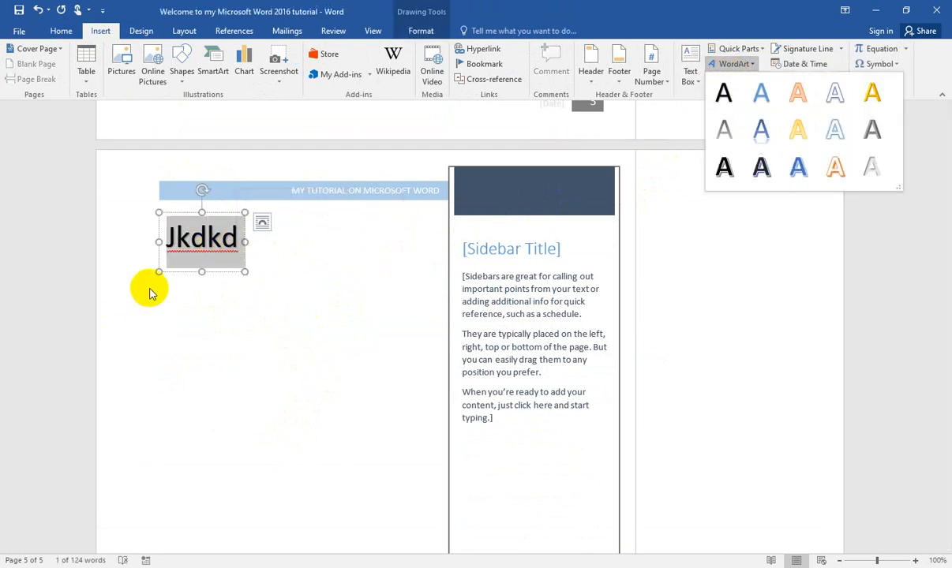
click(181, 238)
click(178, 239)
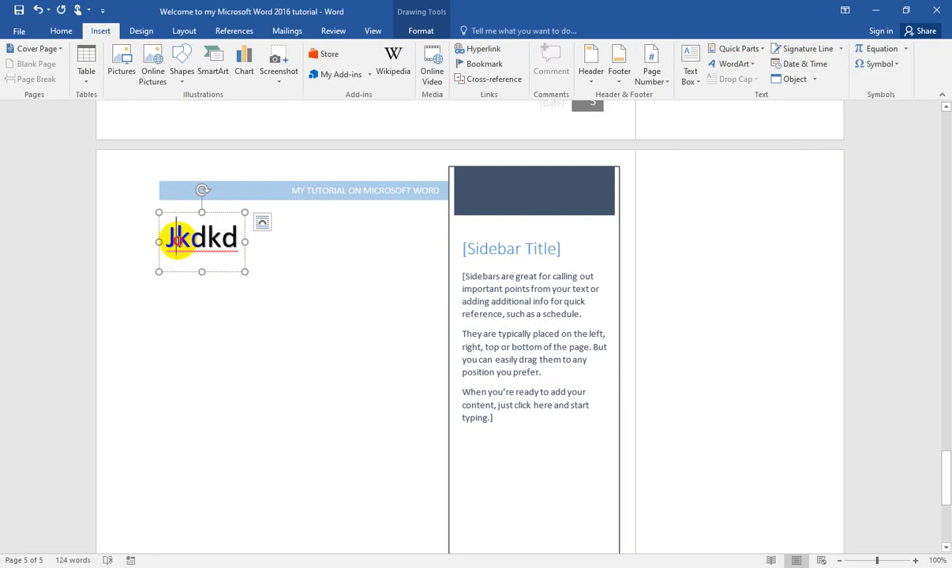
double_click(178, 238)
Step: Look through the pages around the SmartArt, sidebar and chart for an empty spot to add text
scroll(329, 276, up, 3)
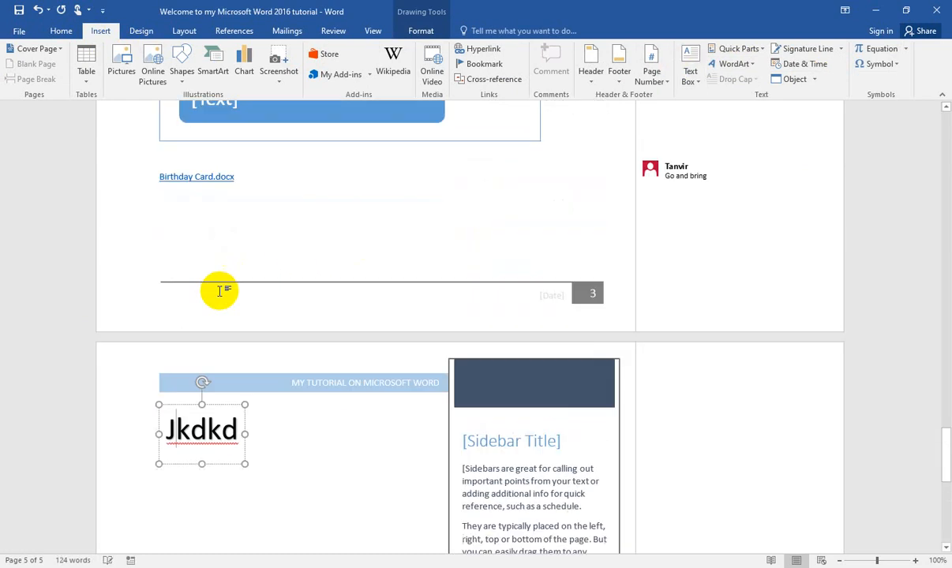
scroll(219, 291, up, 2)
click(219, 227)
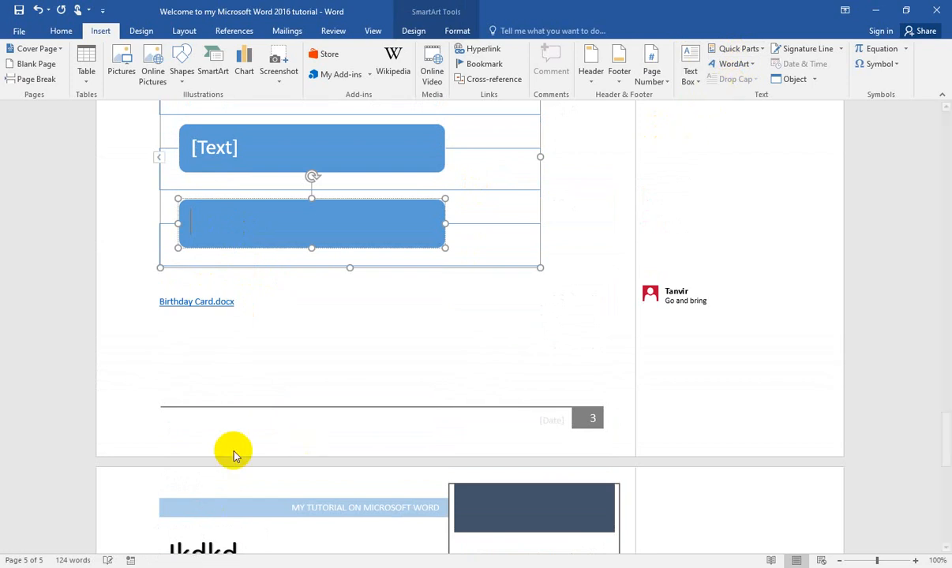
scroll(233, 448, down, 10)
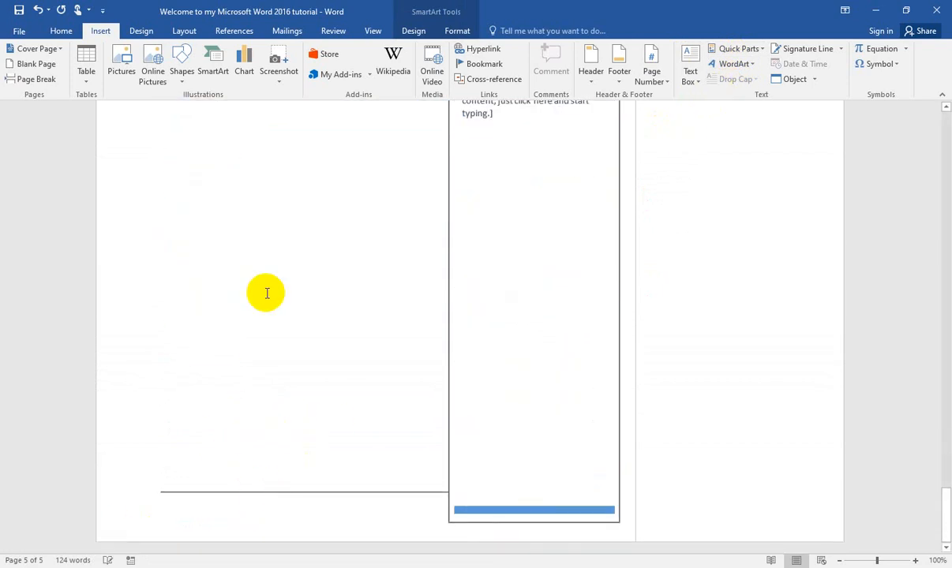
click(317, 509)
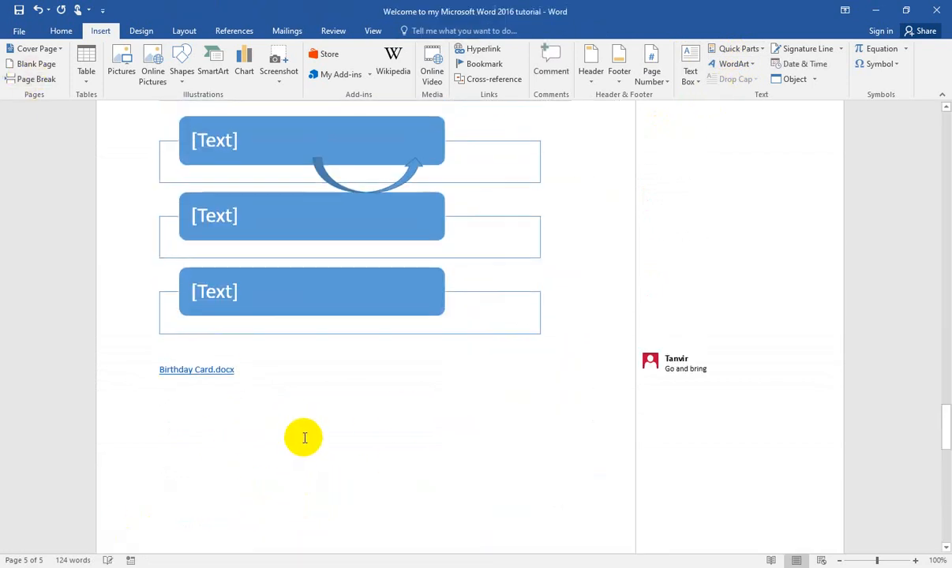
scroll(326, 415, down, 10)
scroll(326, 415, up, 10)
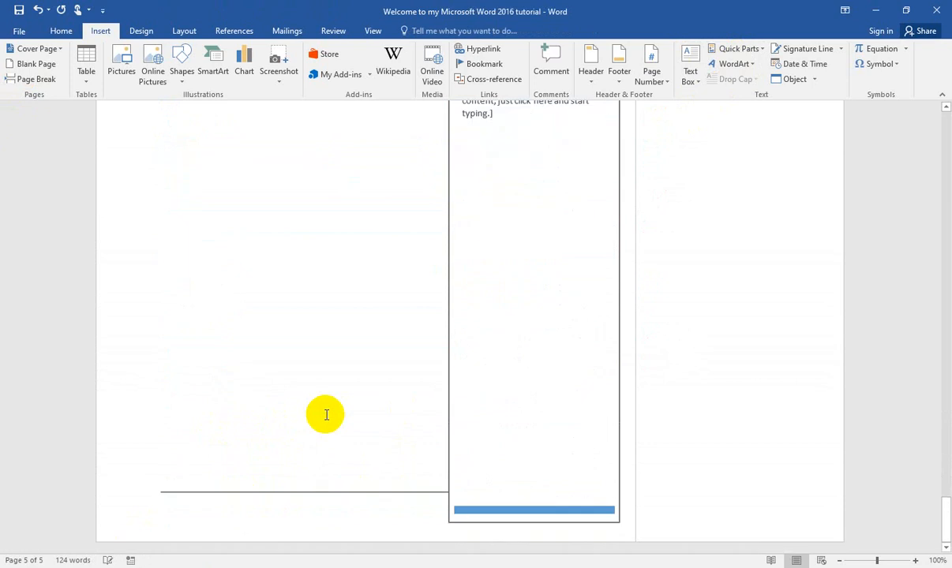
scroll(325, 411, up, 10)
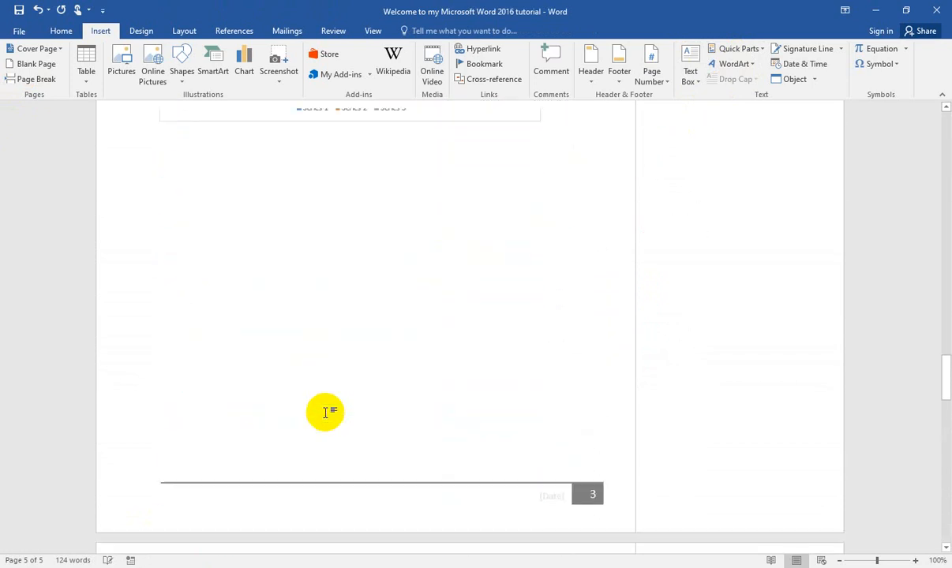
scroll(284, 399, down, 3)
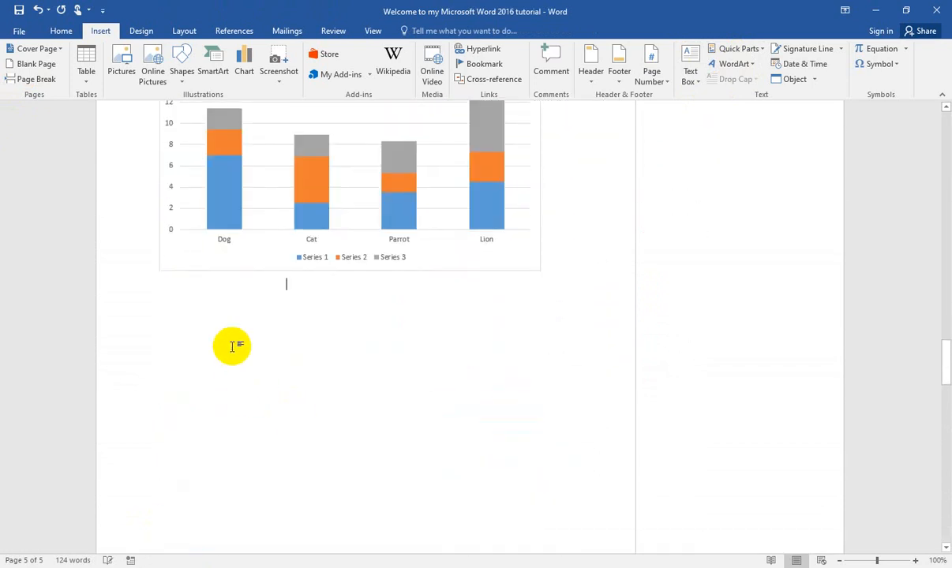
Step: Create a Dropped drop cap above the SmartArt graphic with the text "kjdkdkd"
scroll(231, 345, down, 4)
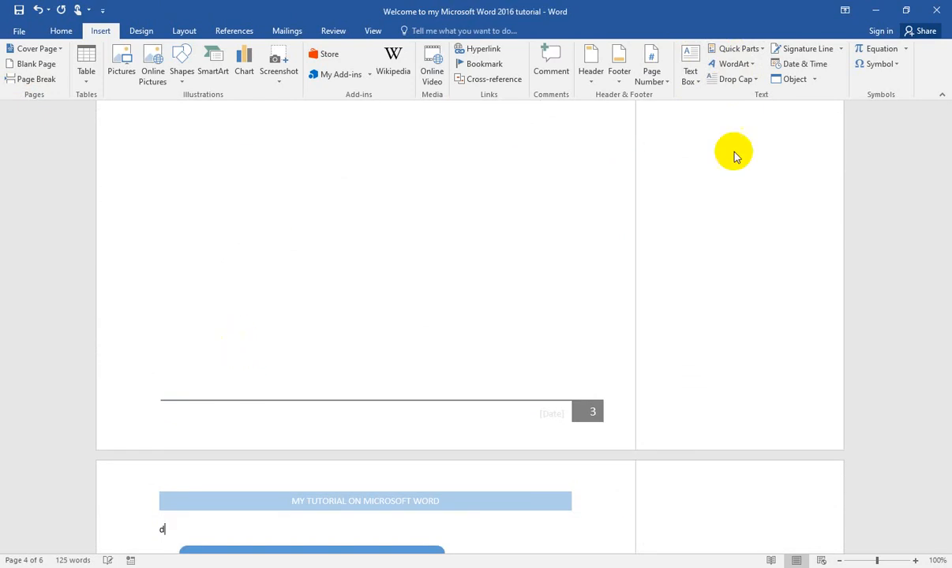
click(758, 80)
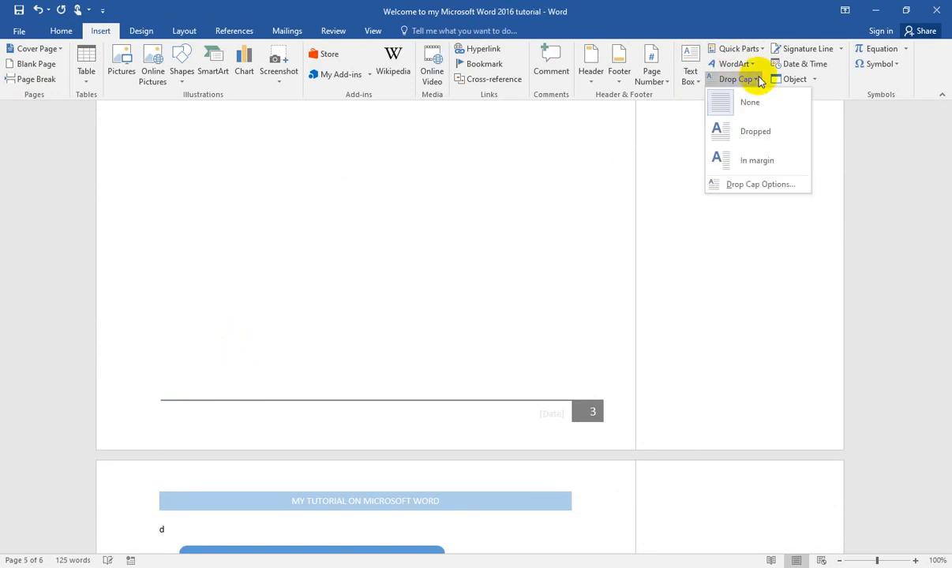
click(758, 135)
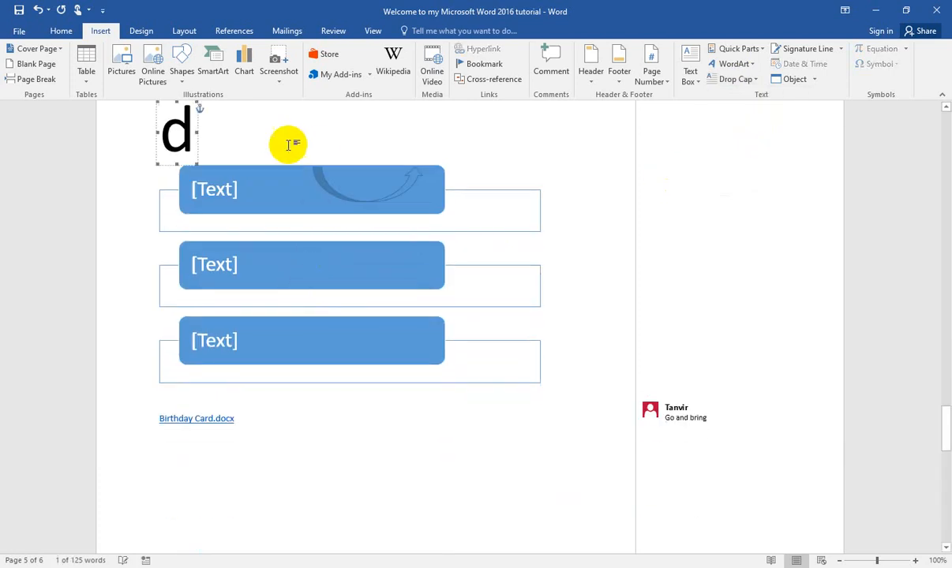
text(kjdkdkd)
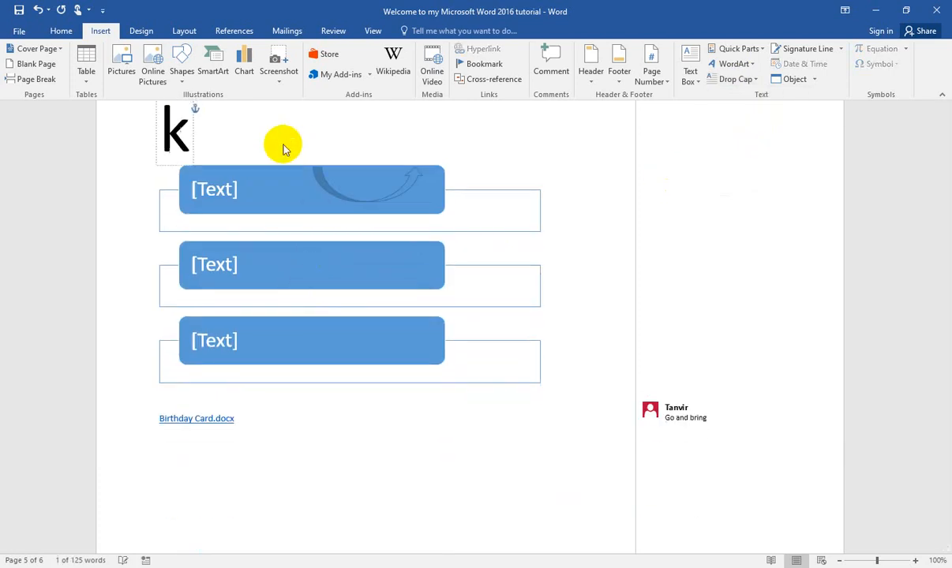
Step: Change the "kjdkdkd" drop cap above the SmartArt to the In margin position
click(755, 80)
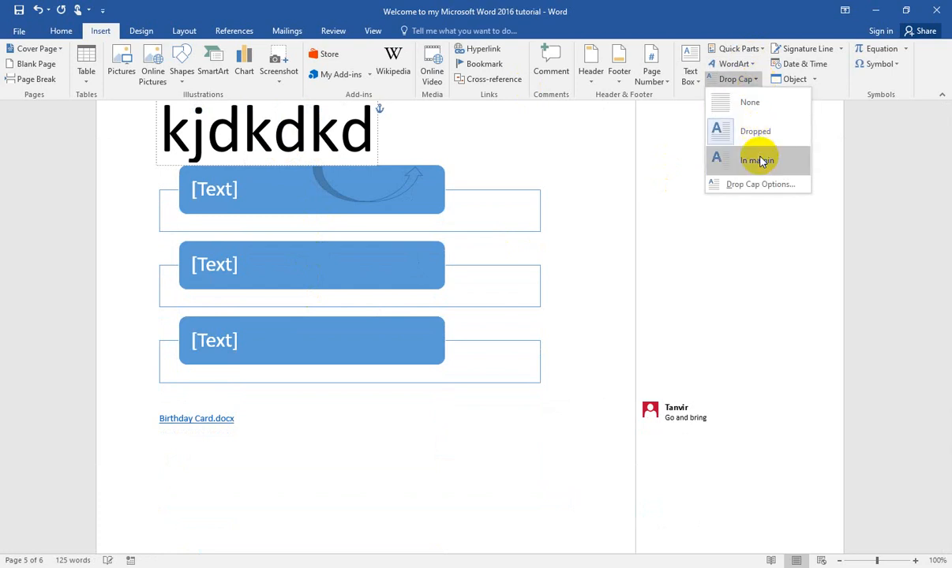
click(309, 131)
double_click(309, 132)
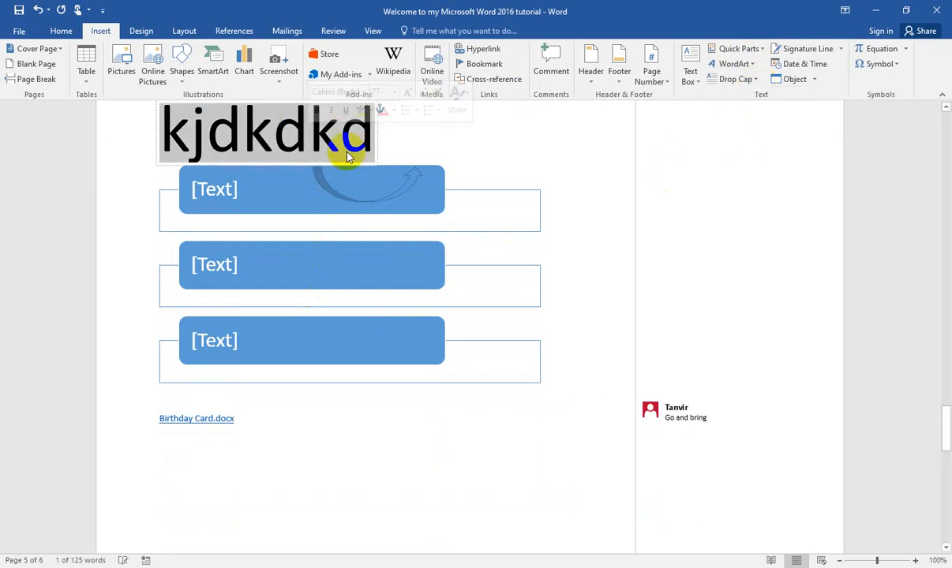
click(755, 80)
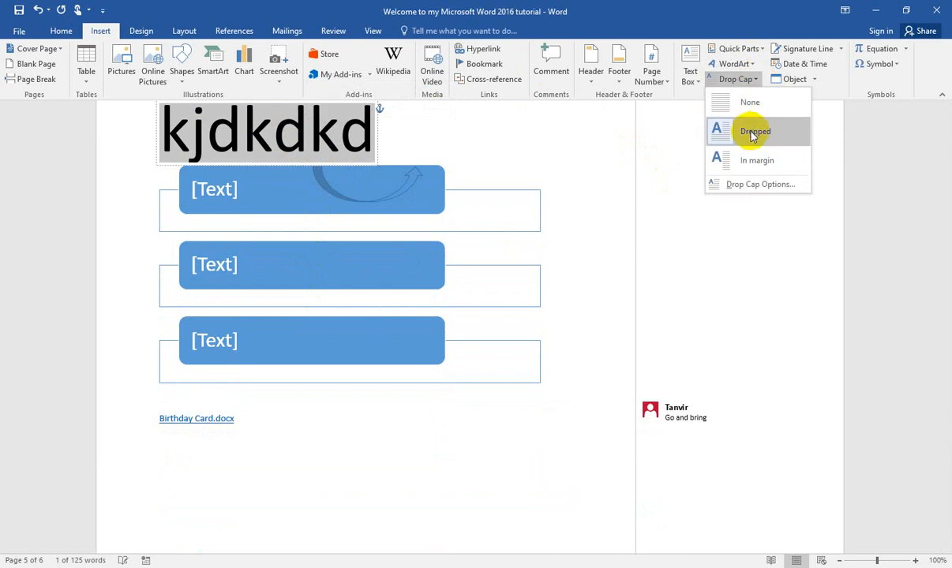
click(753, 134)
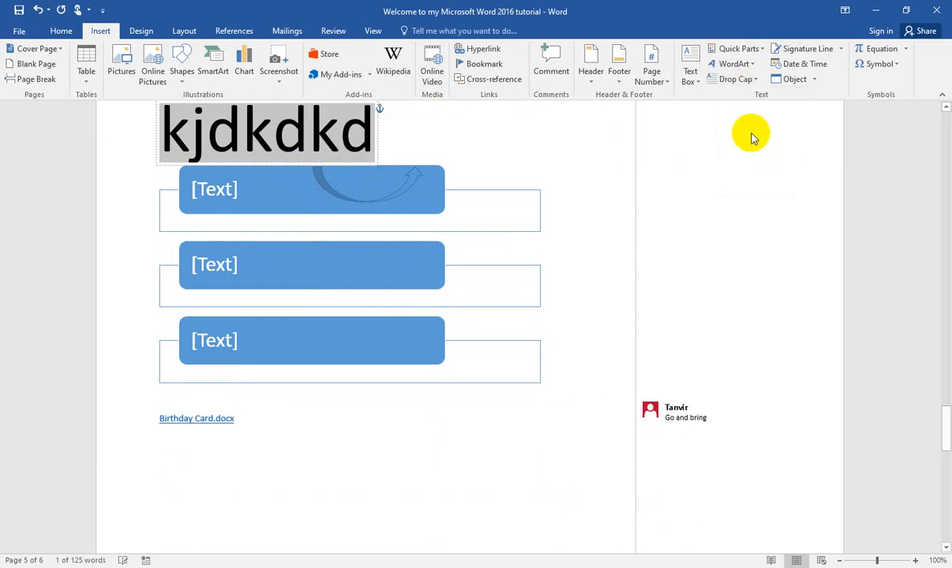
click(756, 79)
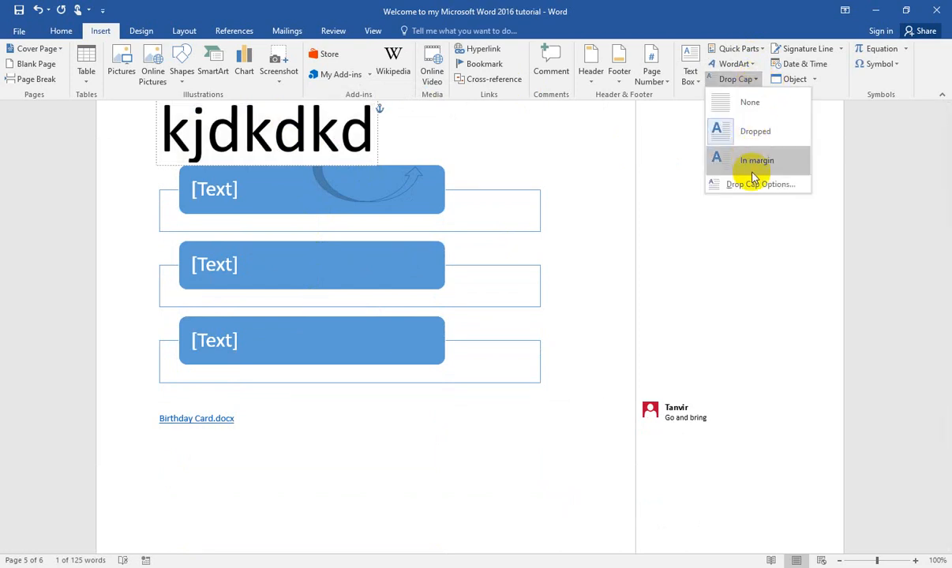
click(752, 175)
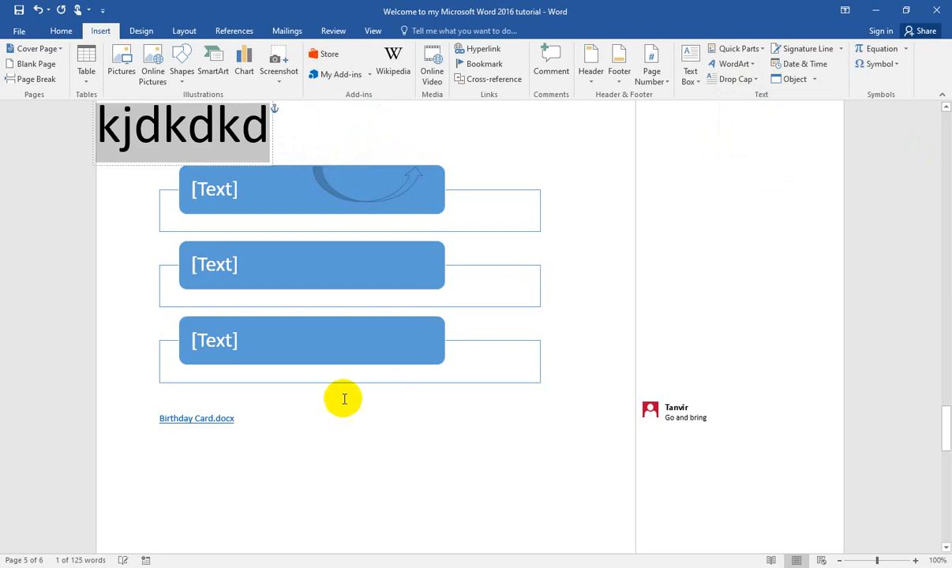
Step: Add the text "djdkjdkkd" below the Birthday Card.docx hyperlink and format its first letter as a Dropped drop cap
scroll(342, 383, down, 5)
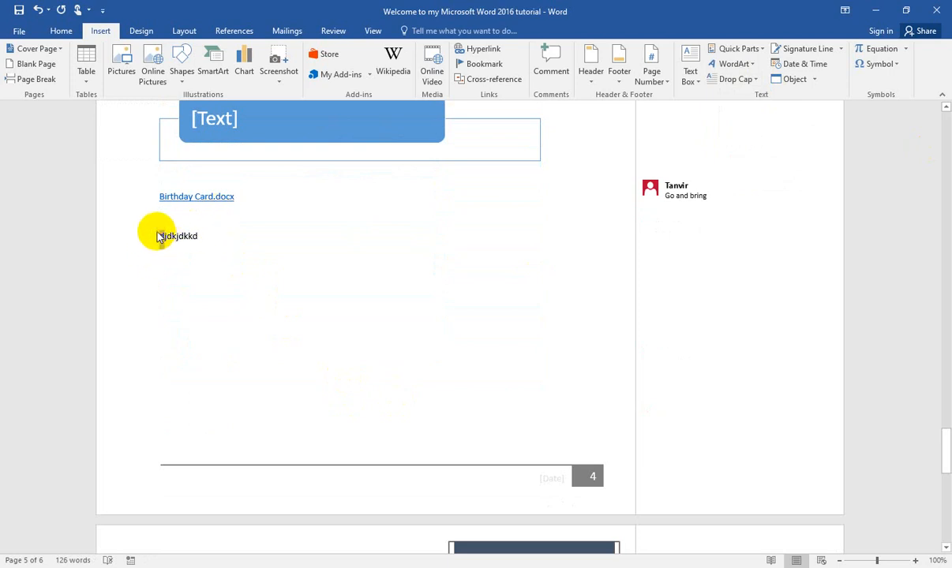
double_click(161, 237)
click(735, 79)
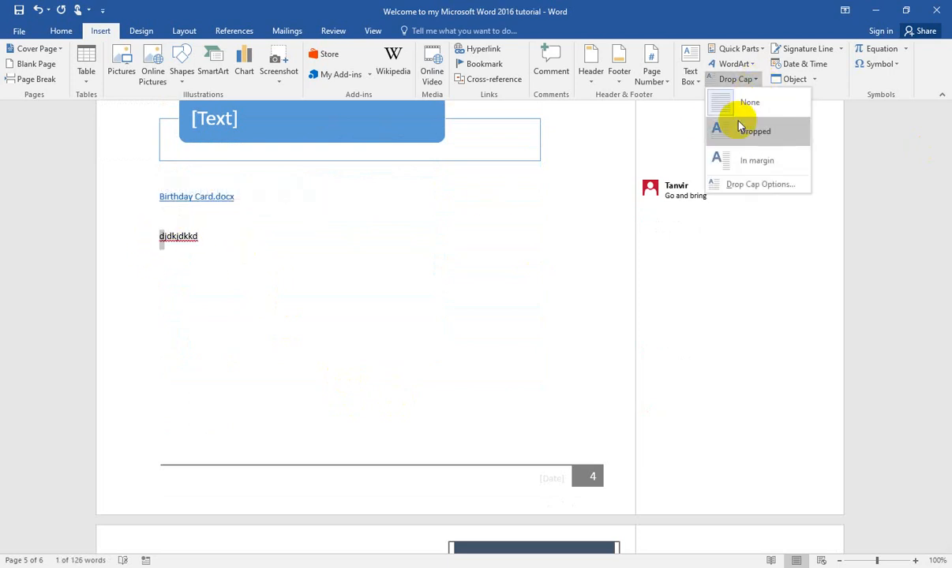
click(742, 134)
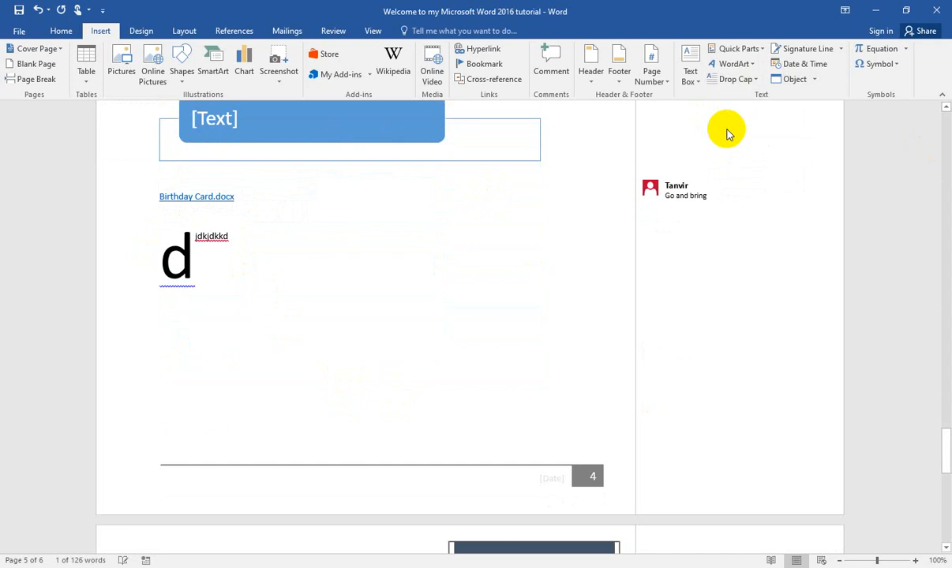
click(371, 286)
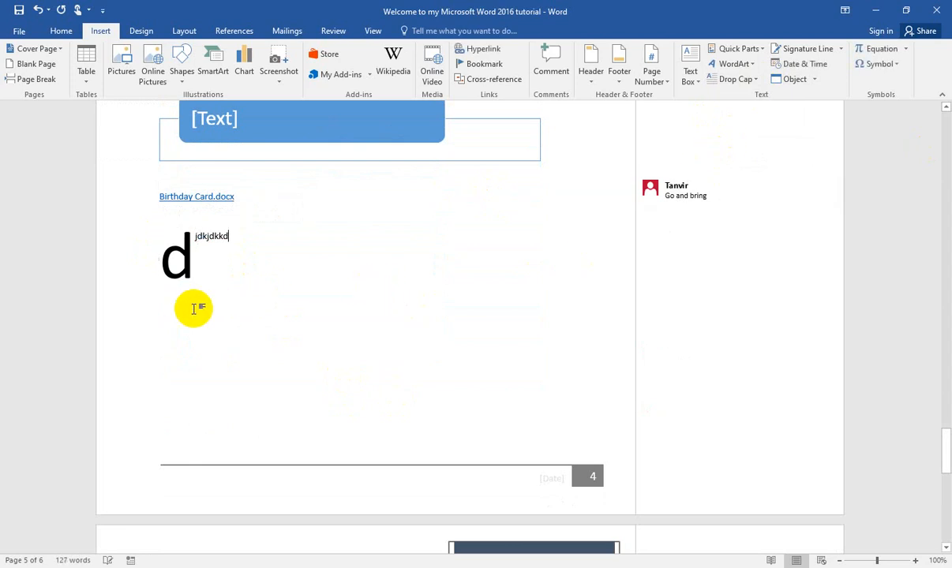
click(754, 80)
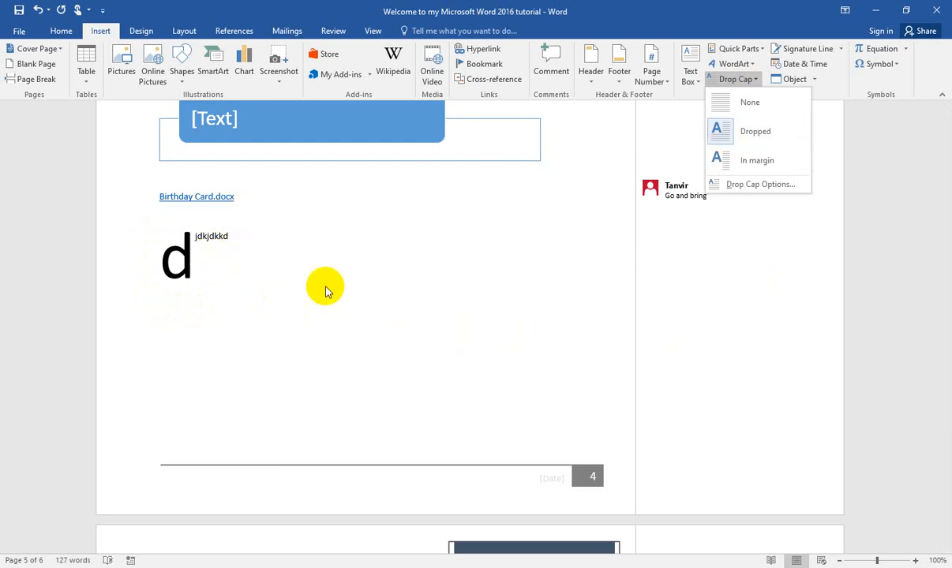
click(378, 277)
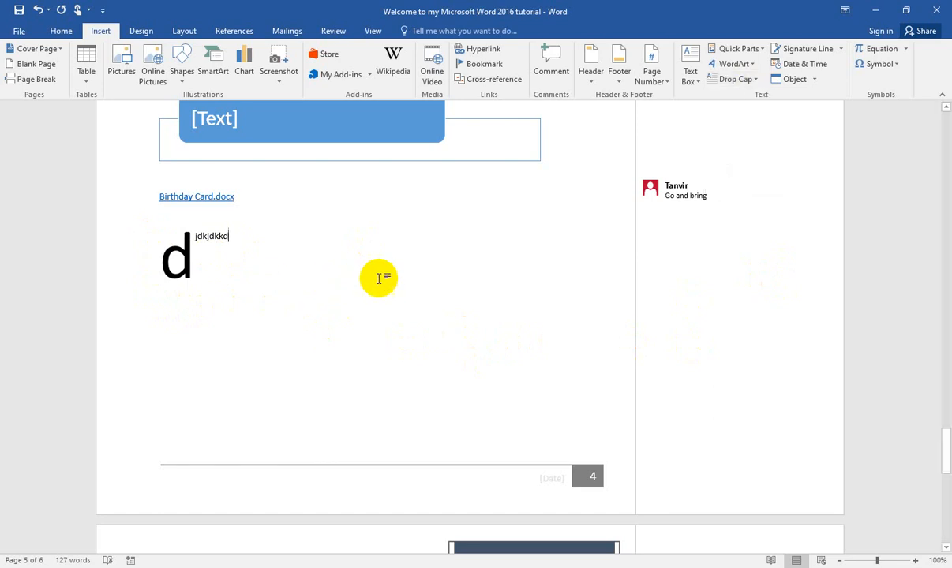
Step: Insert the built-in Fourier Series equation on the empty line below the "djdkjdkkd" drop cap text
scroll(383, 287, down, 10)
scroll(382, 290, down, 2)
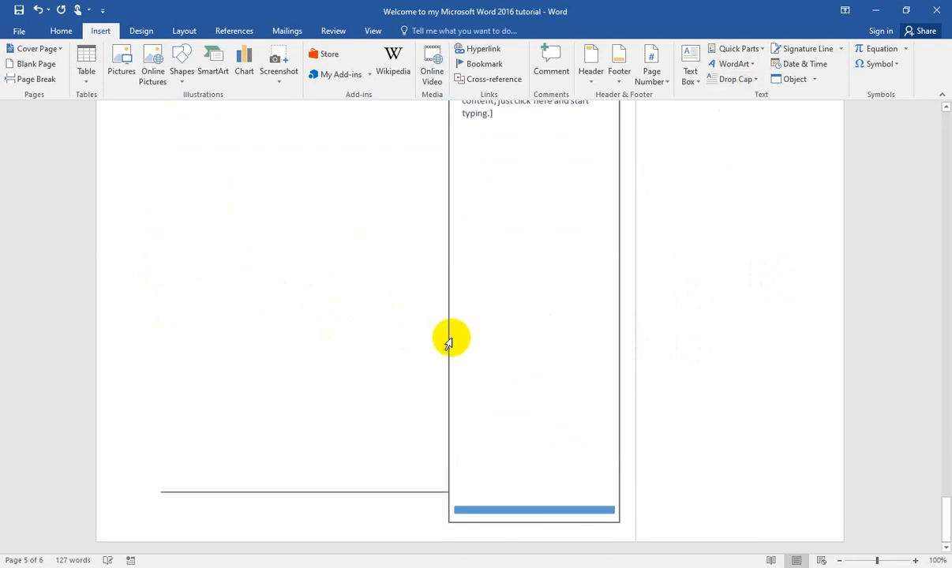
scroll(197, 314, up, 16)
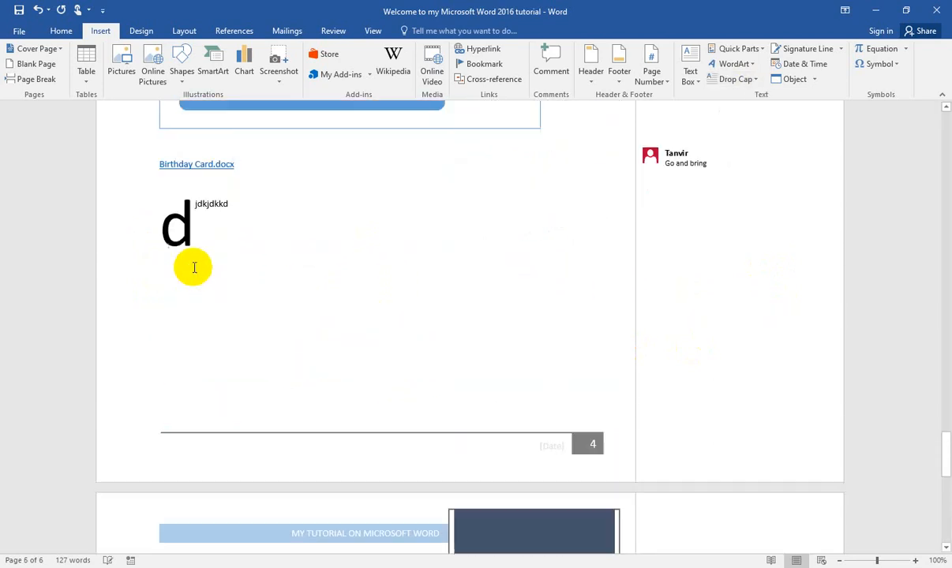
triple_click(184, 305)
click(251, 247)
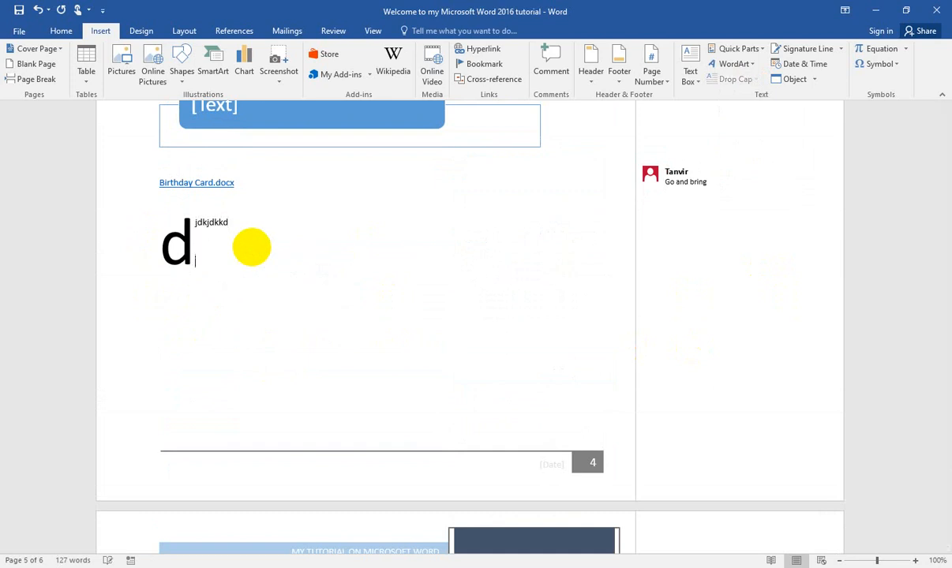
click(908, 49)
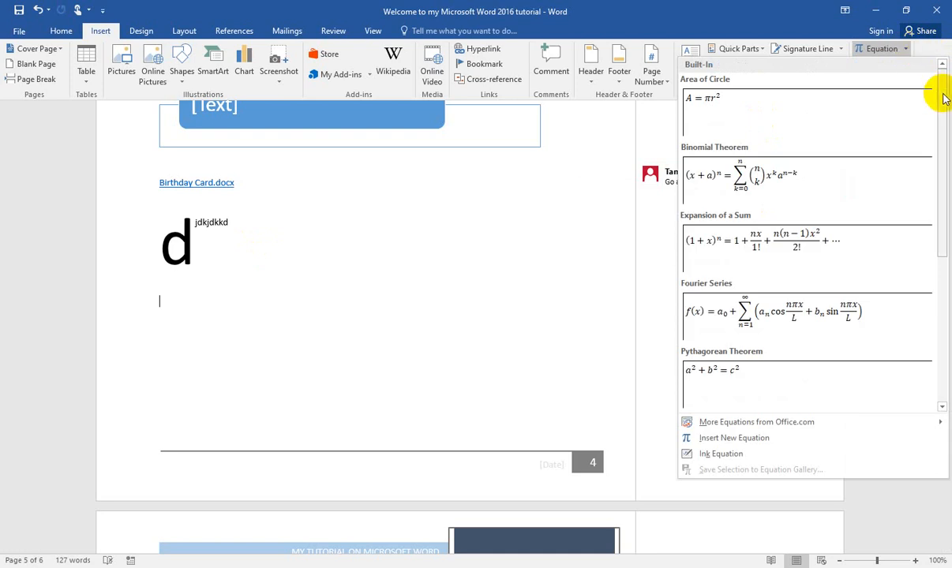
click(829, 322)
click(407, 310)
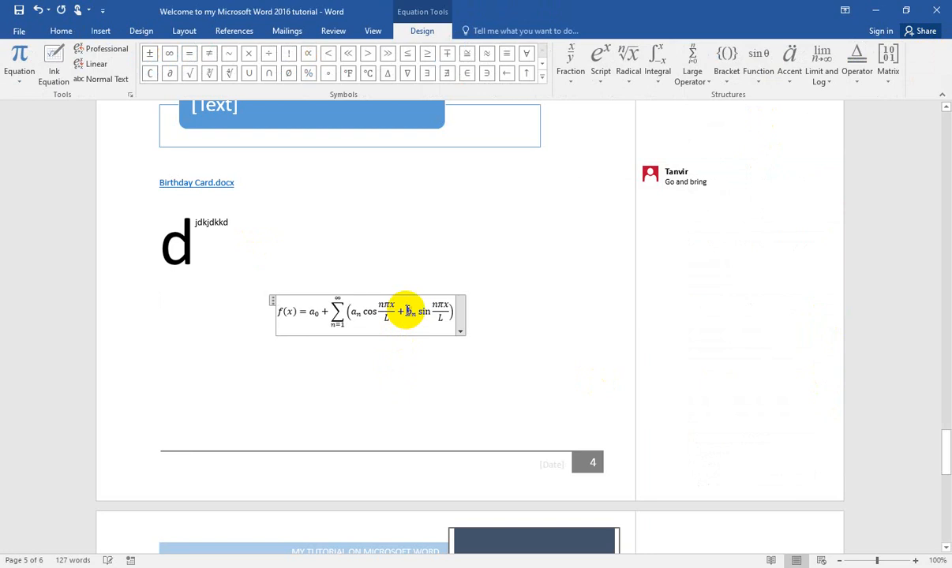
click(461, 332)
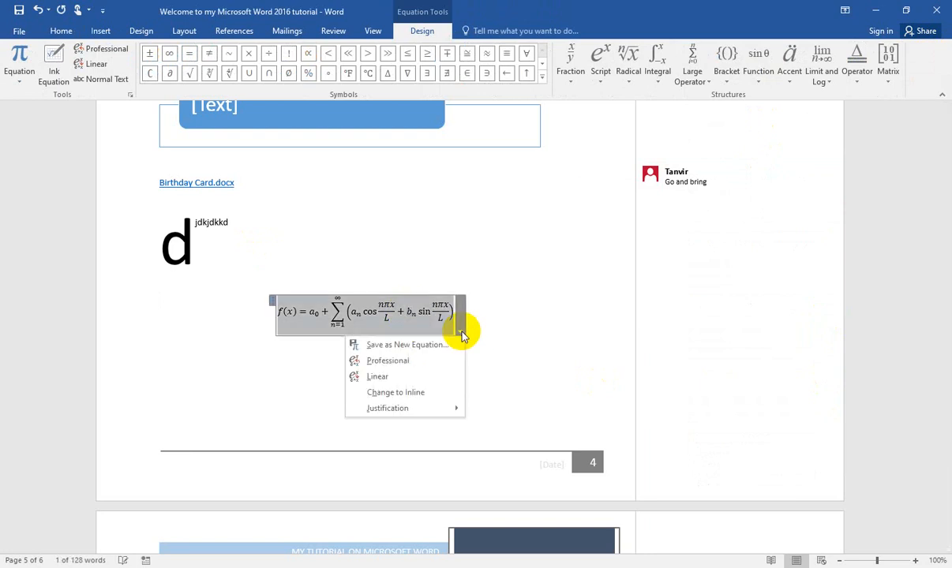
click(563, 317)
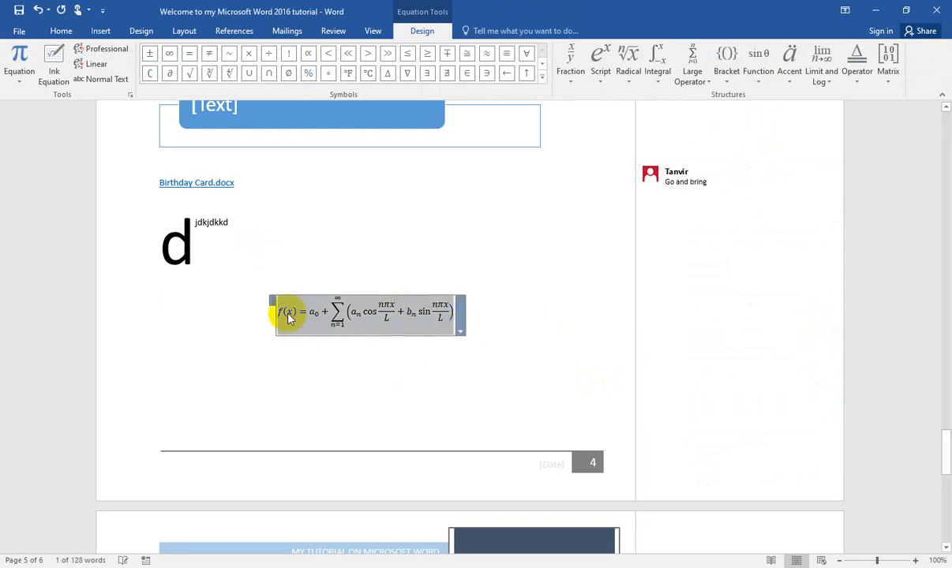
click(288, 313)
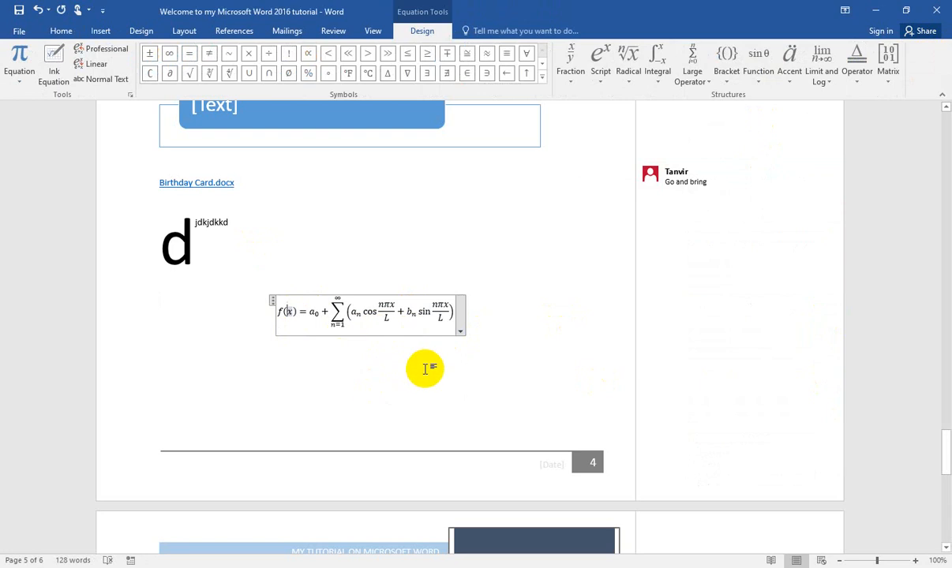
click(98, 34)
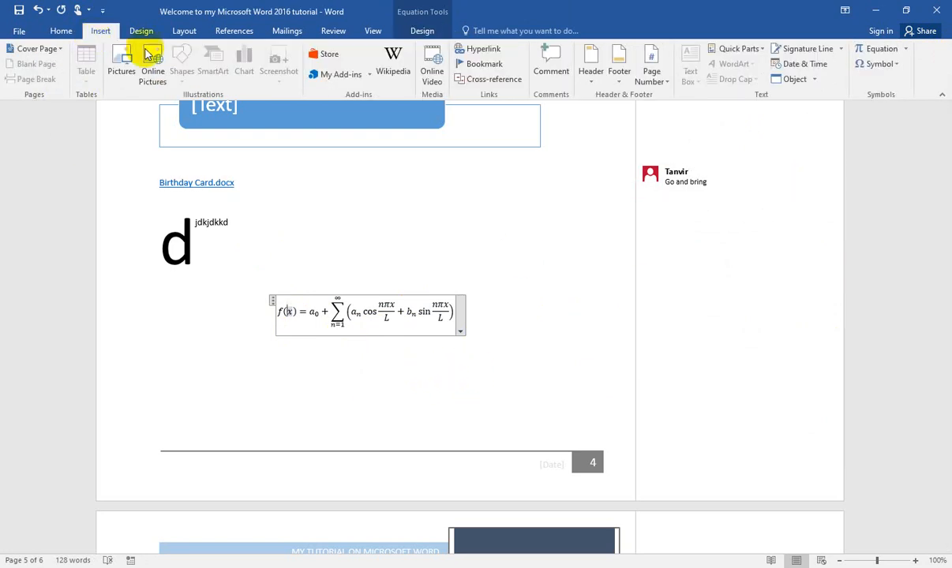
click(898, 65)
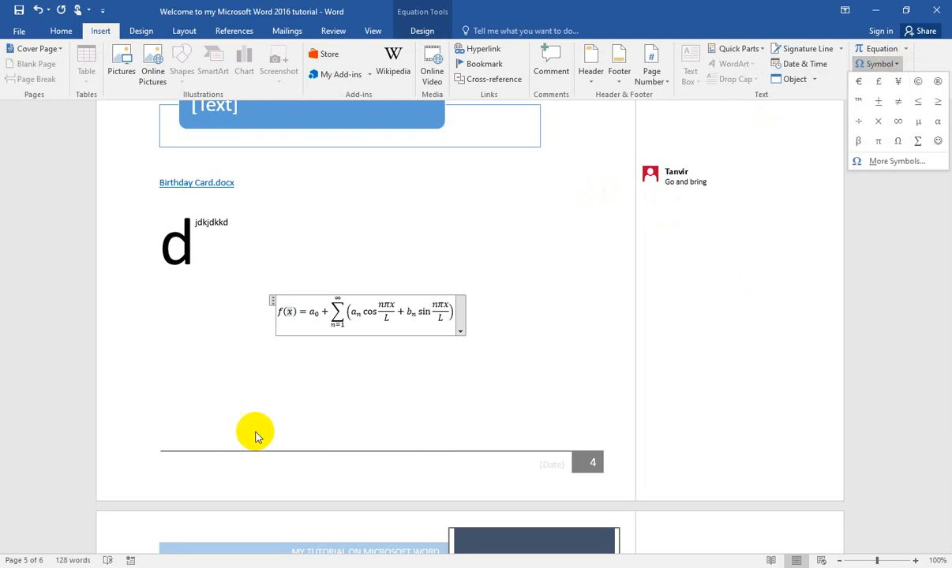
click(255, 382)
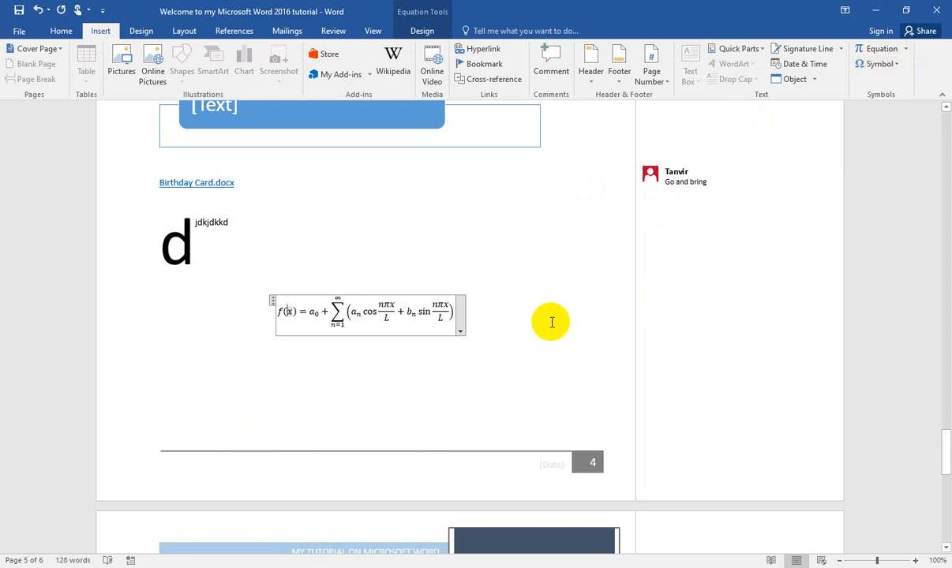